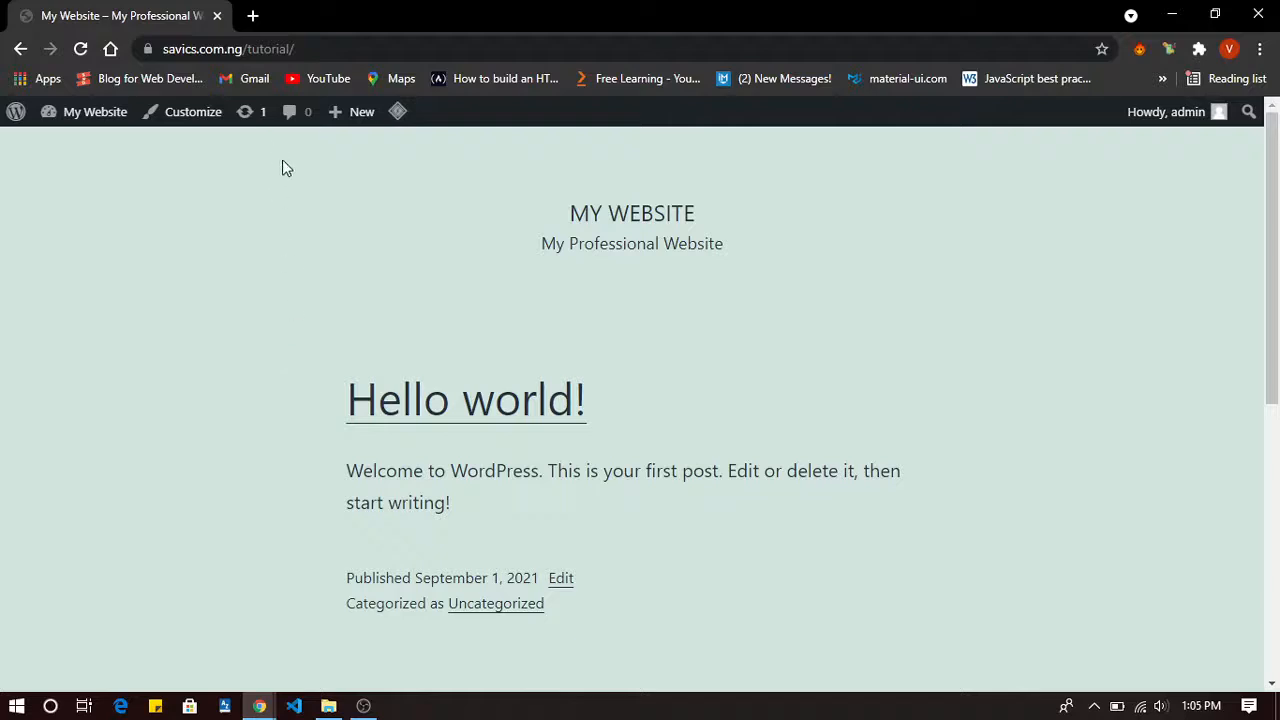
# Look over the front page's web address and the Dashboard link options, leaving both unchanged.
pyautogui.click(316, 48)
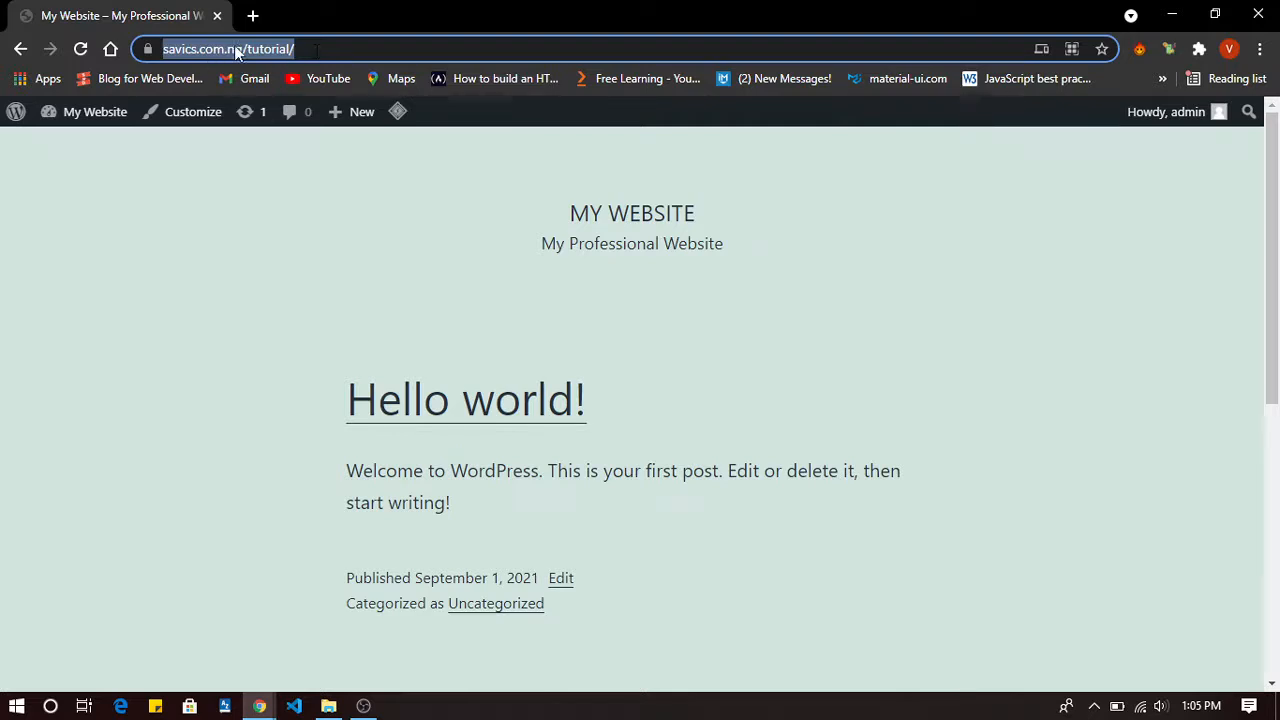
pyautogui.click(262, 219)
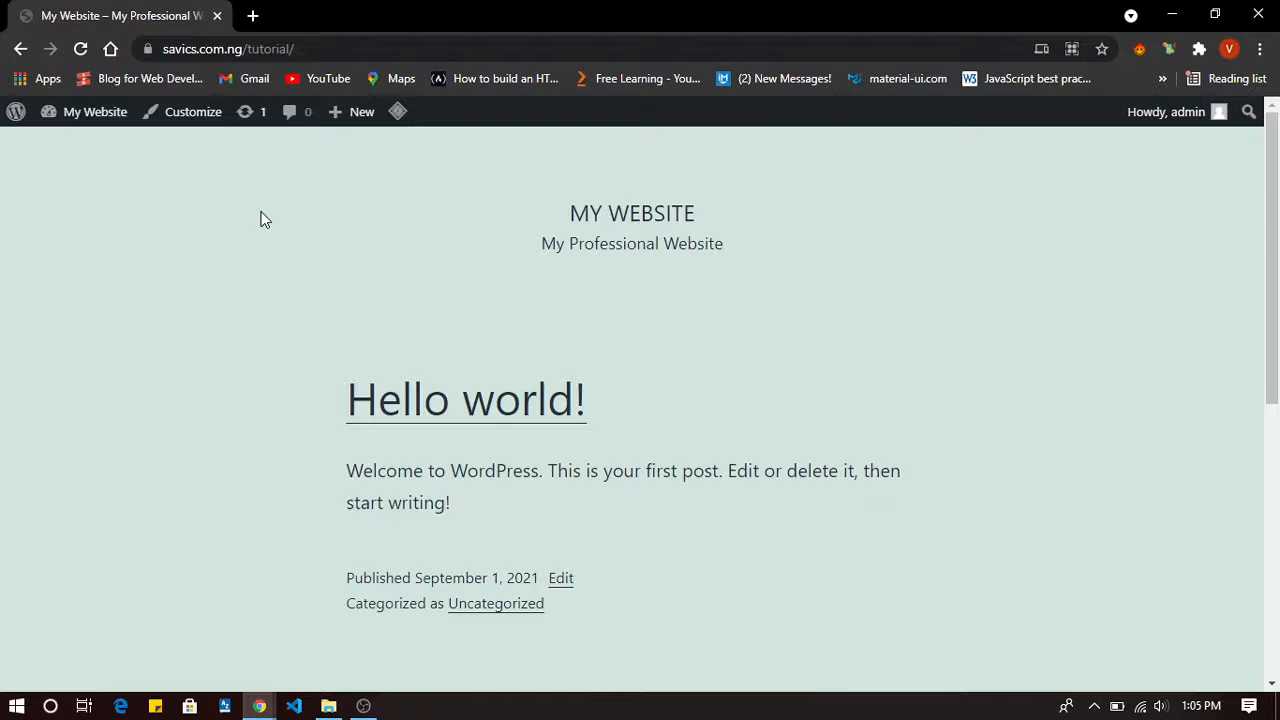
pyautogui.click(304, 48)
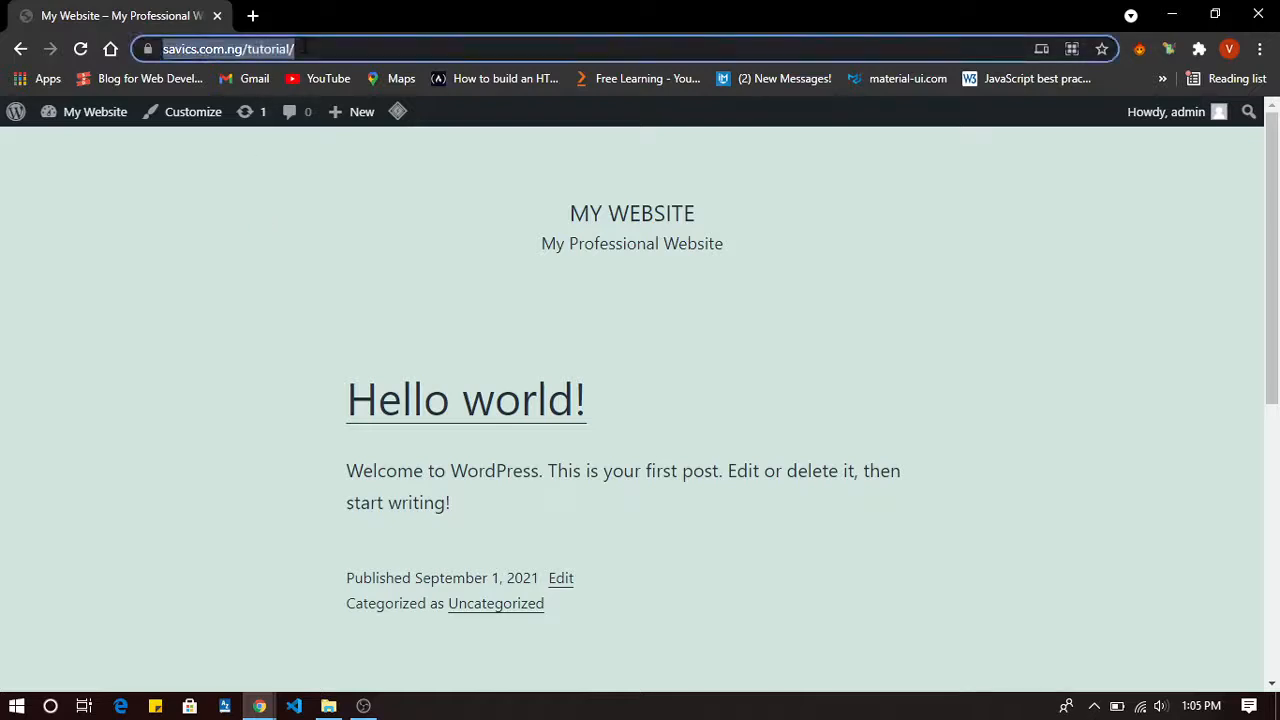
pyautogui.click(304, 48)
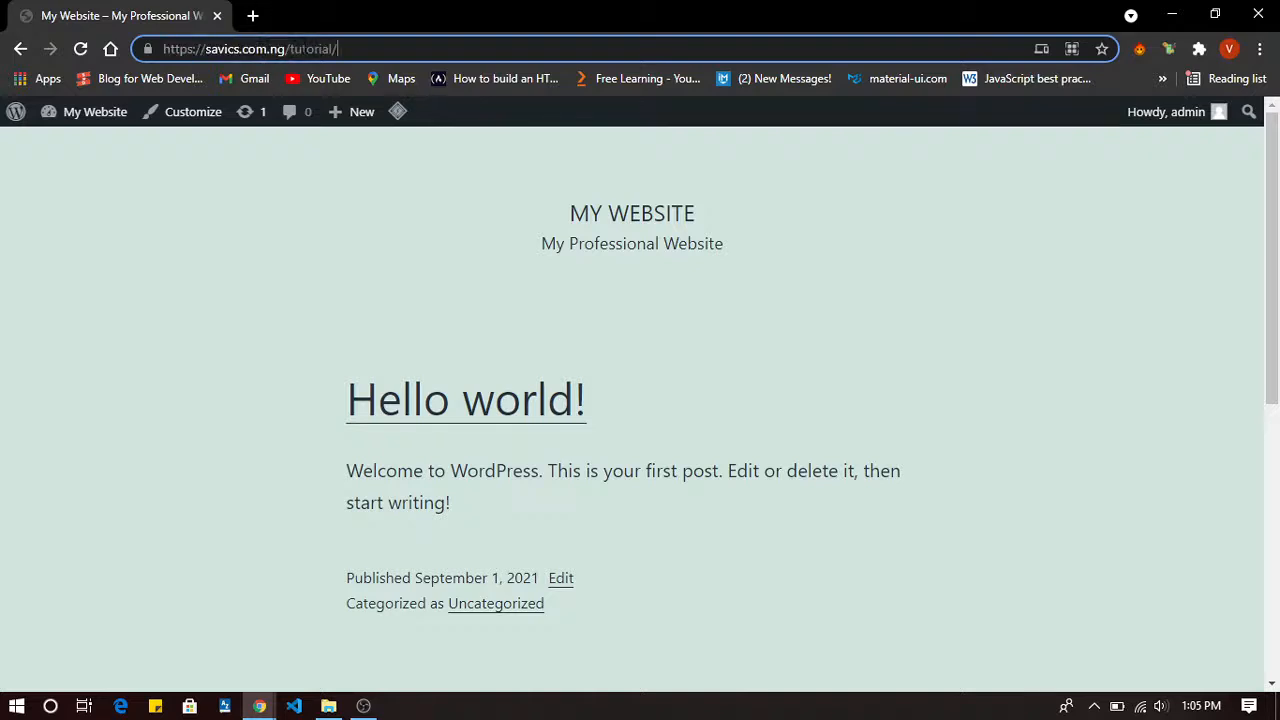
pyautogui.click(284, 281)
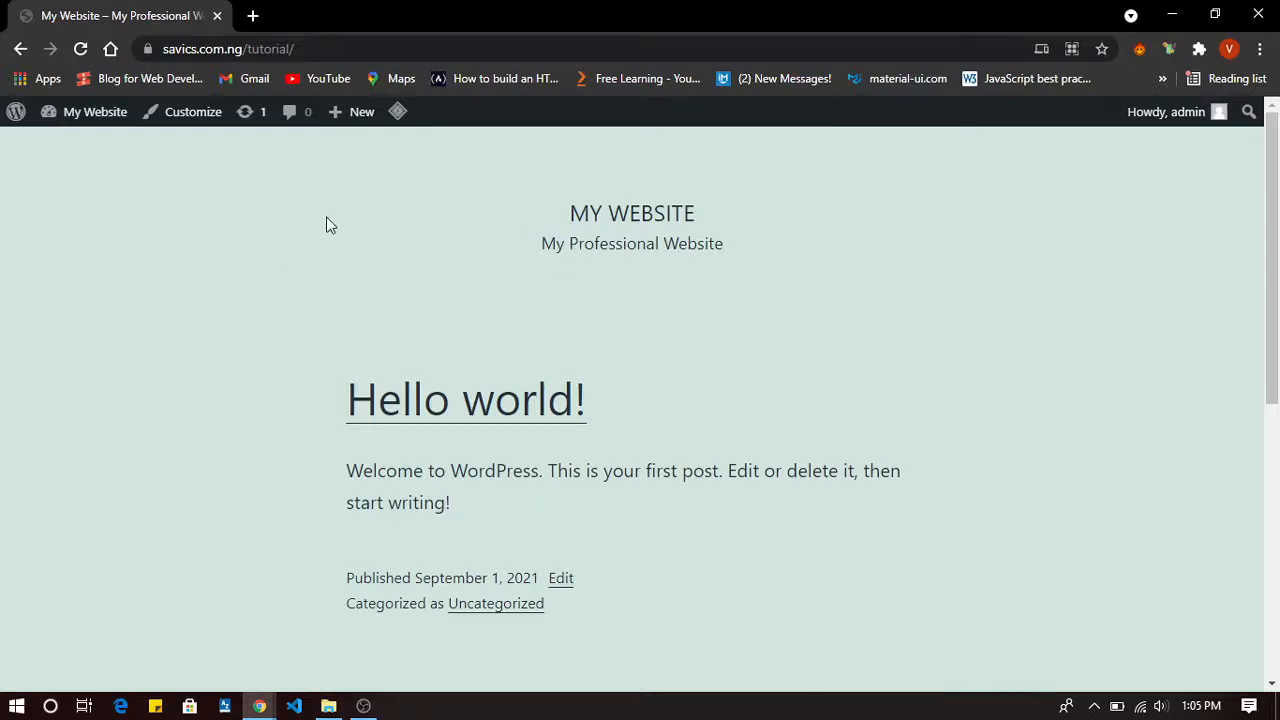
pyautogui.moveTo(80, 125)
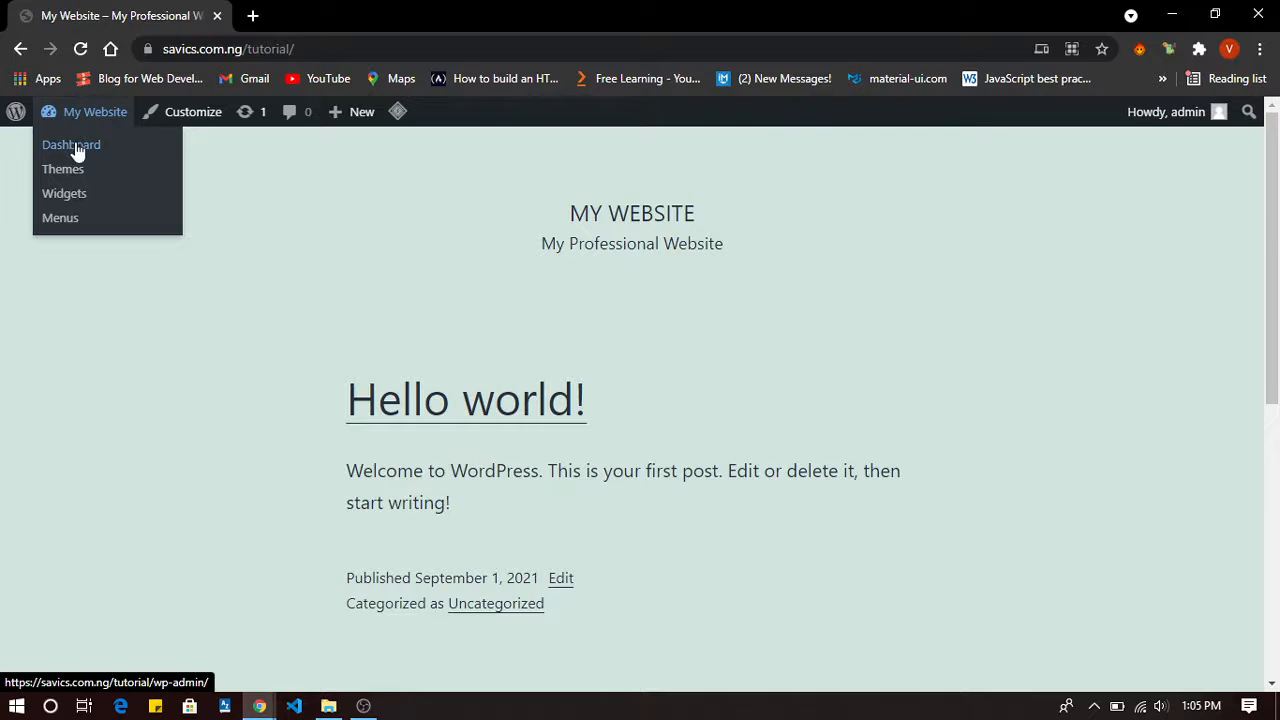
pyautogui.rightClick(78, 150)
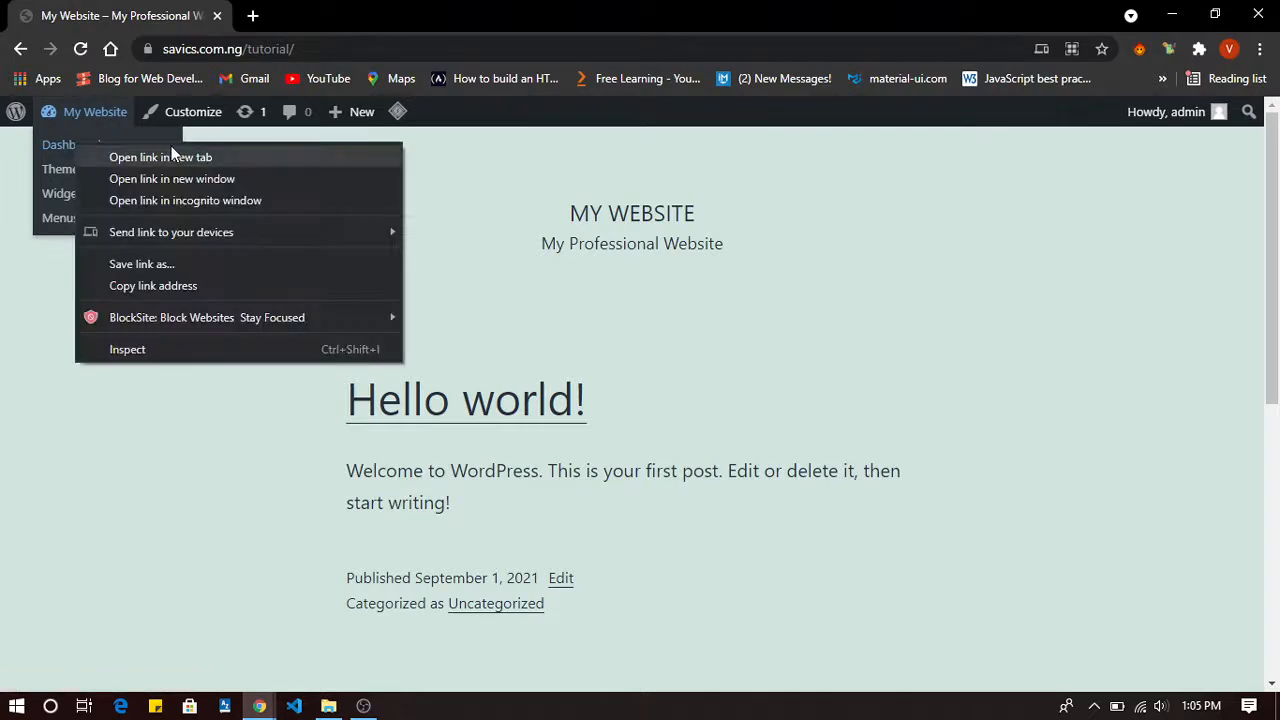
pyautogui.click(9, 314)
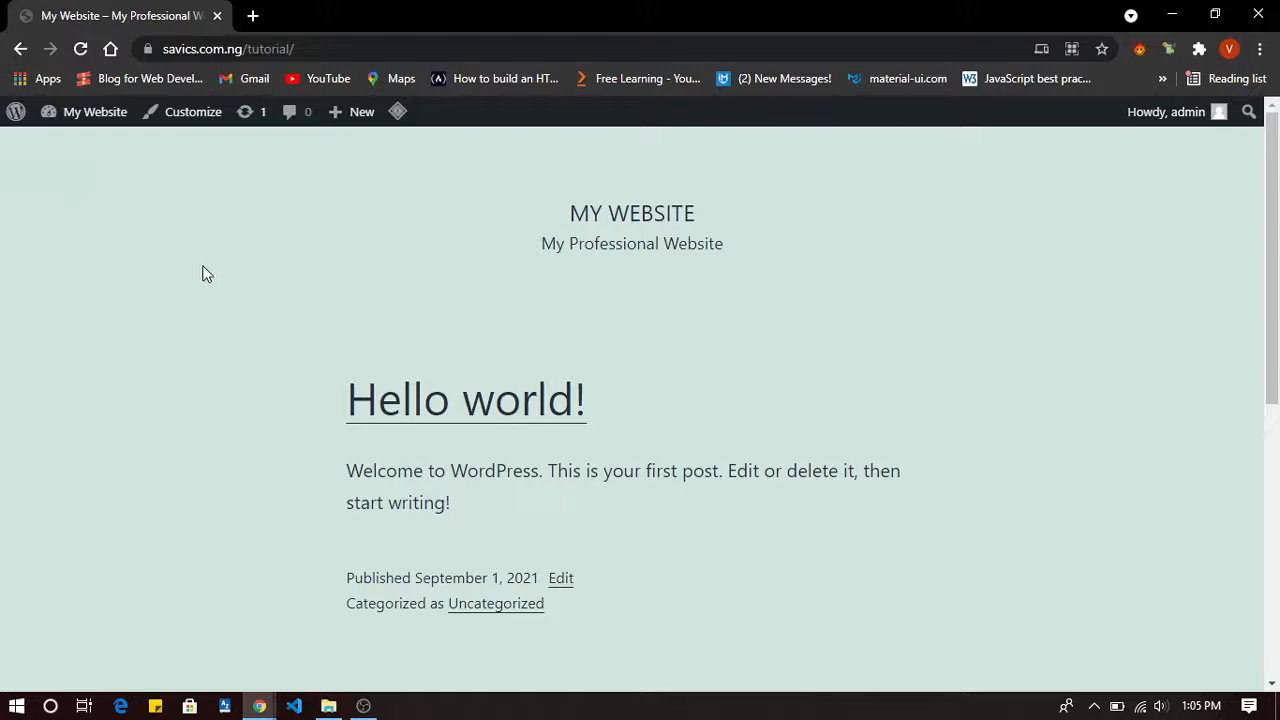
# Go to savics.com.ng/tutorial/admin by appending 'admin' to the site address.
pyautogui.click(322, 50)
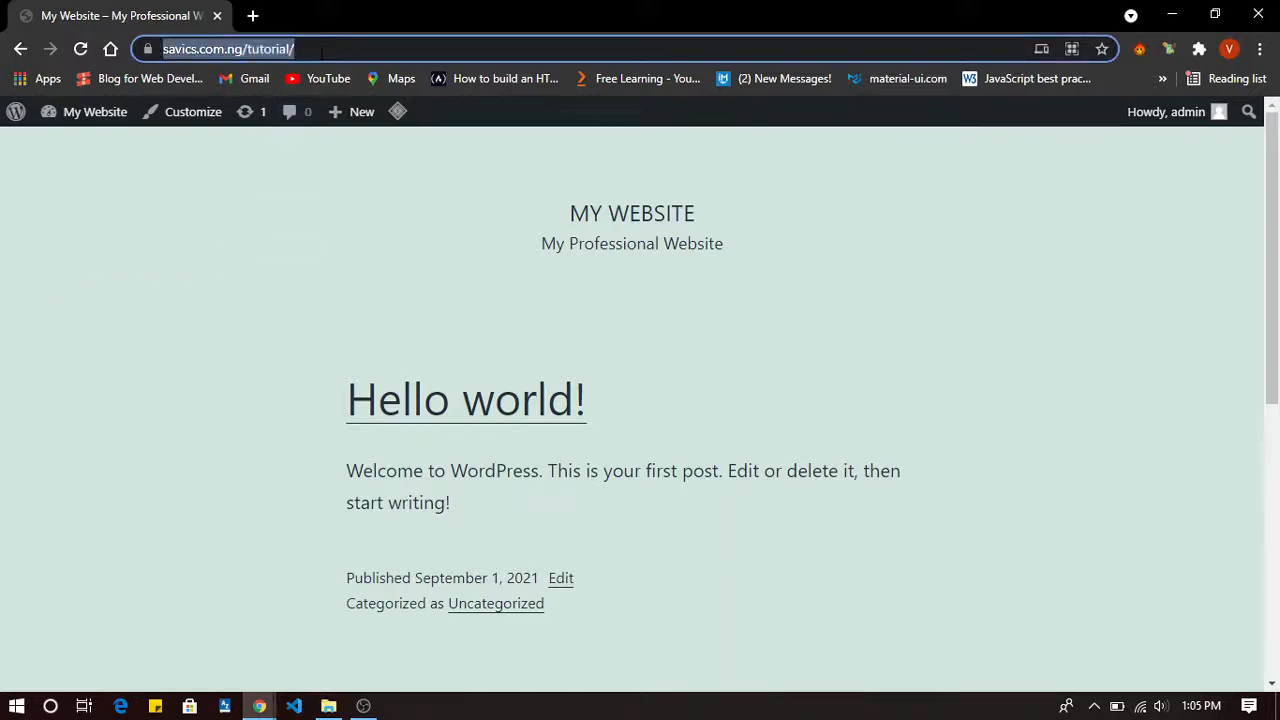
pyautogui.click(322, 50)
pyautogui.write('a')
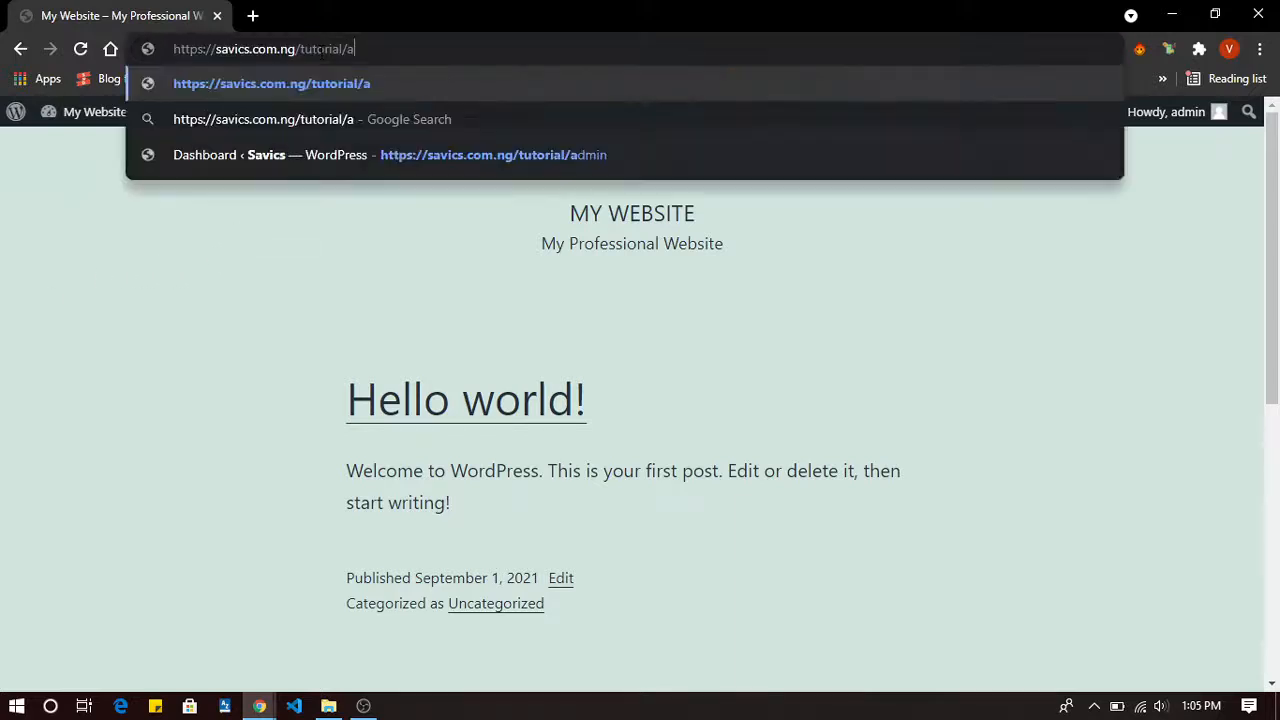
pyautogui.write('dmin')
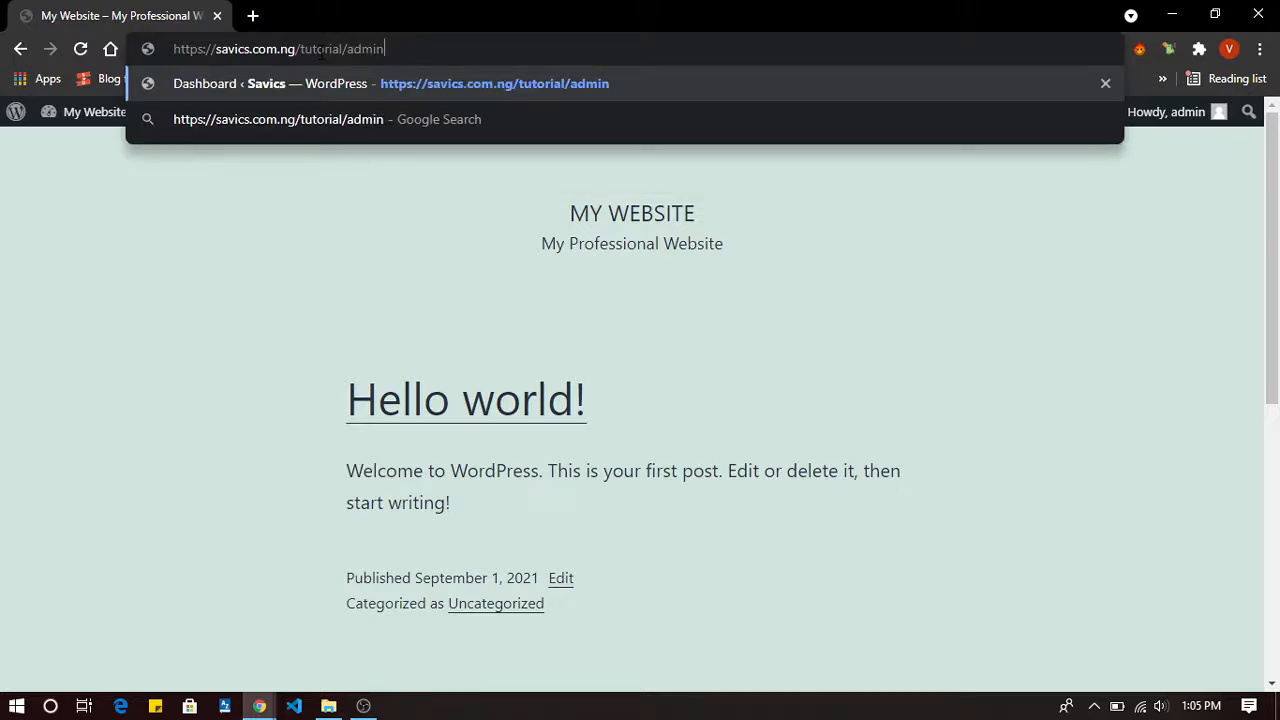
pyautogui.press('Return')
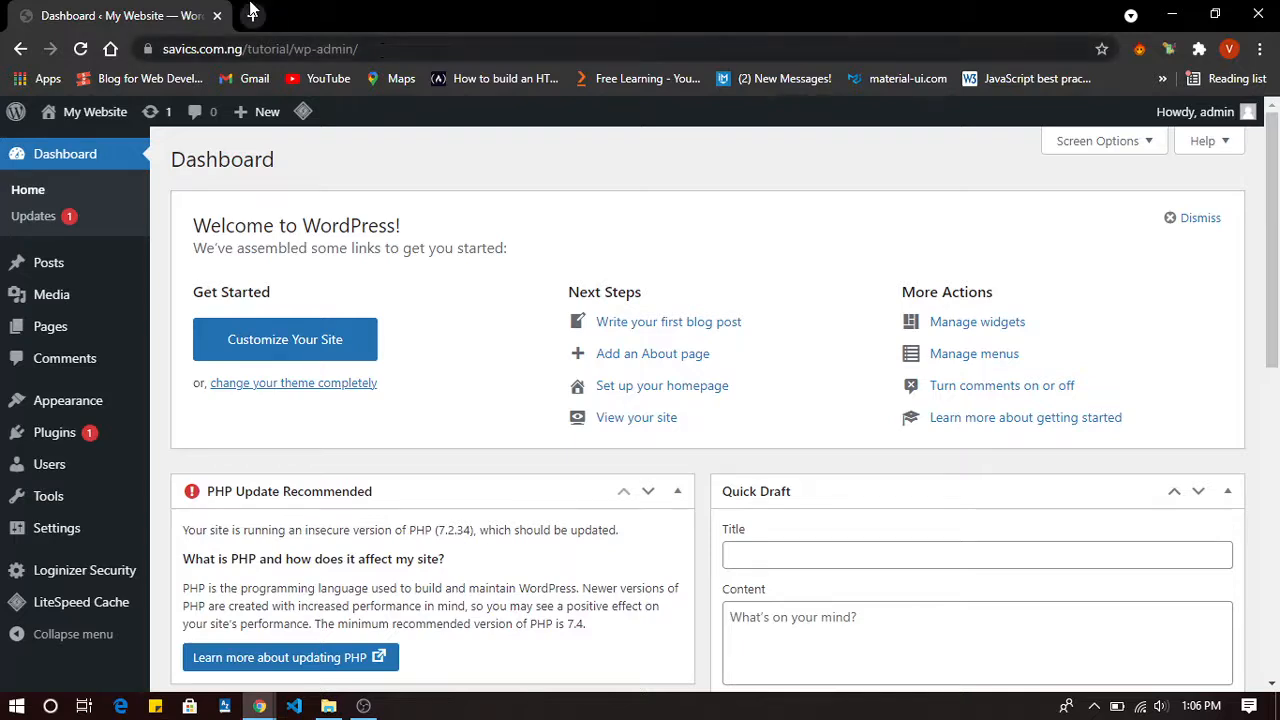
# Search 'crunchies' in a new tab and open the Crunchies Fried Chicken result.
pyautogui.hotkey('ctrl', 't')
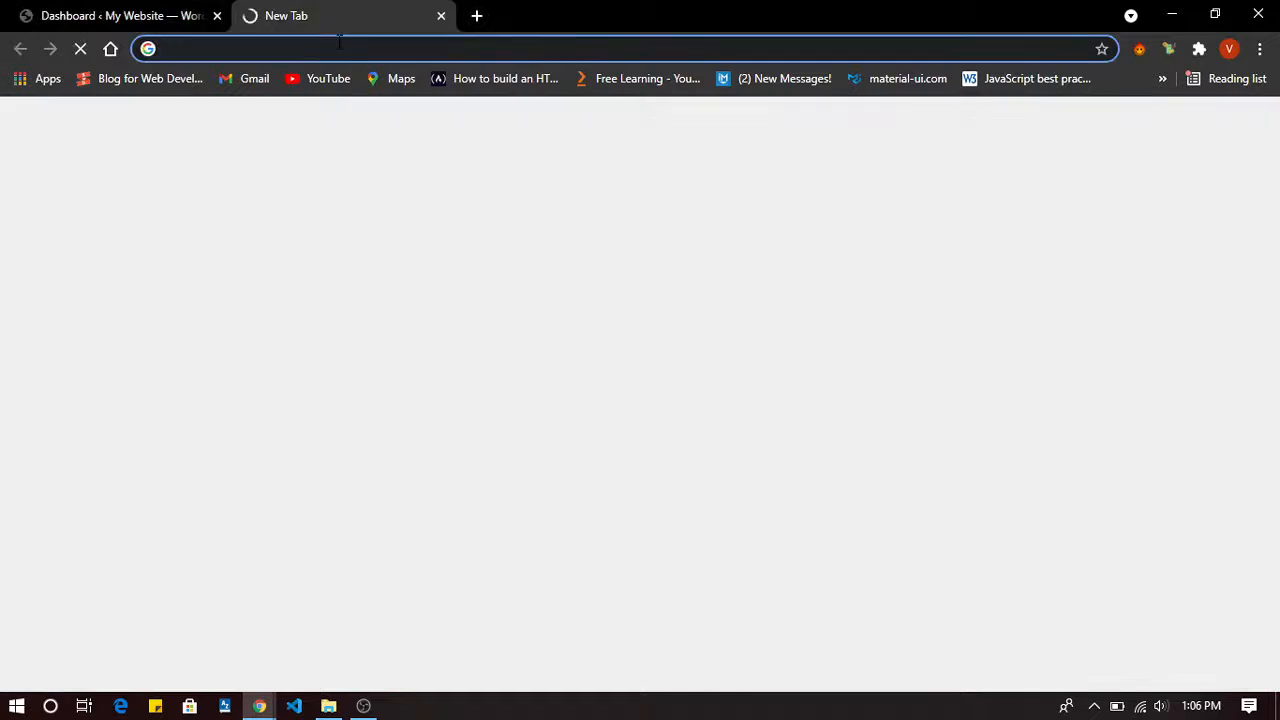
pyautogui.write('cr')
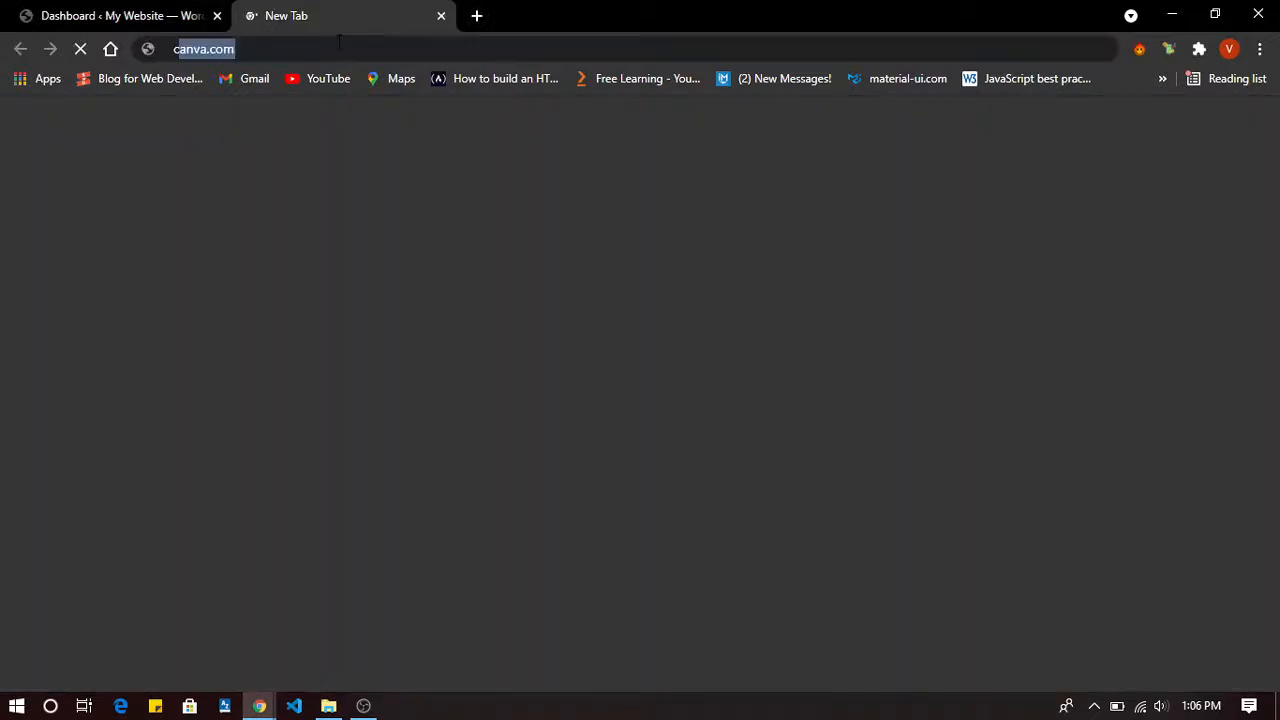
pyautogui.write('uc')
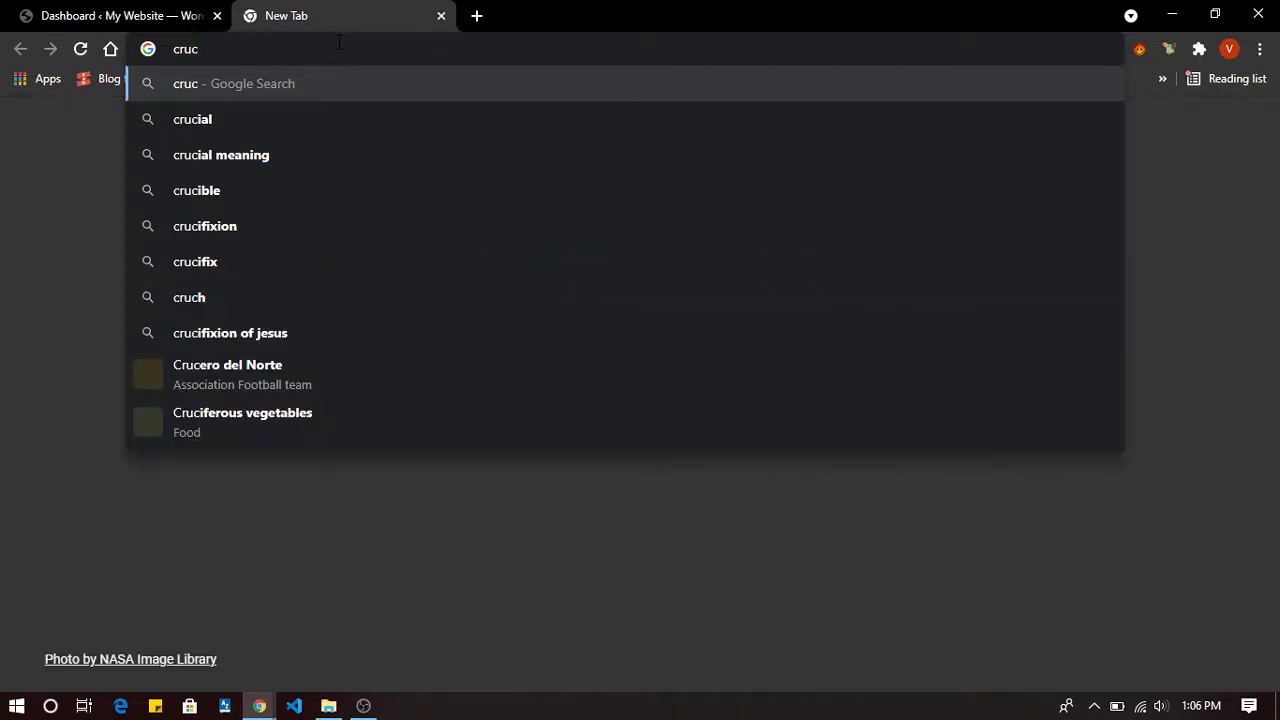
pyautogui.press('BackSpace')
pyautogui.write('nchies')
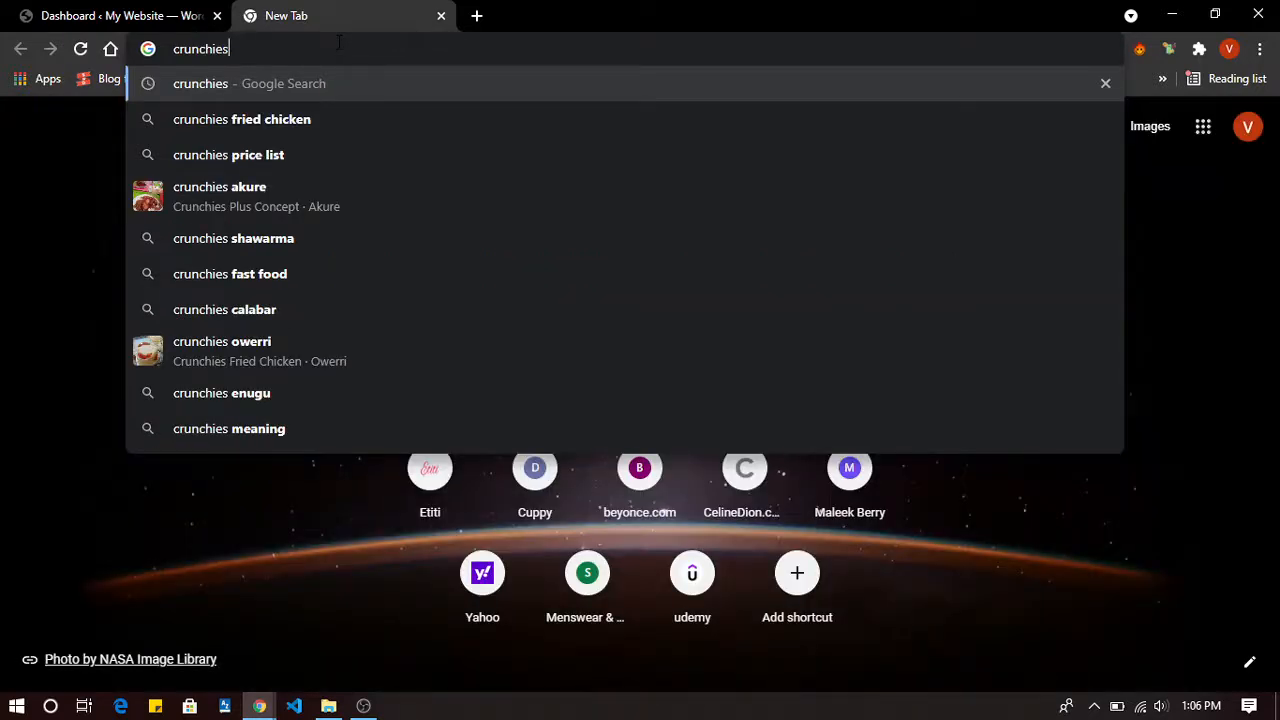
pyautogui.click(243, 187)
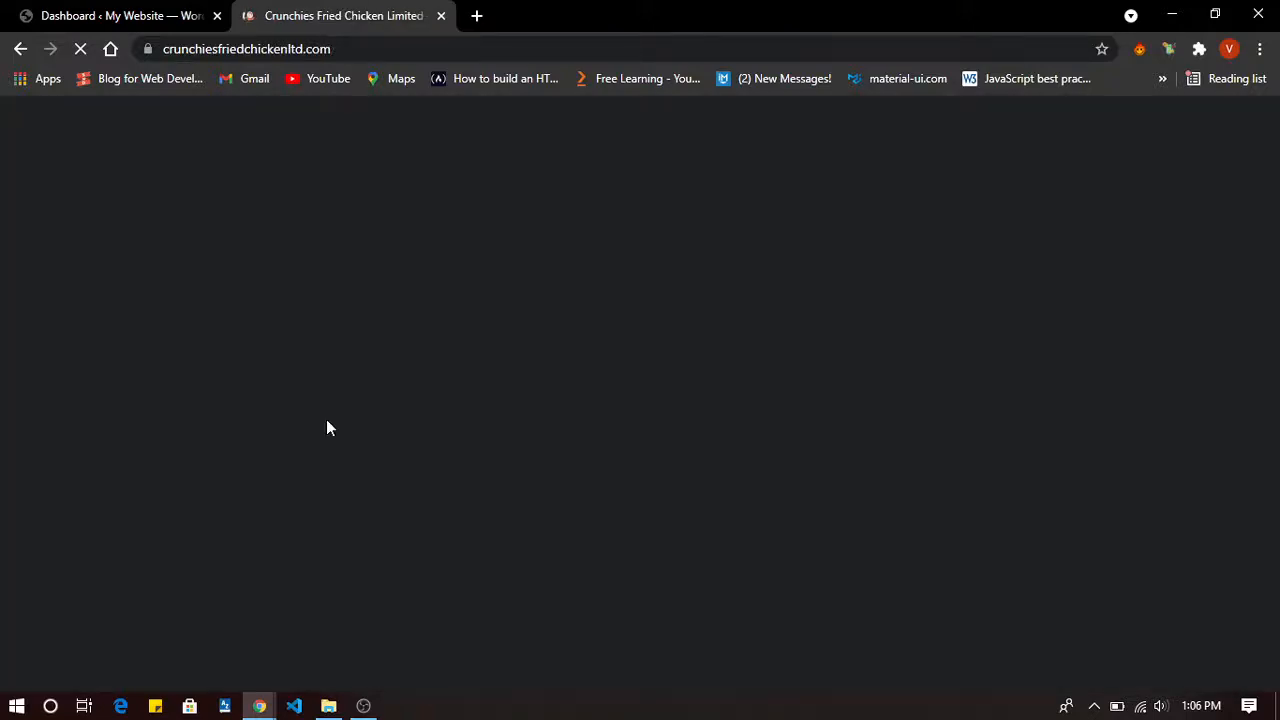
# Compare the WordPress Dashboard tab with the loading Crunchies website tab, ending on Crunchies.
pyautogui.click(137, 12)
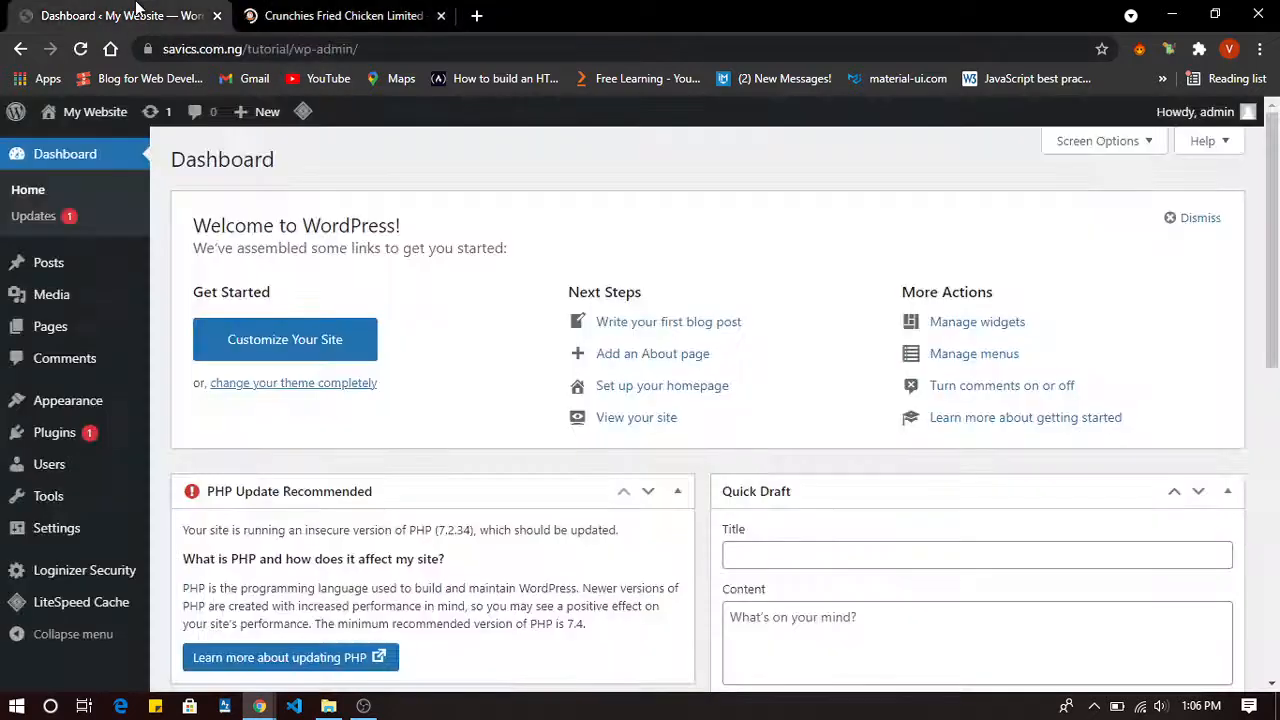
pyautogui.click(313, 12)
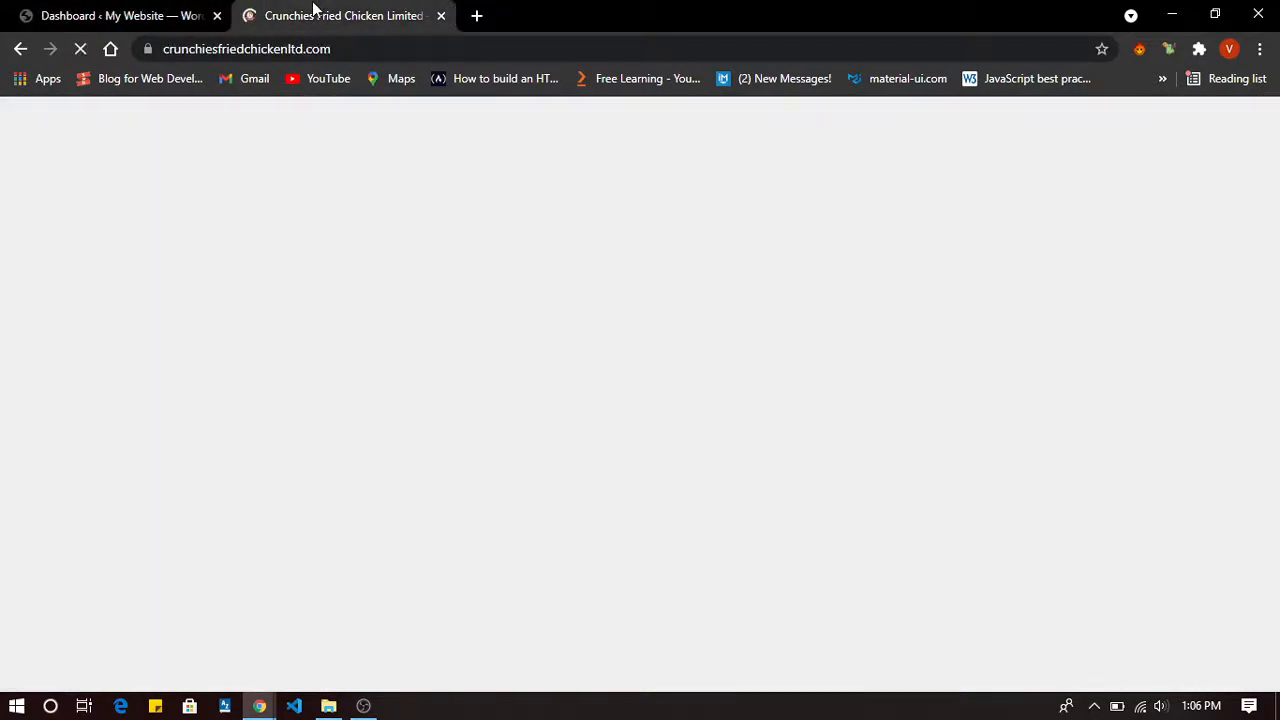
pyautogui.click(152, 16)
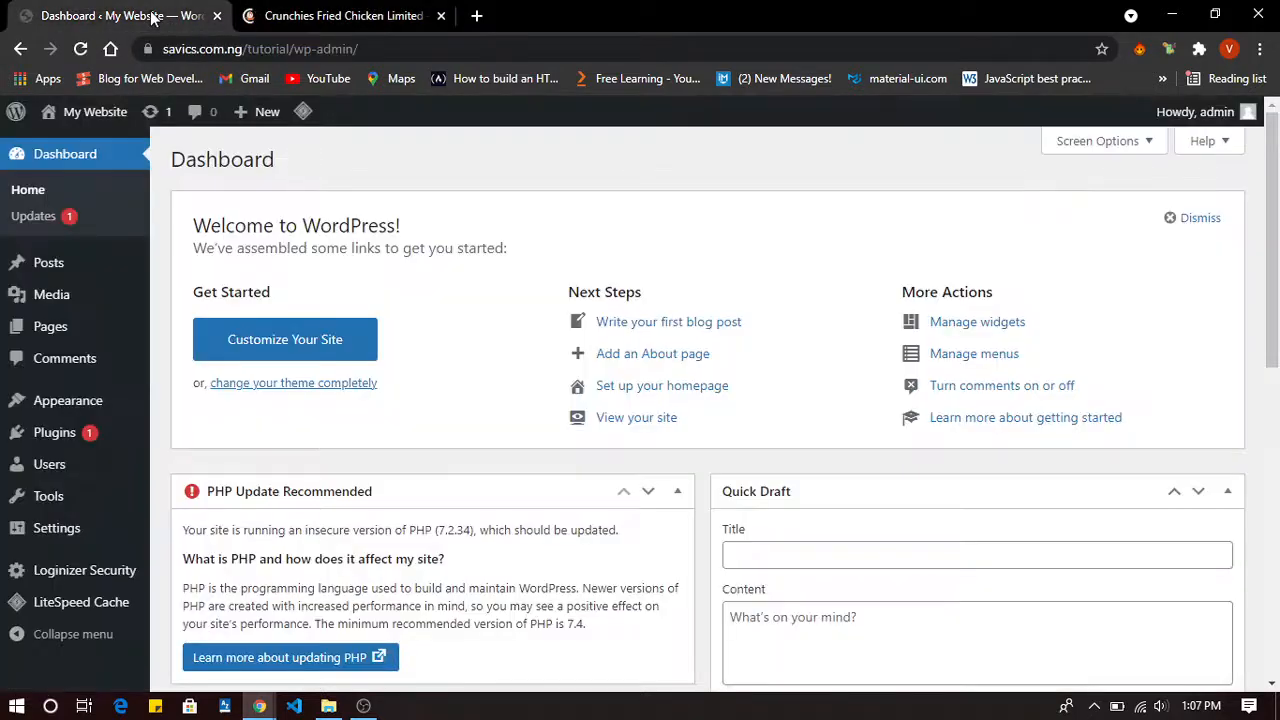
pyautogui.click(313, 12)
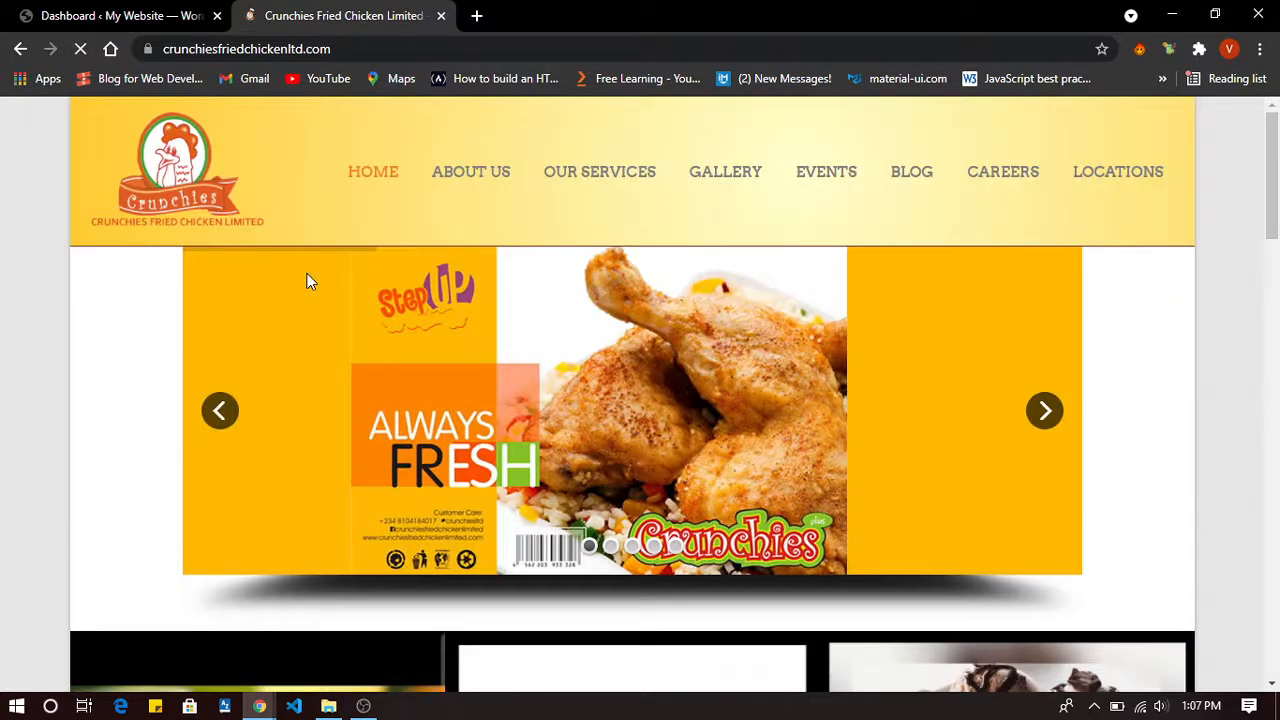
# Browse the Crunchies homepage and advance its branch photo carousel to the next slide.
pyautogui.scroll(-20, 505, 333)
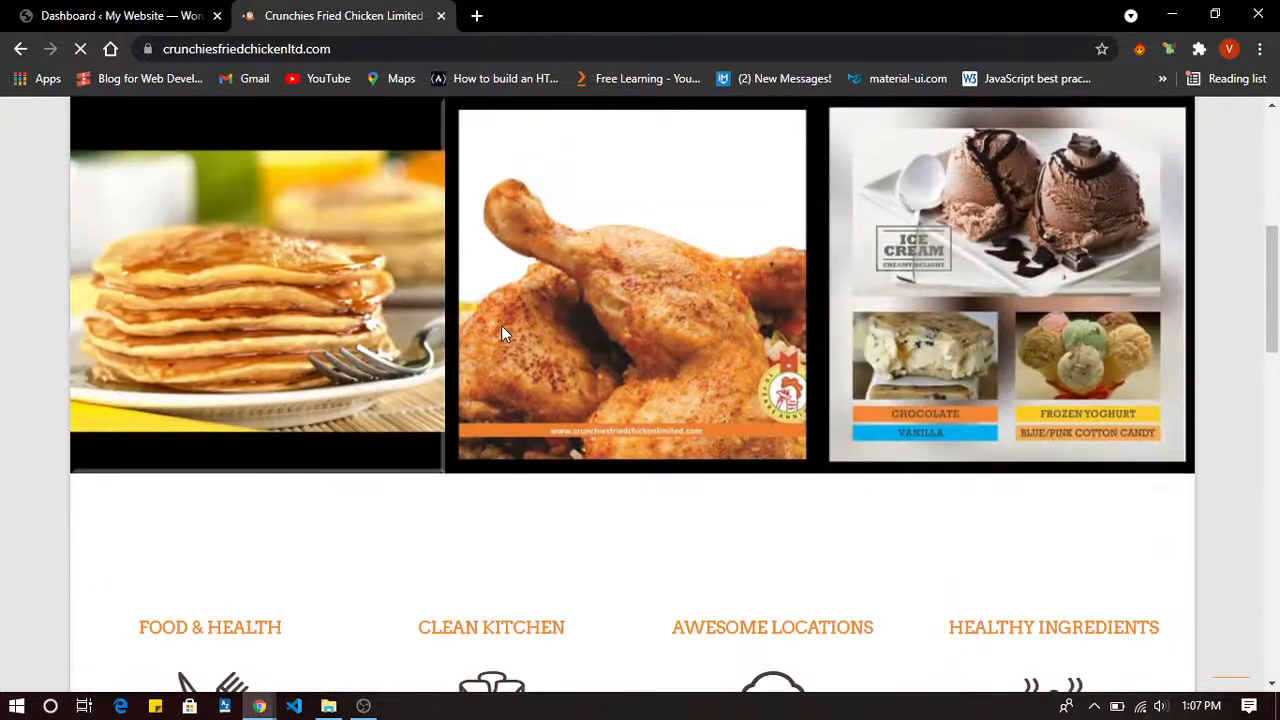
pyautogui.scroll(20, 503, 333)
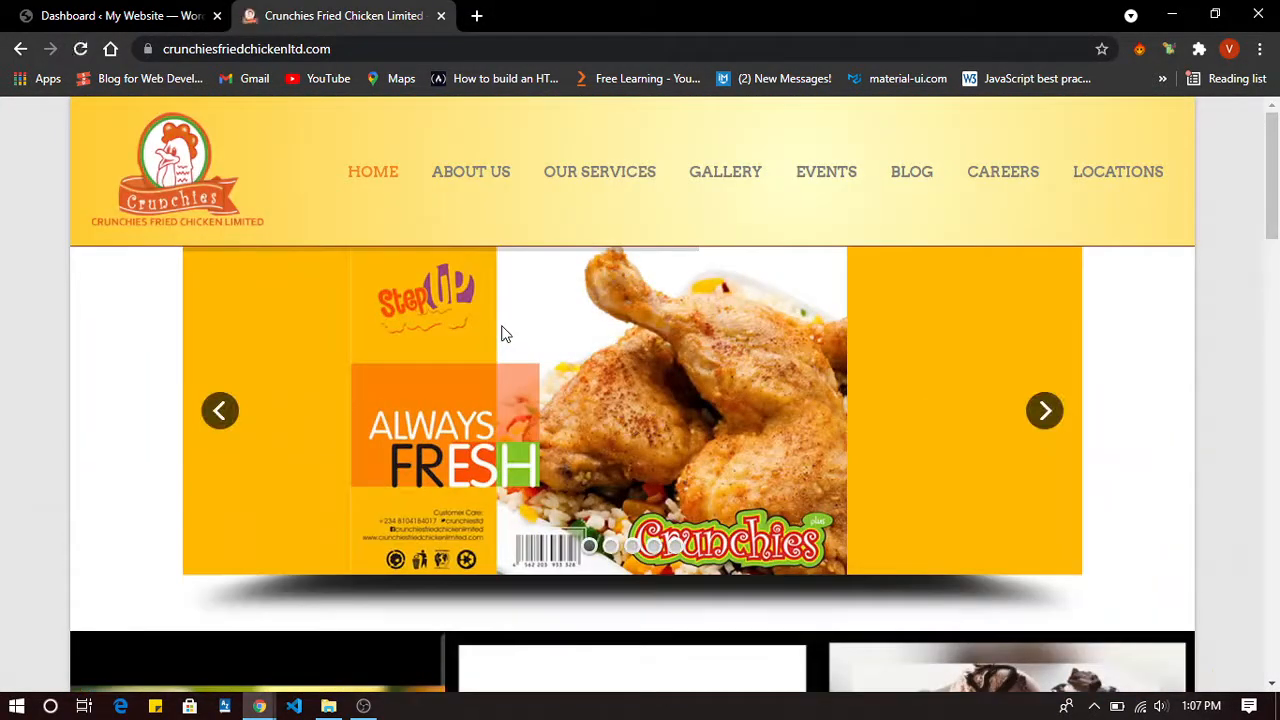
pyautogui.scroll(-2, 505, 334)
pyautogui.scroll(2, 505, 334)
pyautogui.scroll(-20, 505, 334)
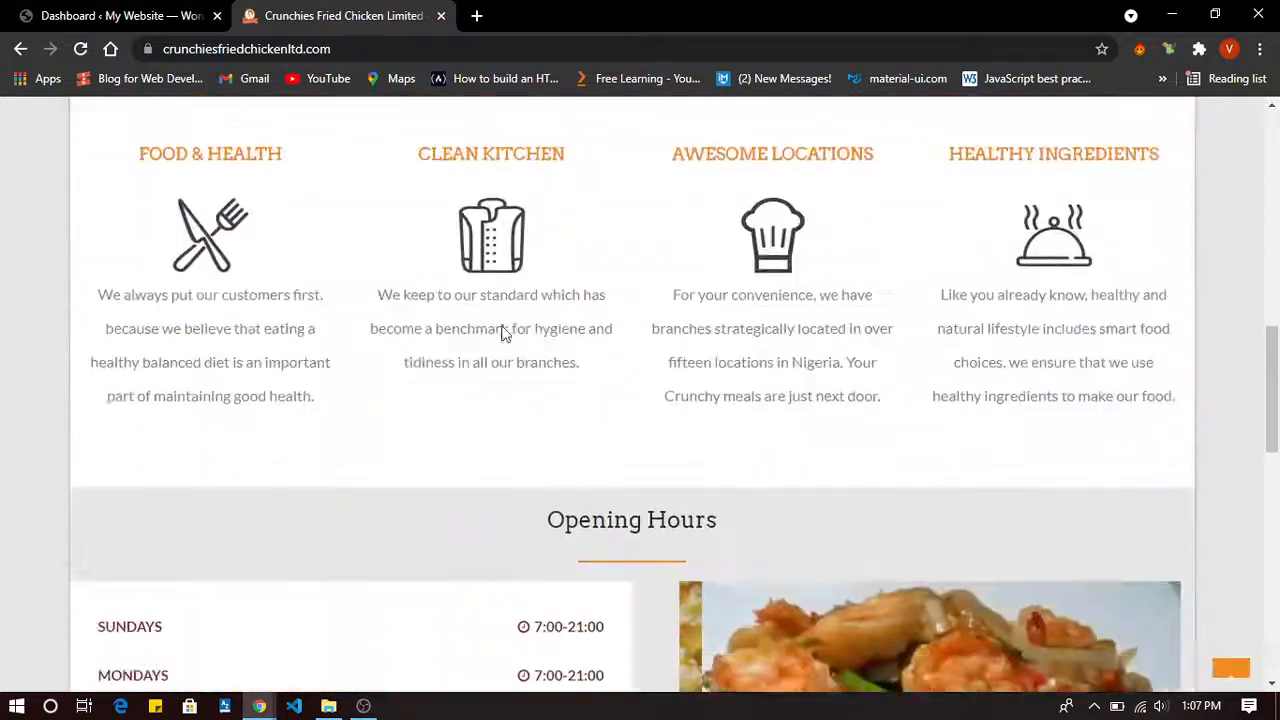
pyautogui.scroll(20, 502, 330)
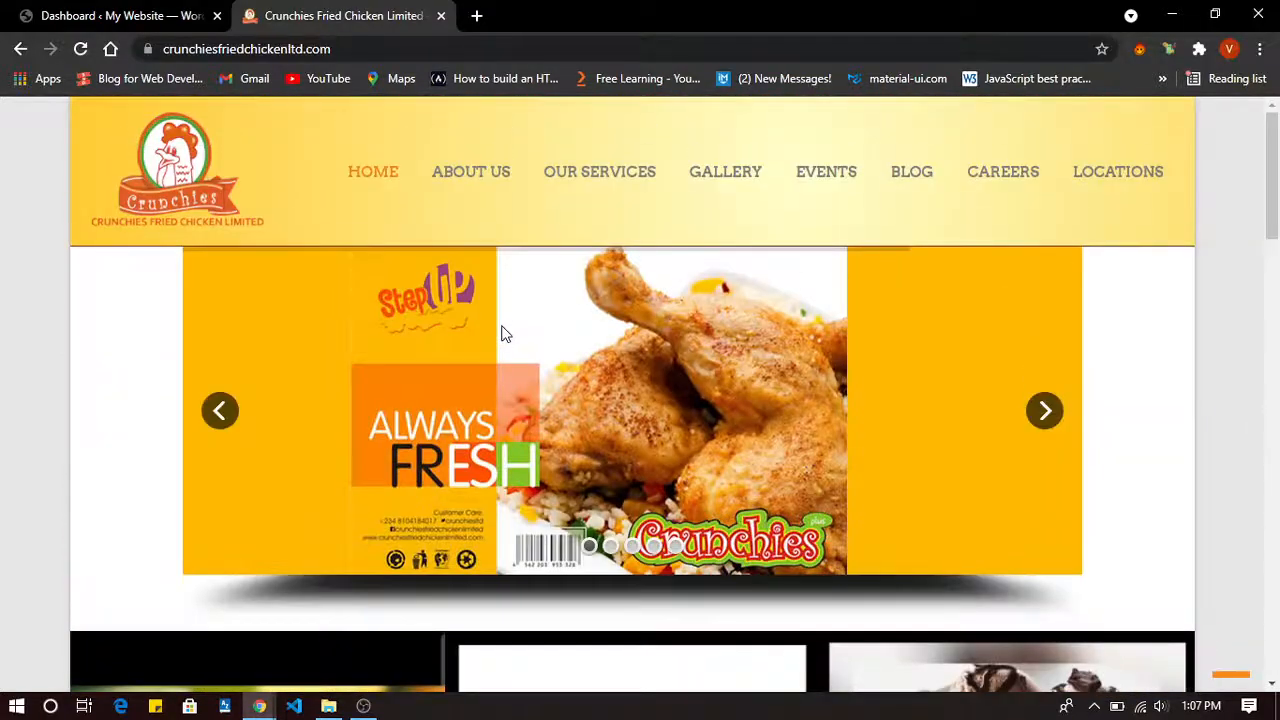
pyautogui.click(1046, 410)
# Return to the top of the Crunchies homepage and select its crunchiesfriedchickenltd.com address.
pyautogui.scroll(-10, 372, 451)
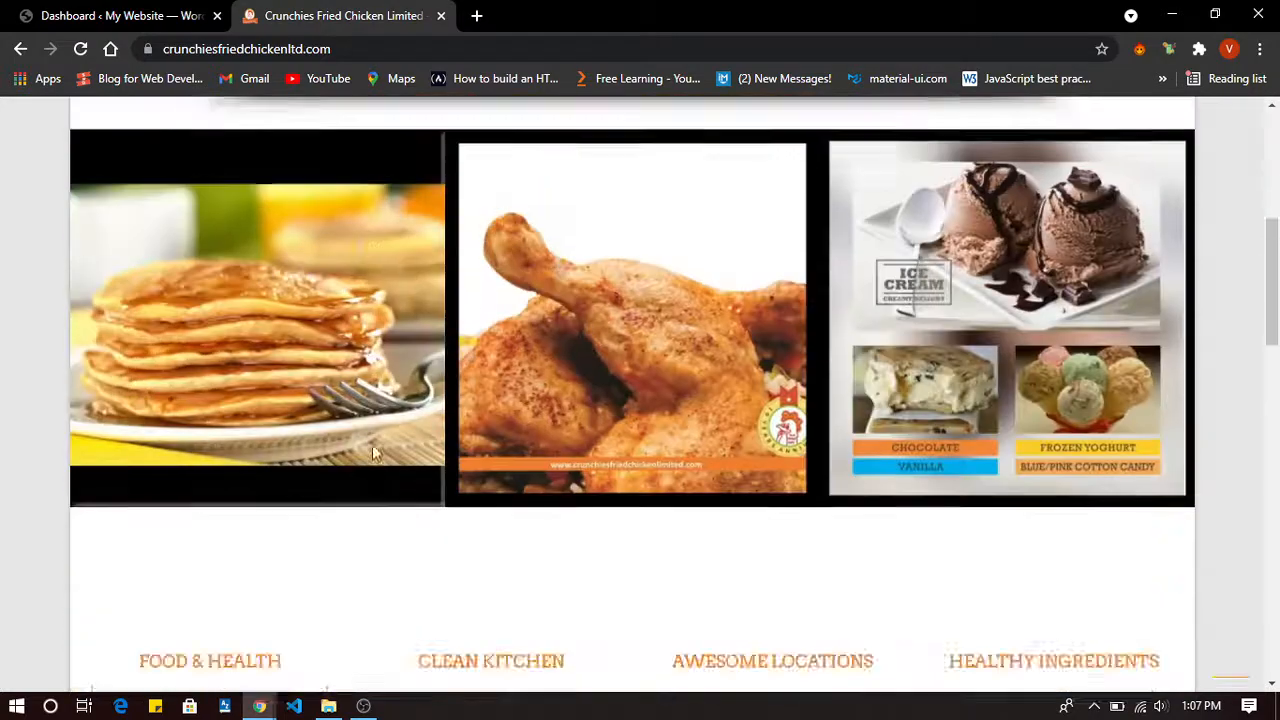
pyautogui.scroll(5, 372, 451)
pyautogui.scroll(5, 372, 452)
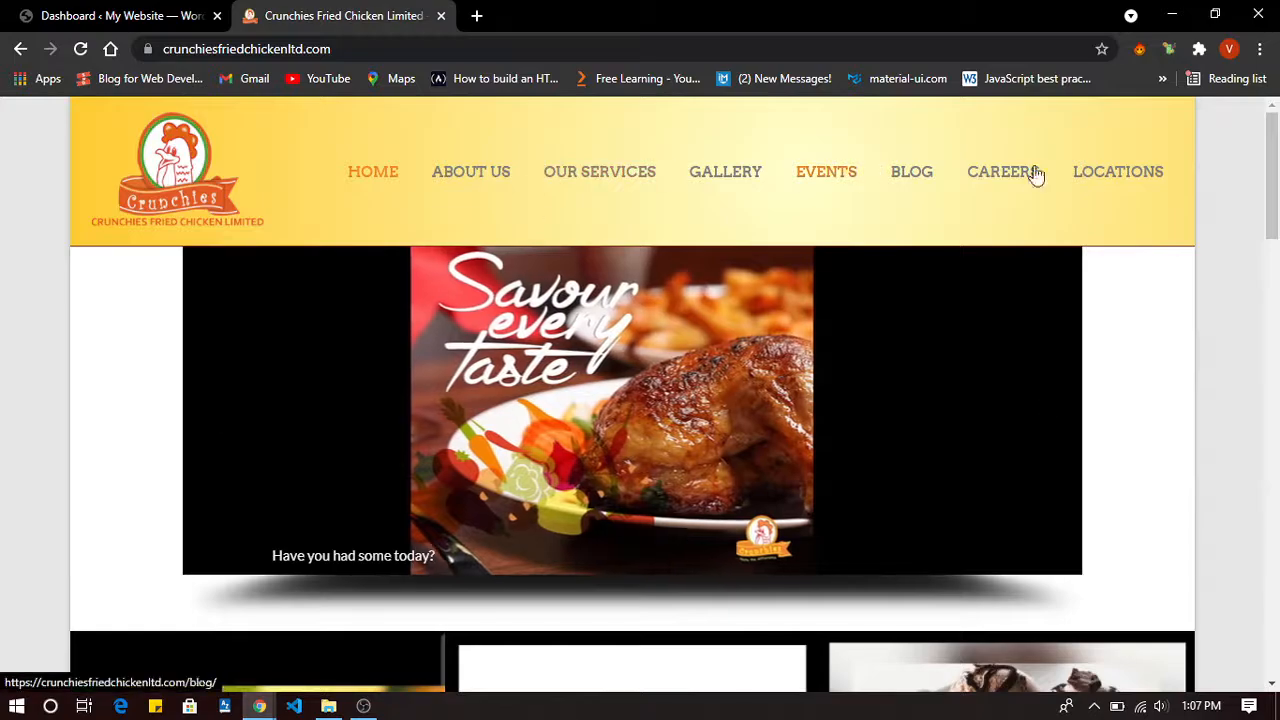
pyautogui.scroll(-20, 245, 449)
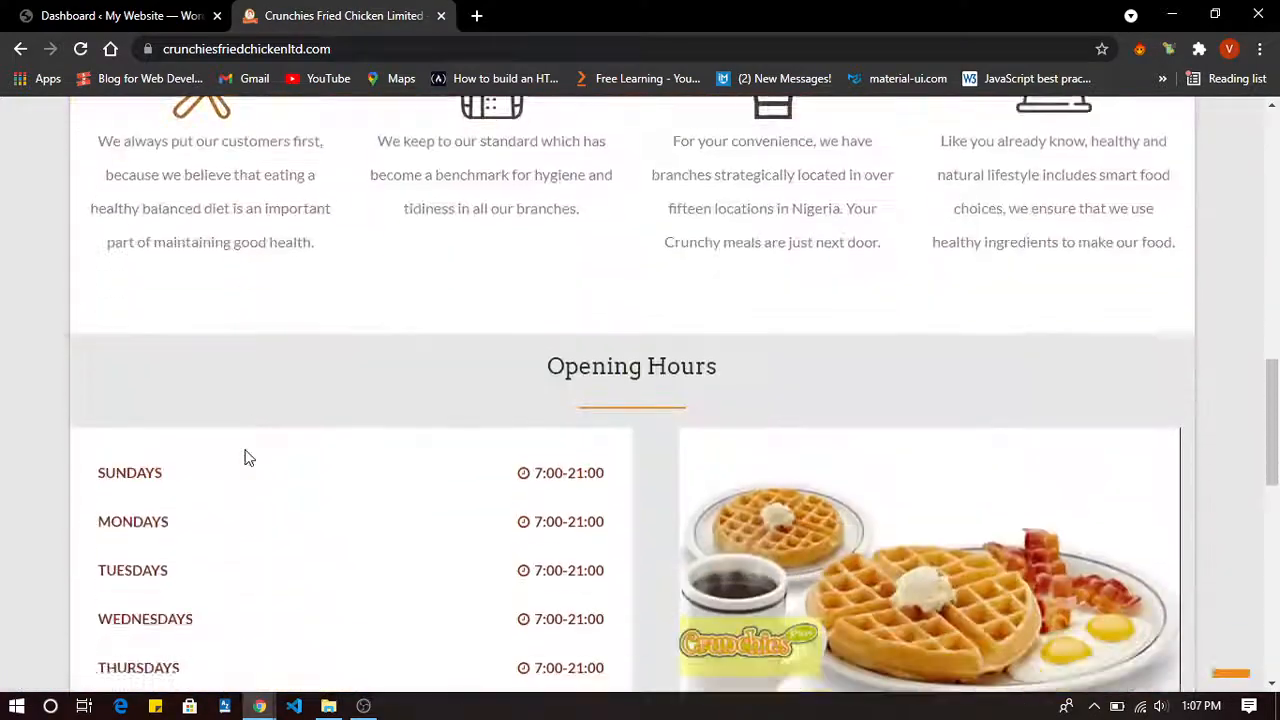
pyautogui.scroll(20, 245, 458)
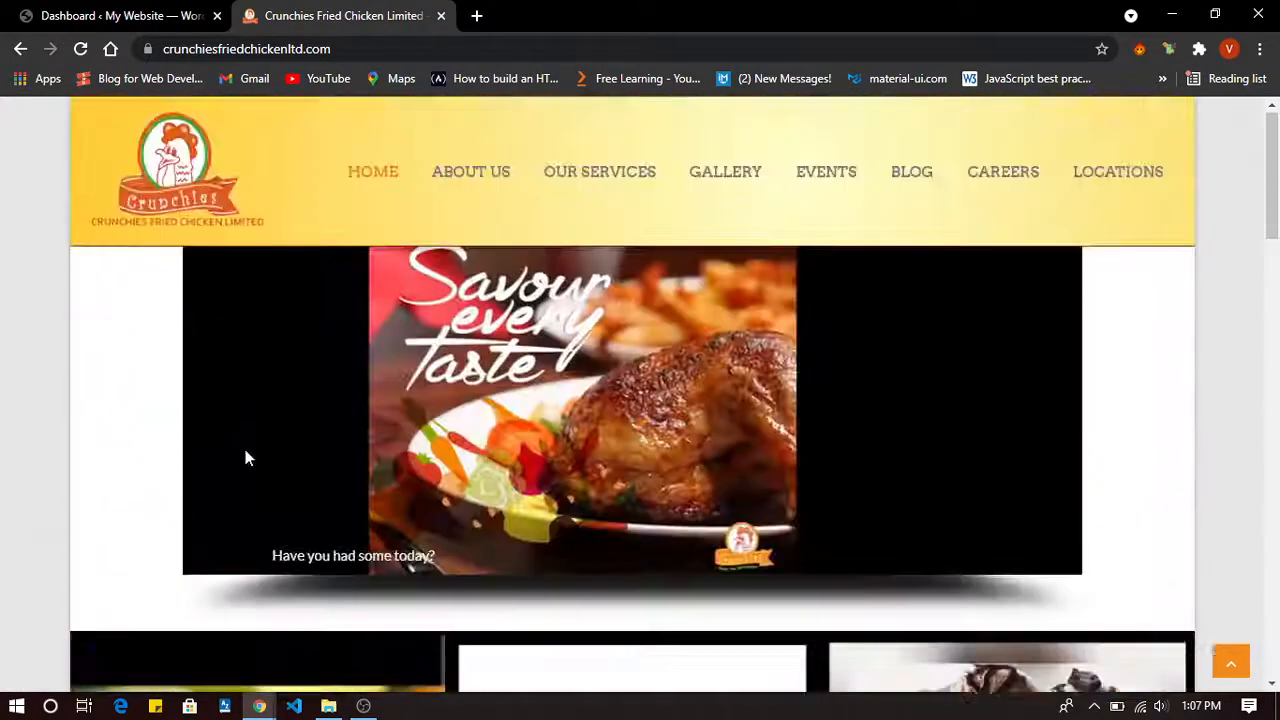
pyautogui.scroll(-20, 245, 458)
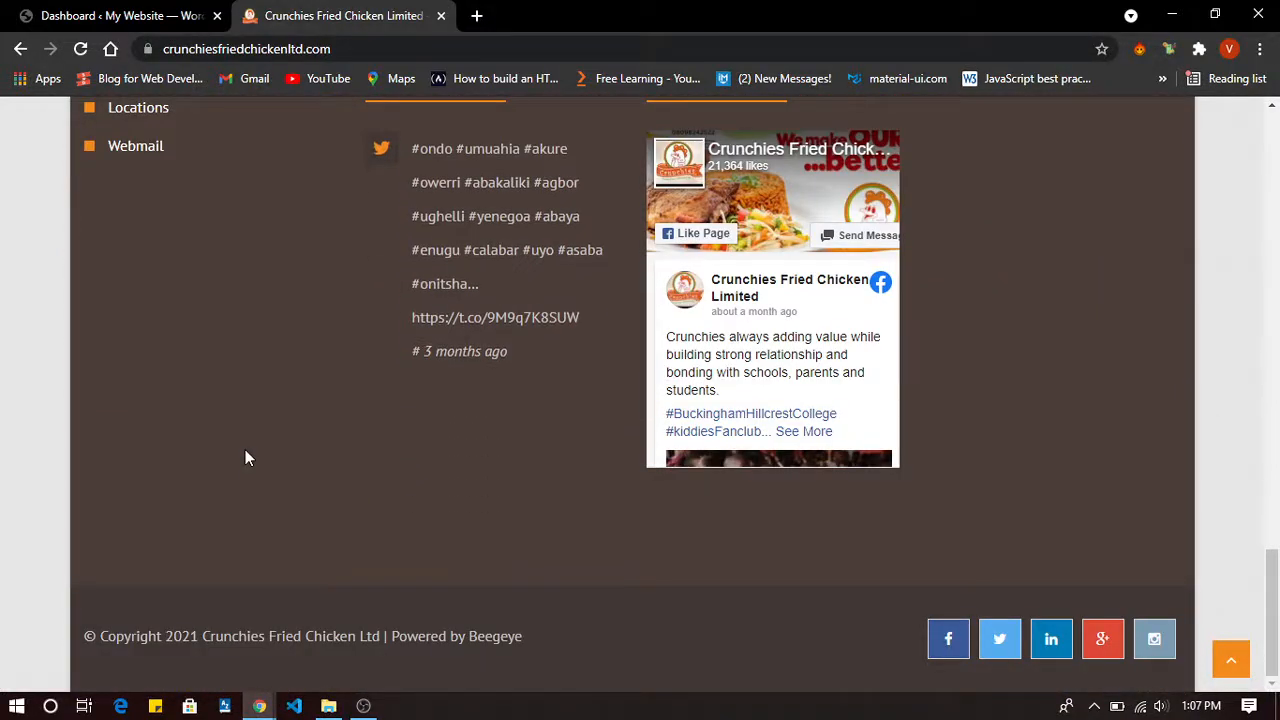
pyautogui.scroll(20, 245, 458)
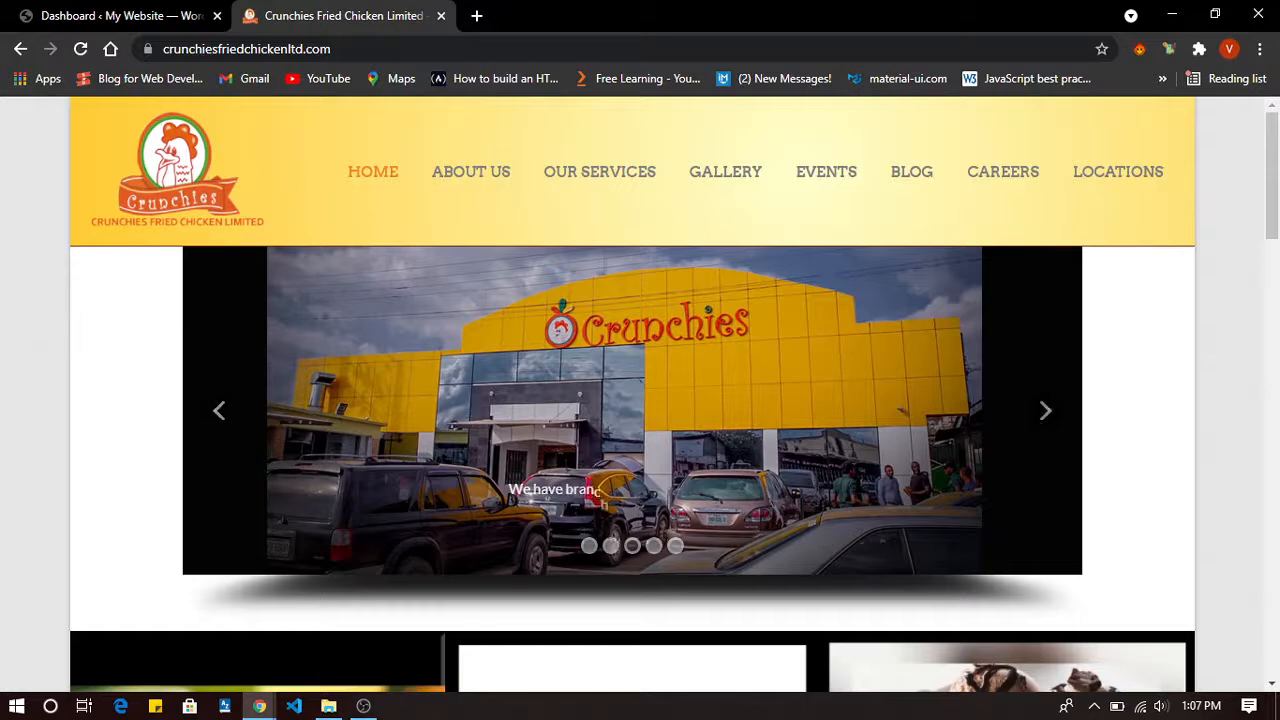
pyautogui.click(368, 48)
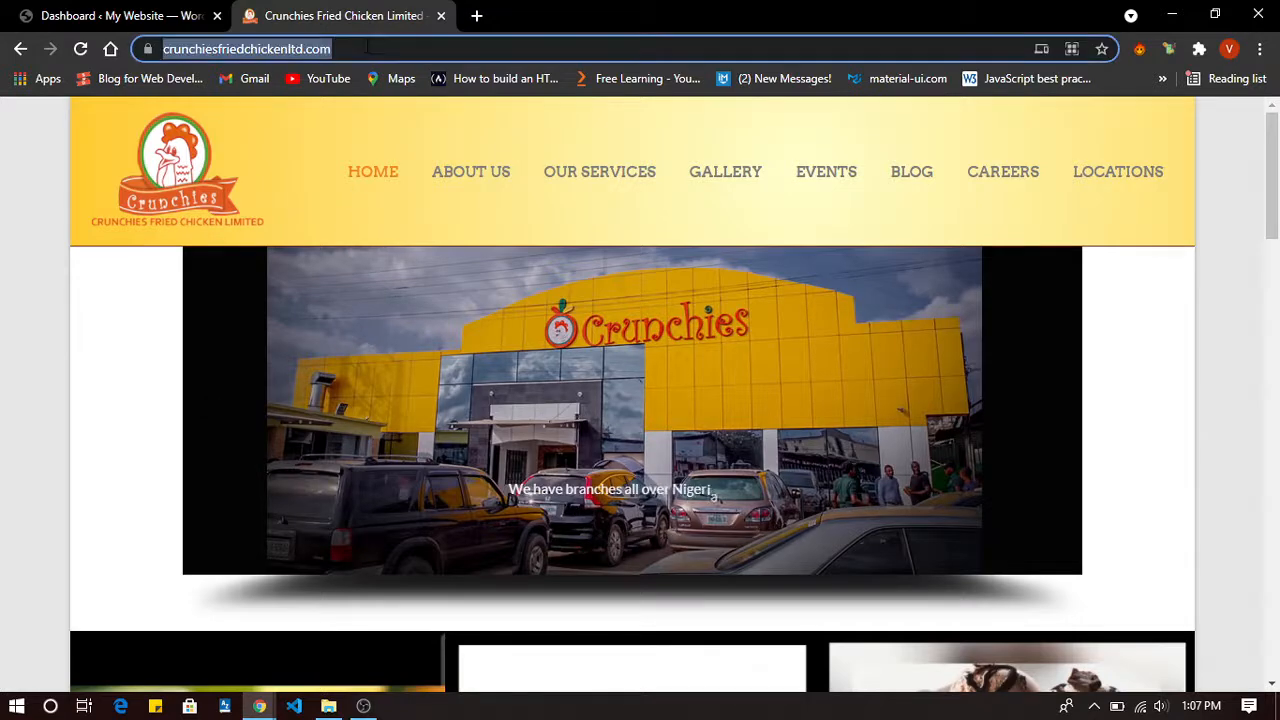
# Load the Crunchies site's /admin login page, then close that tab without logging in.
pyautogui.click(368, 48)
pyautogui.write('//')
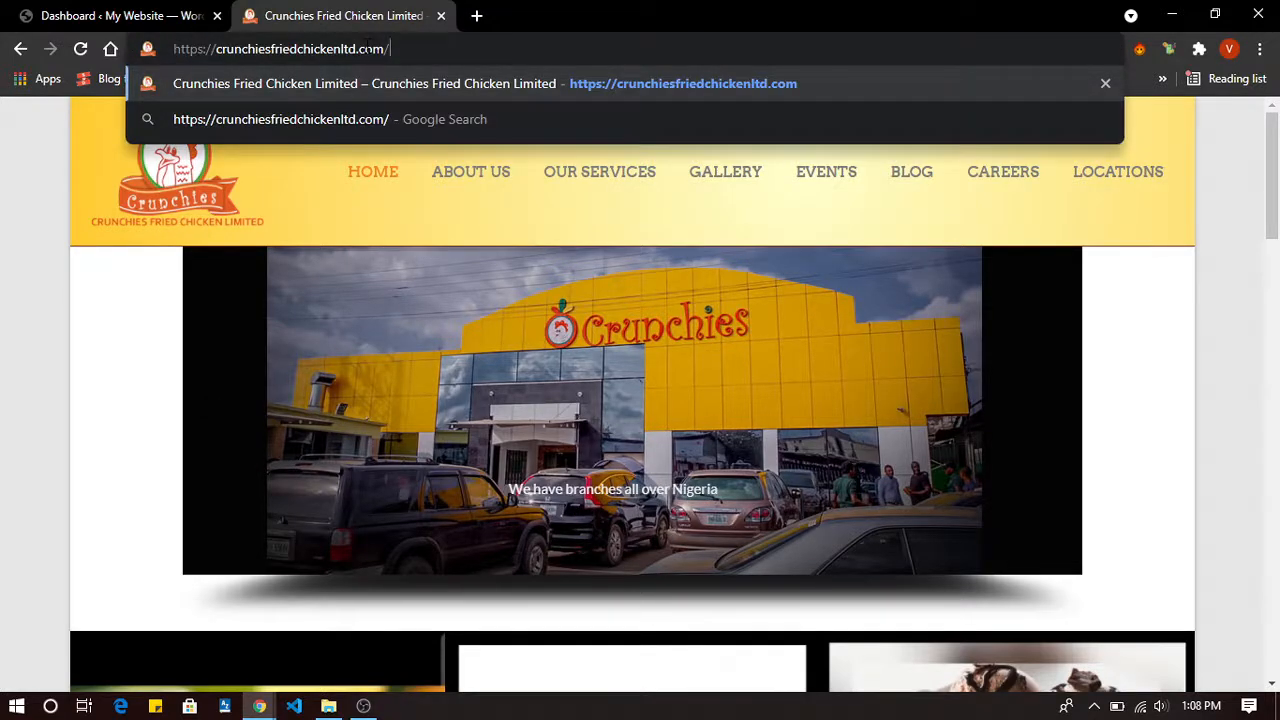
pyautogui.write('admin')
pyautogui.press('Return')
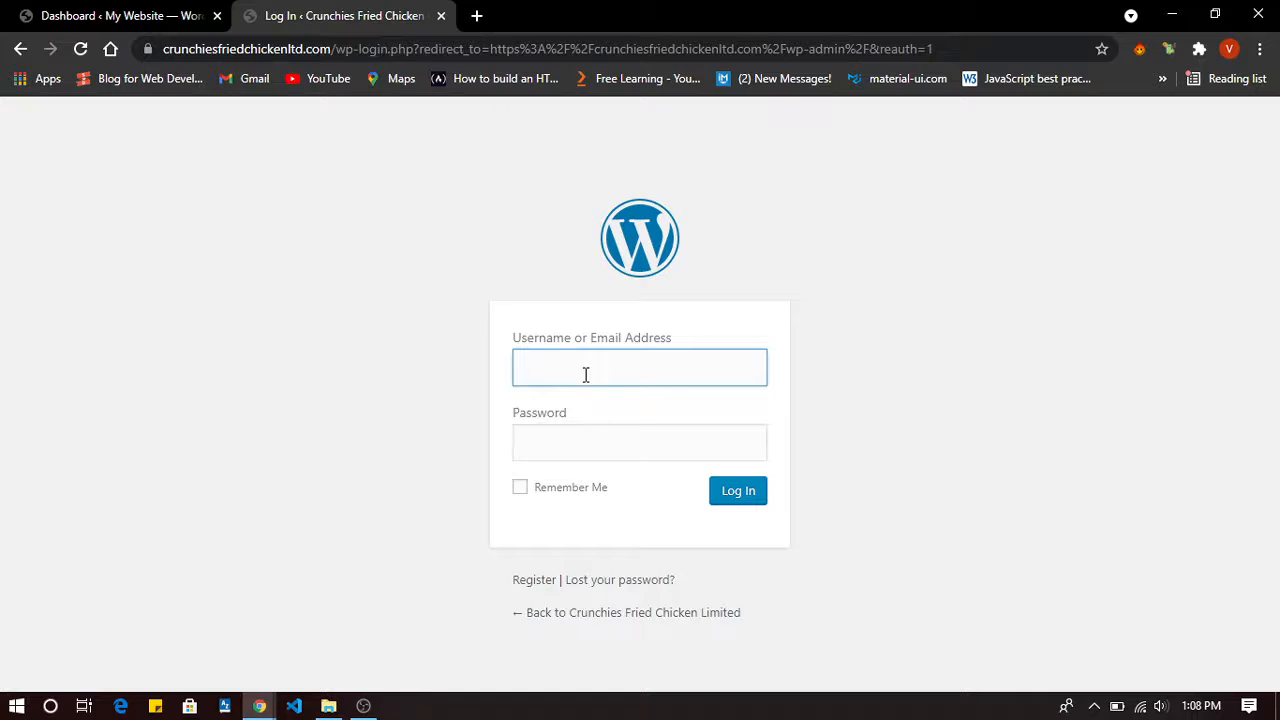
pyautogui.click(587, 447)
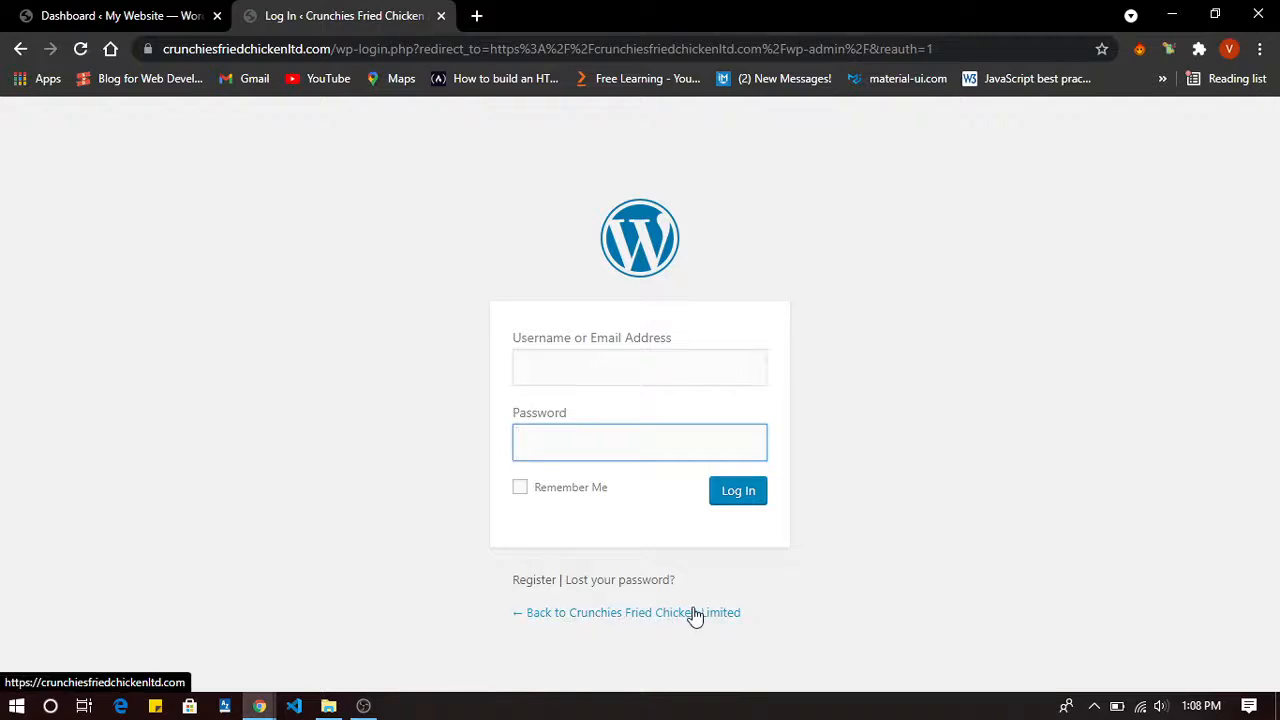
pyautogui.click(441, 15)
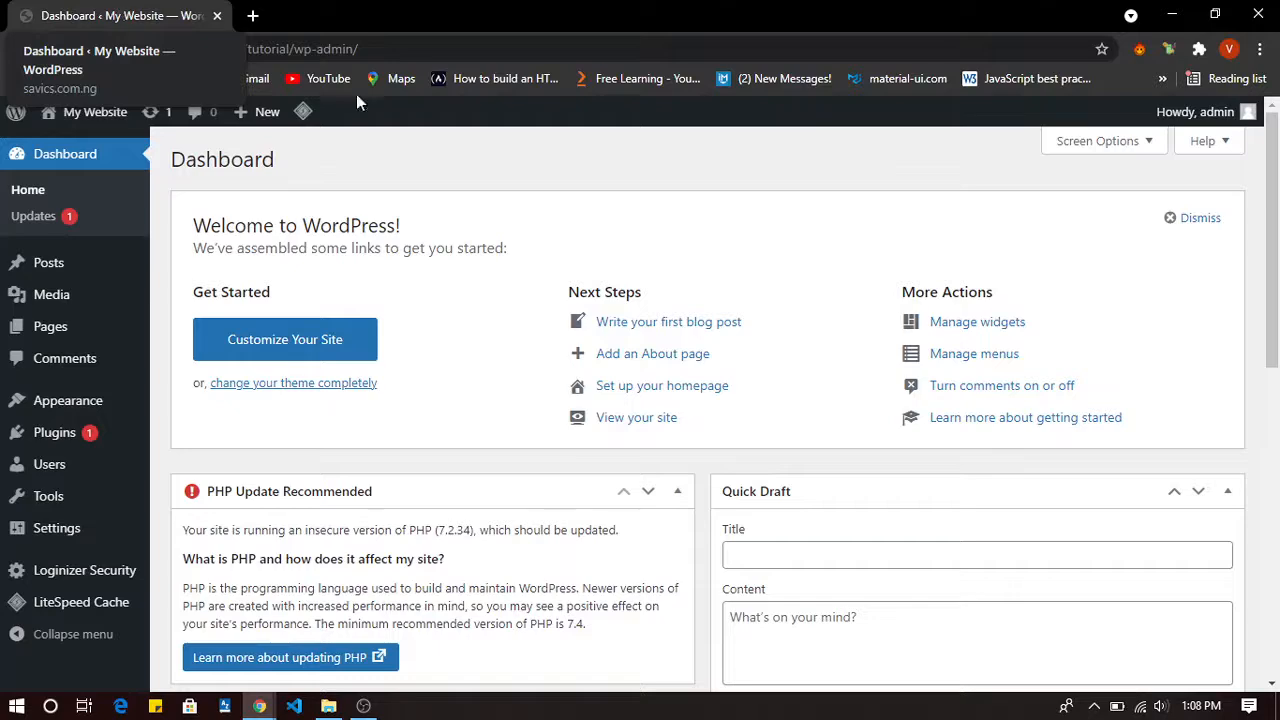
# Look over the dashboard's LiteSpeed Cache and Loginizer Security menus, then reveal the 'Howdy, admin' dropdown.
pyautogui.scroll(-2, 500, 369)
pyautogui.scroll(2, 500, 369)
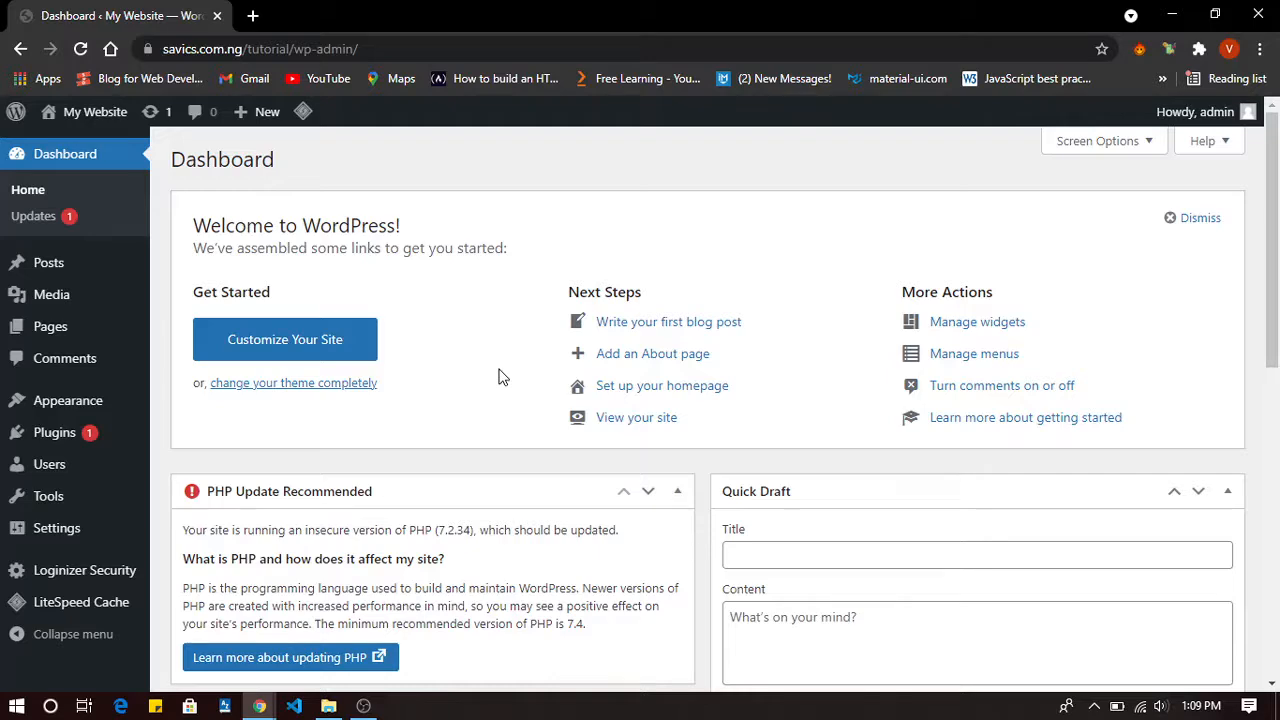
pyautogui.scroll(-5, 498, 376)
pyautogui.scroll(5, 498, 376)
pyautogui.moveTo(35, 602)
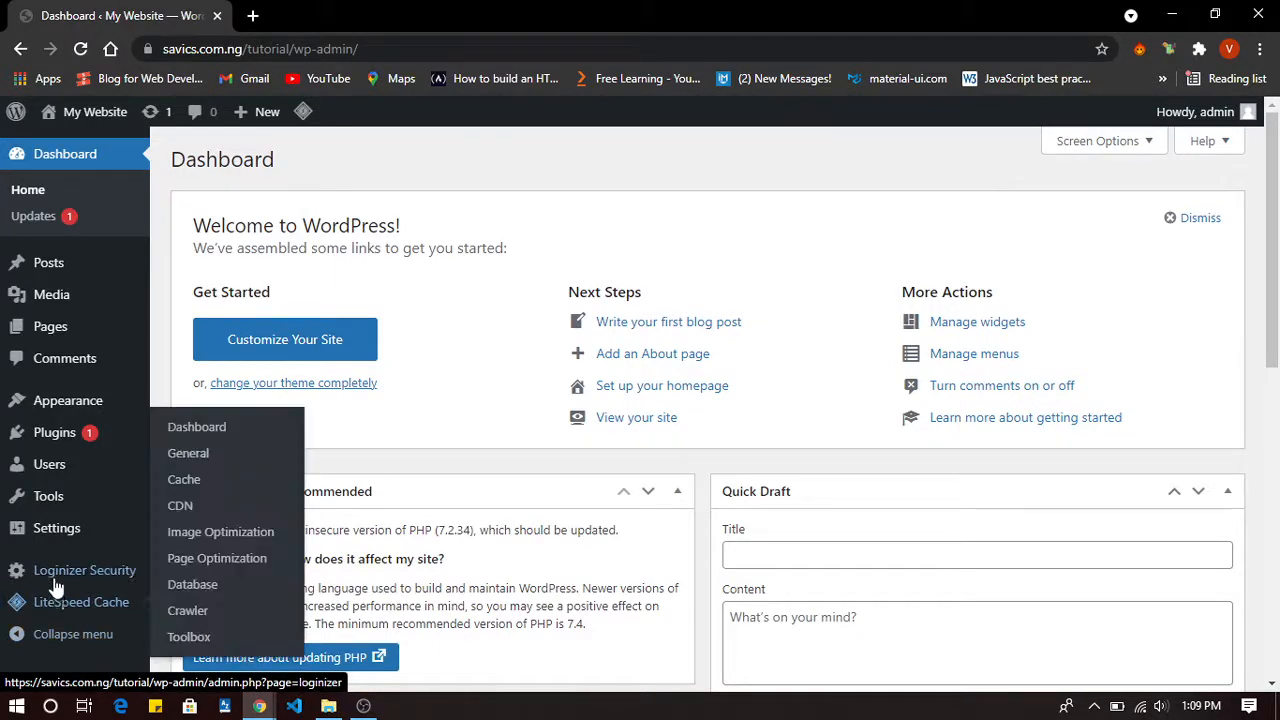
pyautogui.moveTo(66, 588)
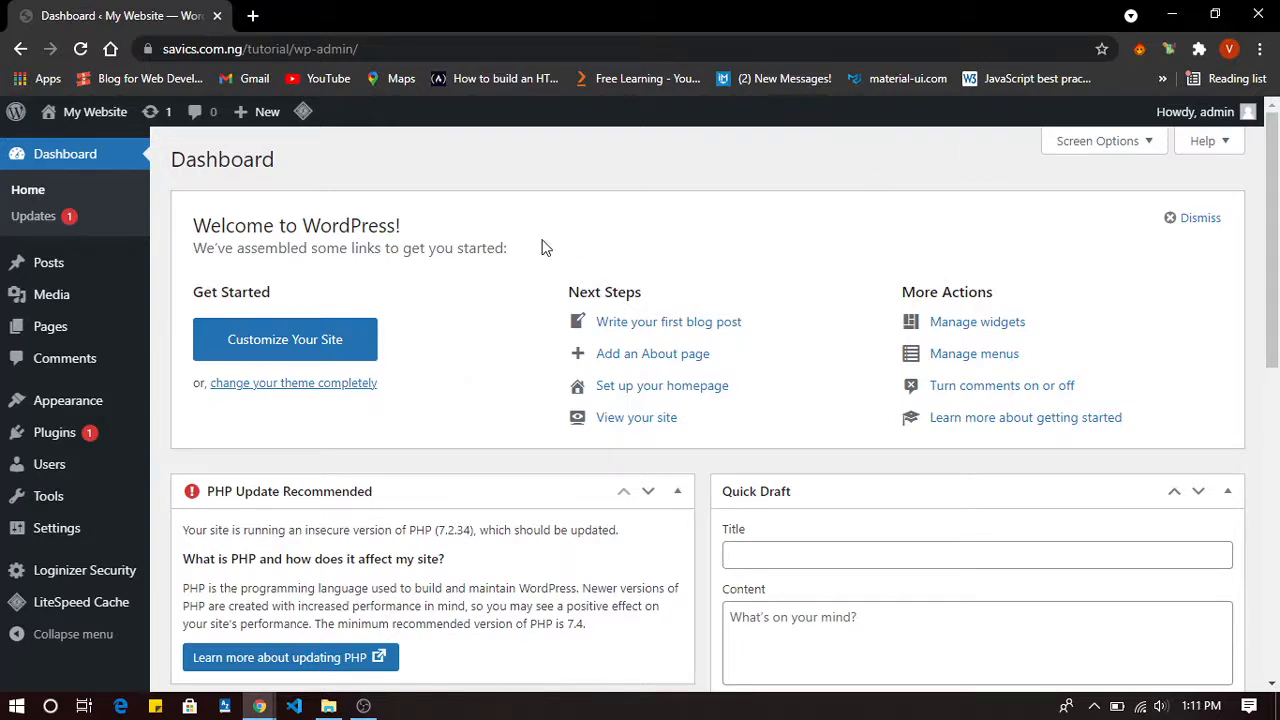
pyautogui.moveTo(1240, 112)
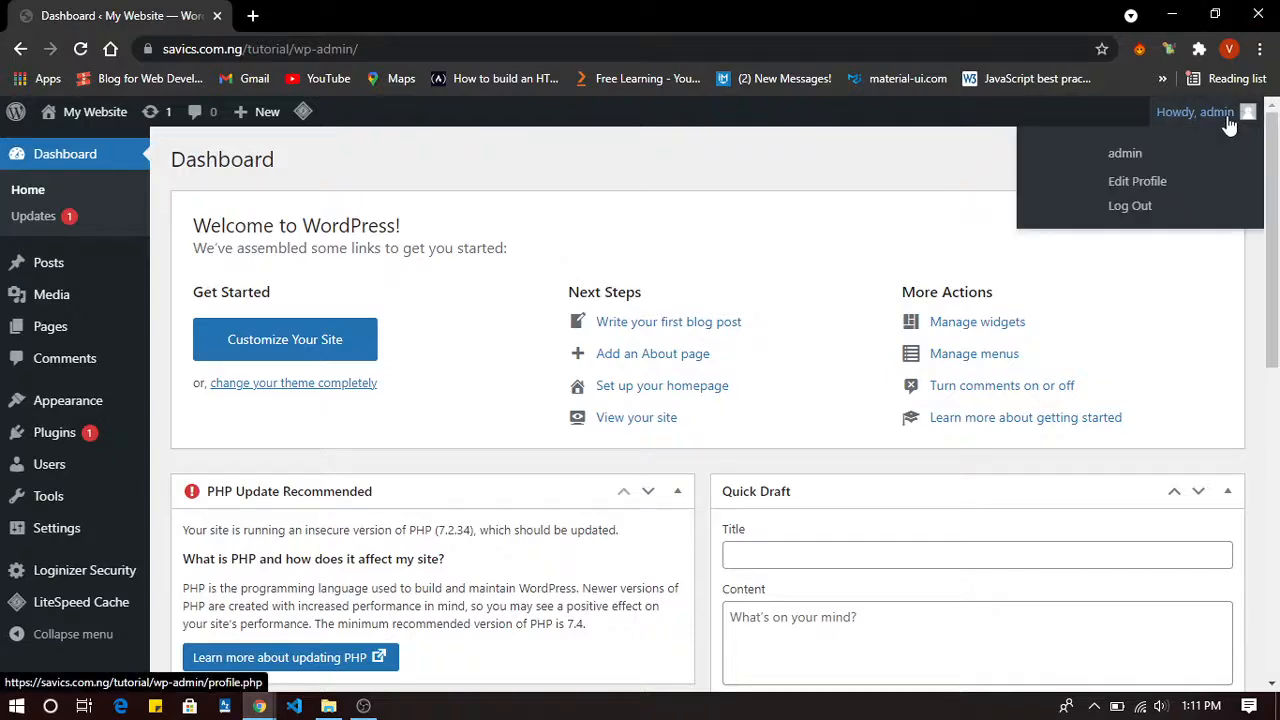
# In Edit Profile's Account Management section, generate a strong new password without saving.
pyautogui.click(1139, 184)
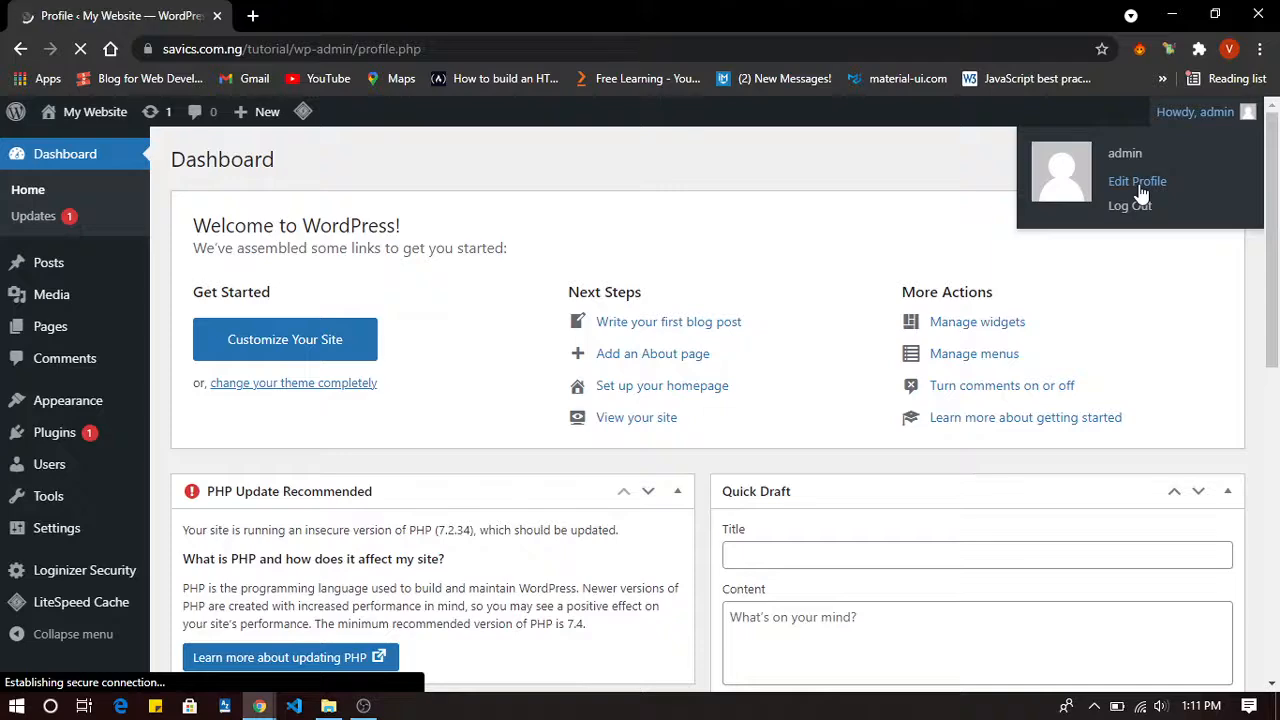
pyautogui.scroll(-15, 804, 305)
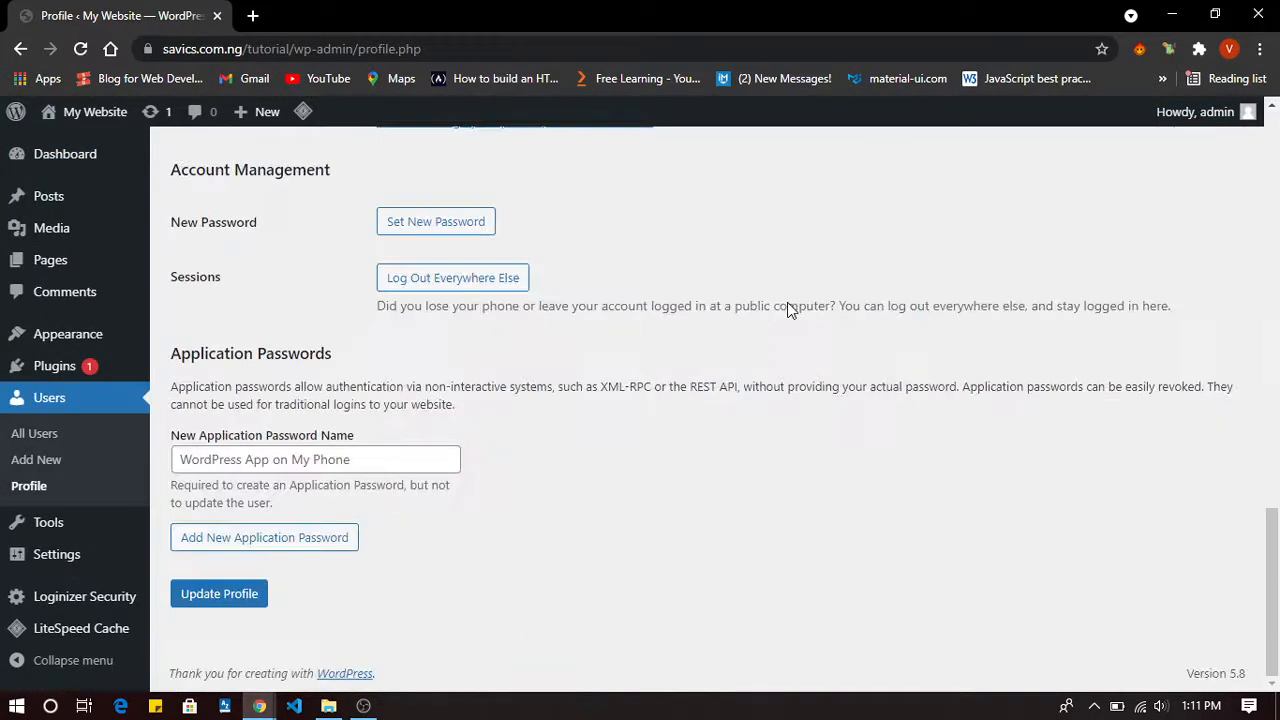
pyautogui.click(443, 225)
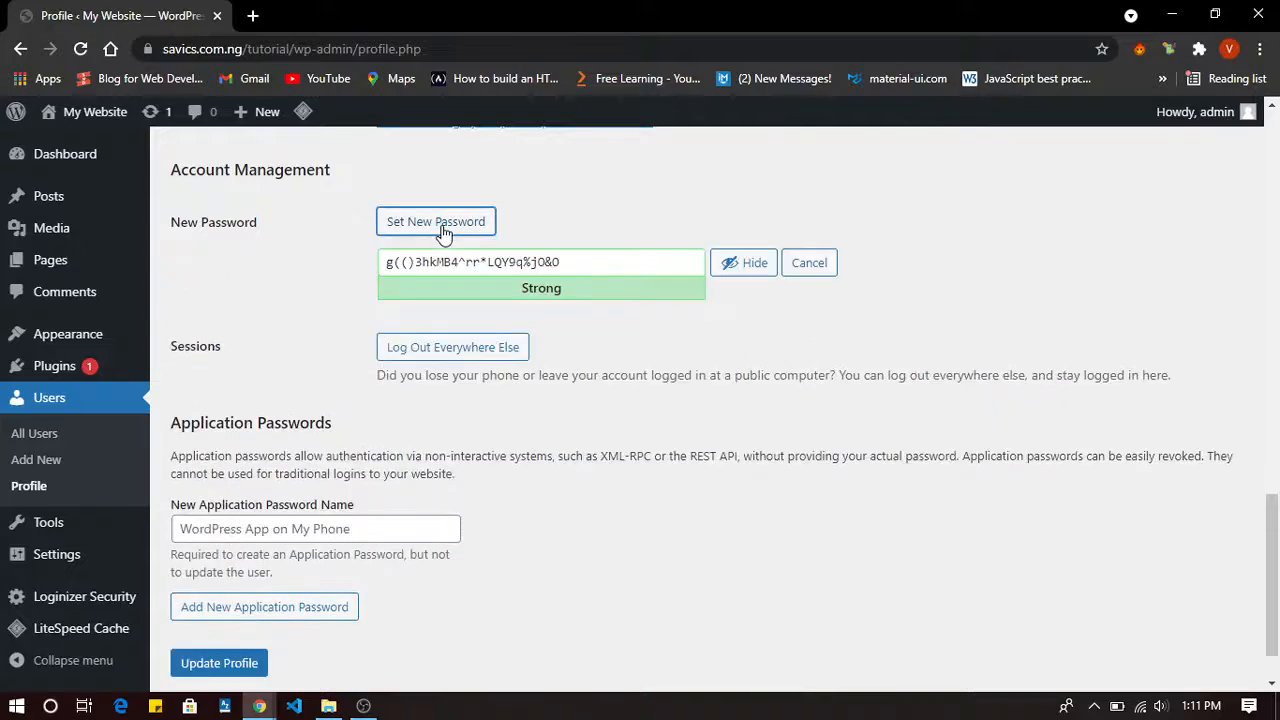
pyautogui.scroll(-1, 465, 420)
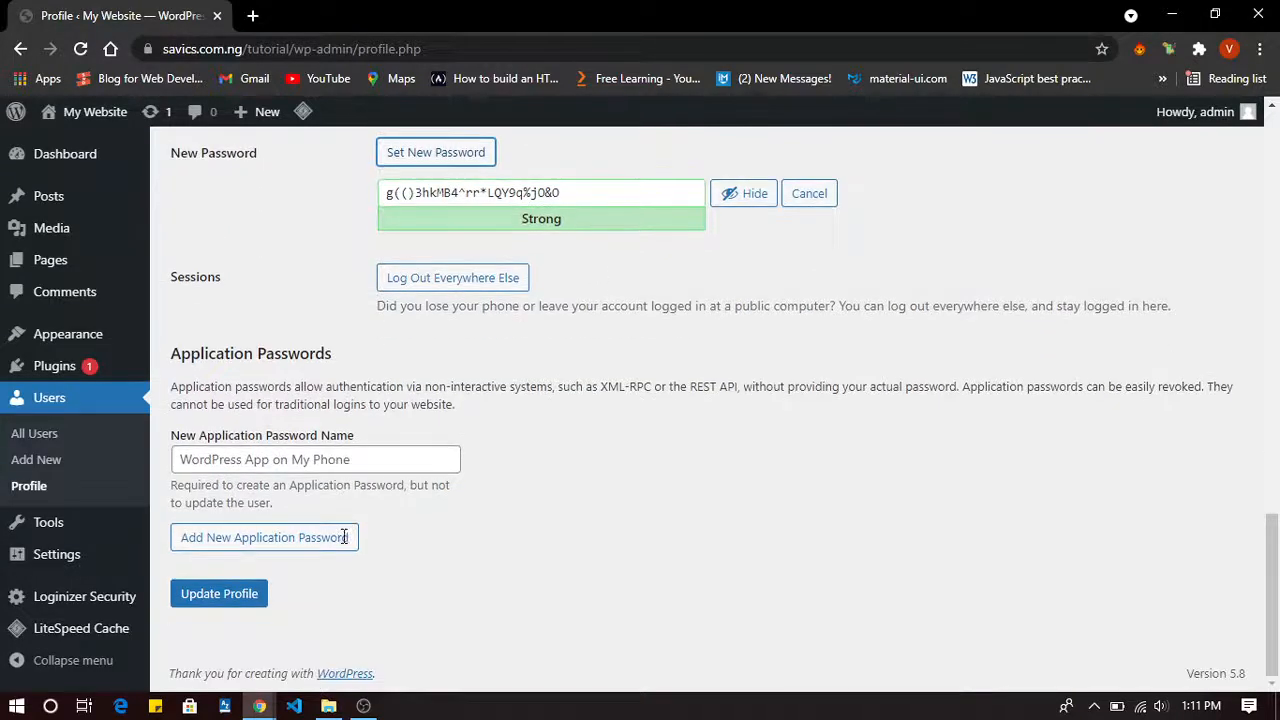
pyautogui.scroll(20, 406, 574)
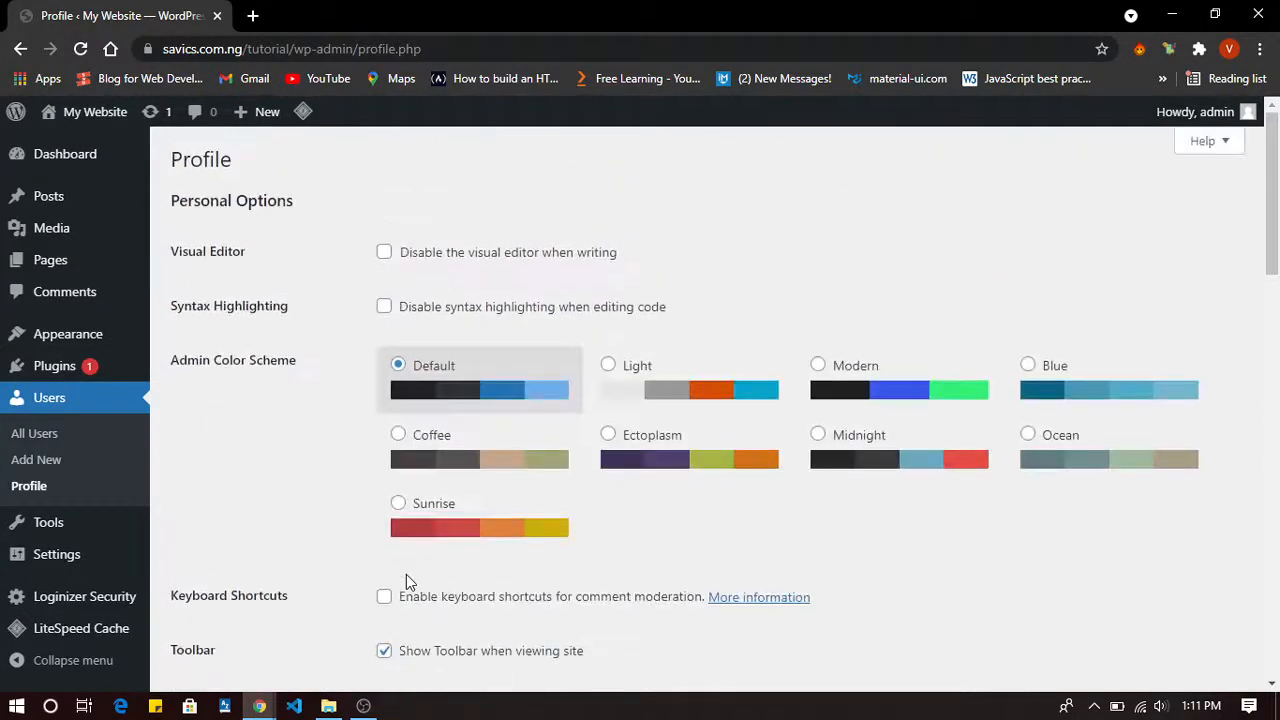
pyautogui.scroll(-20, 406, 574)
pyautogui.scroll(15, 406, 574)
# Leave the profile unsaved for the Plugins page and check the Bulk actions options.
pyautogui.click(60, 369)
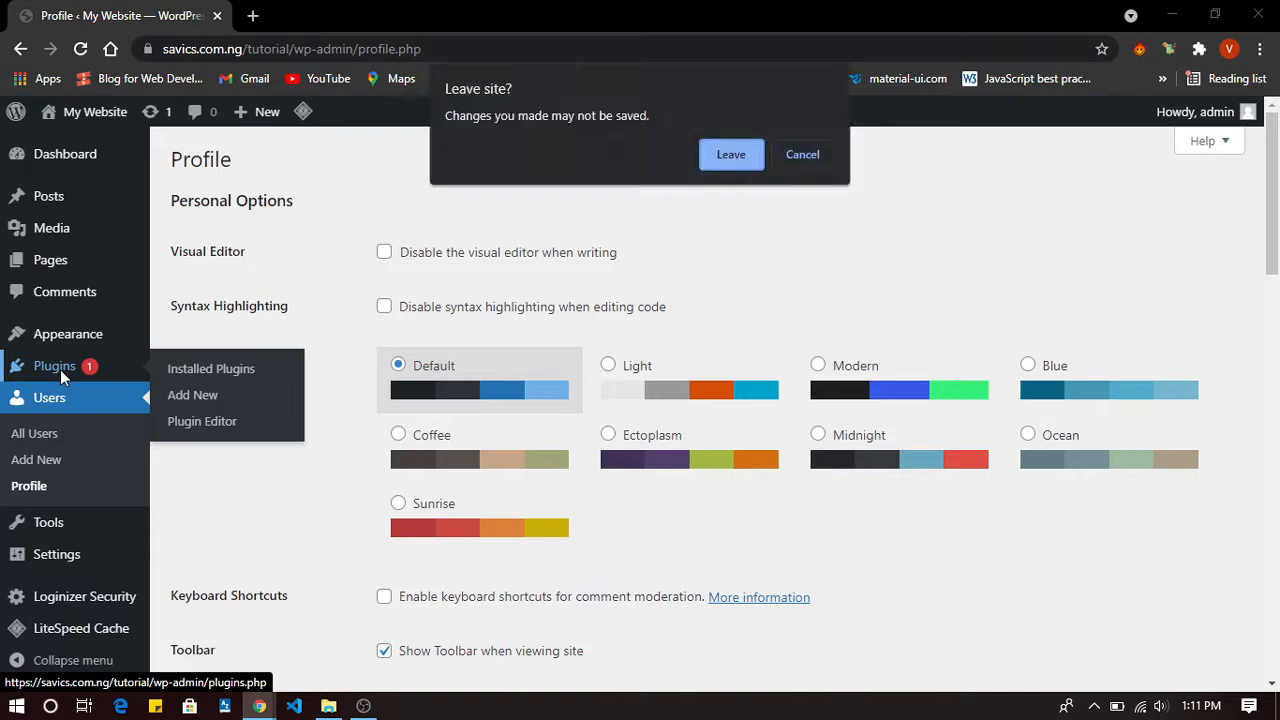
pyautogui.click(741, 155)
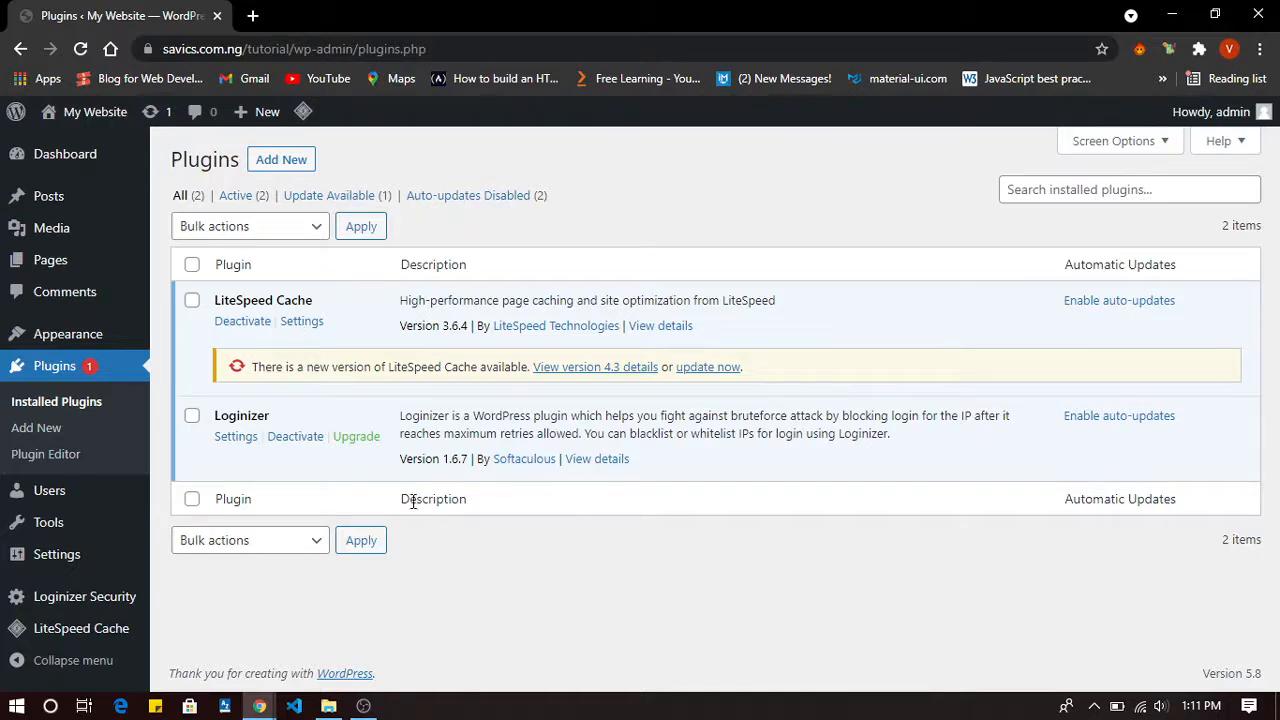
pyautogui.click(287, 545)
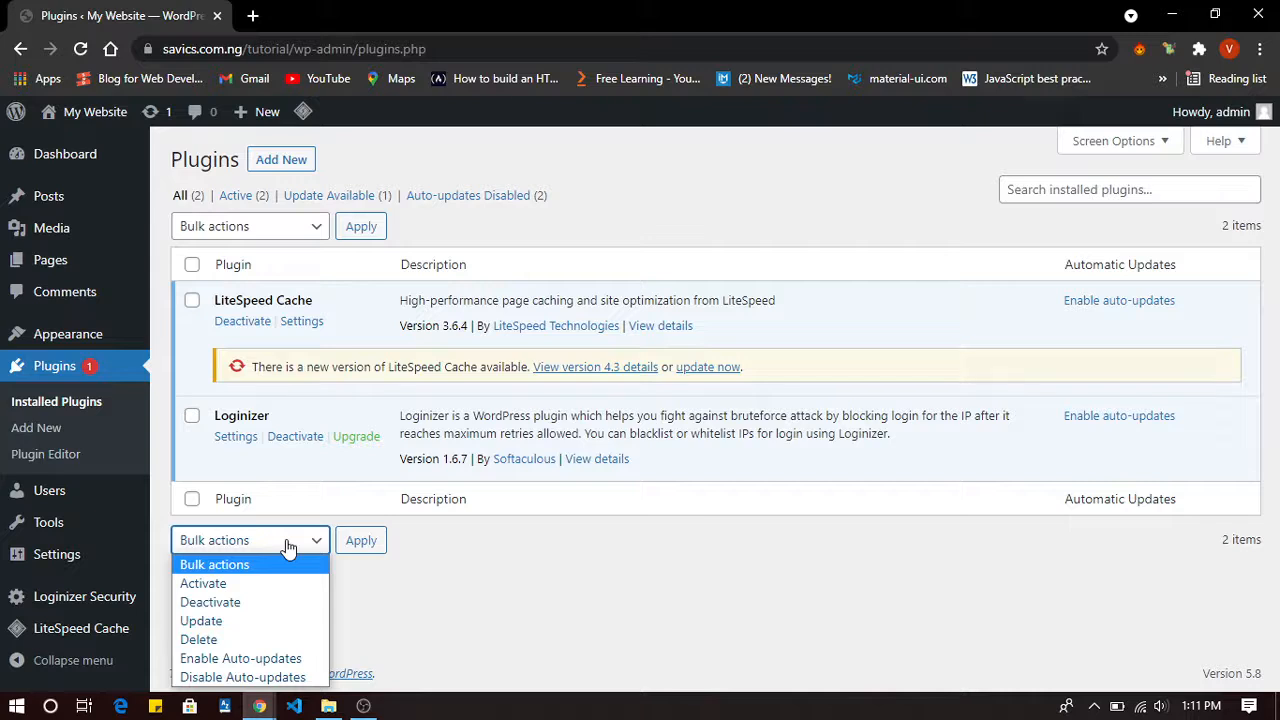
pyautogui.click(287, 545)
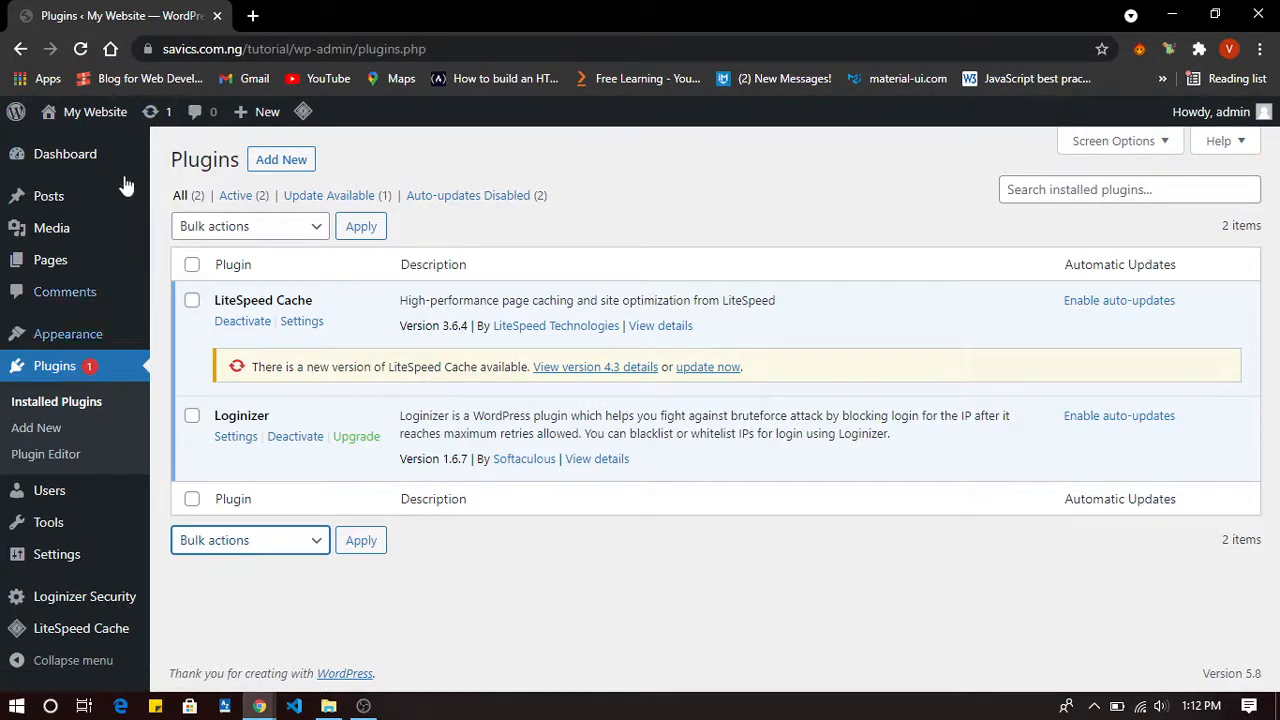
# Open WordPress Updates to confirm version 5.8 is current with one plugin update pending.
pyautogui.click(150, 113)
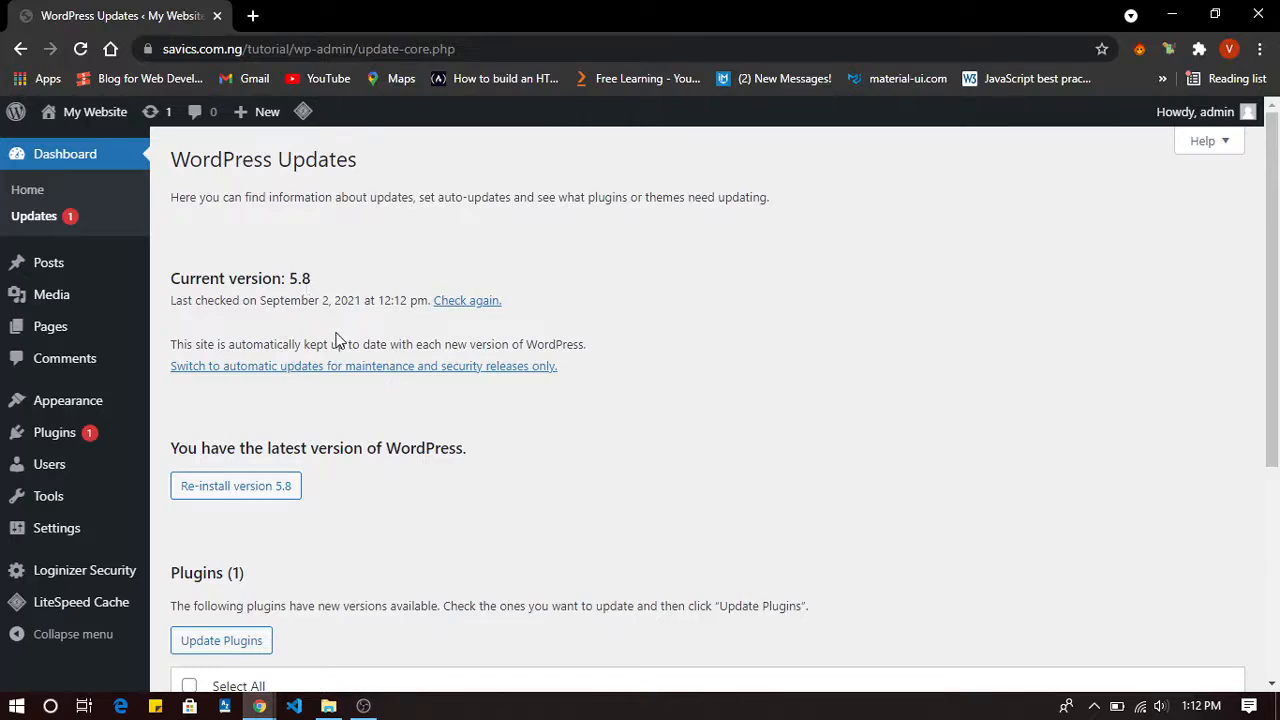
pyautogui.scroll(-1, 298, 318)
pyautogui.scroll(1, 298, 318)
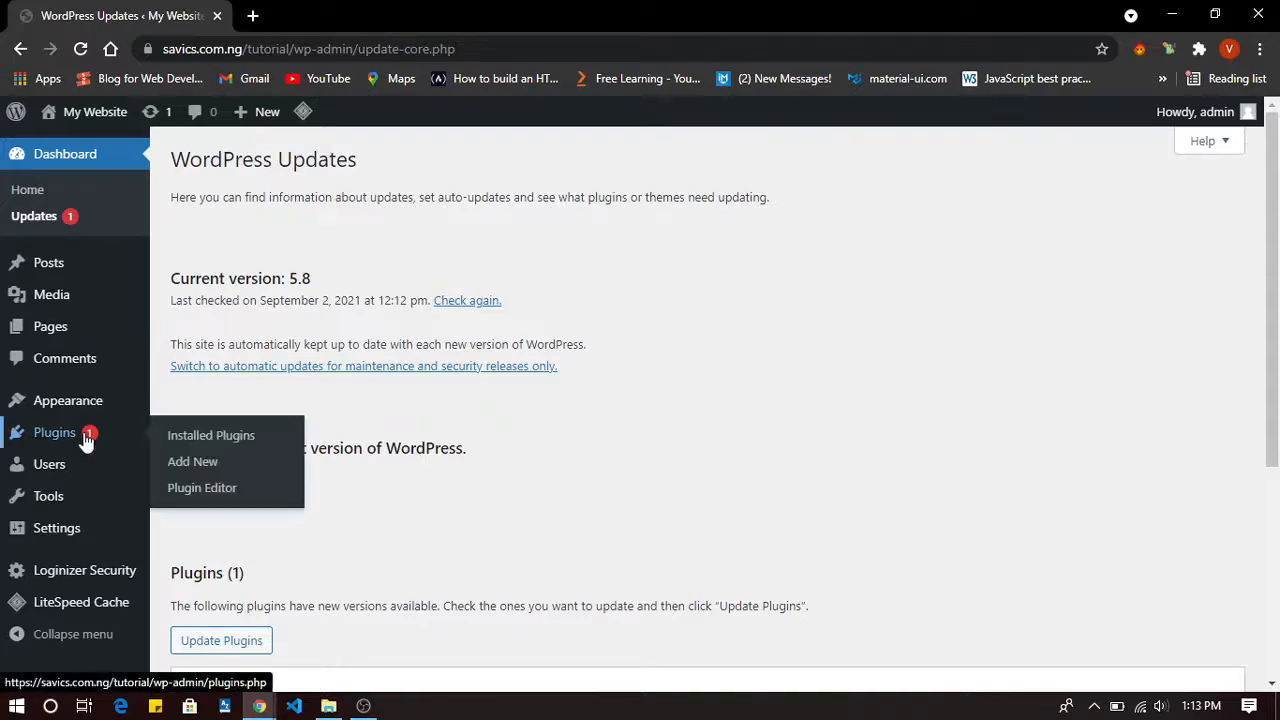
# Check that Permalinks uses Day and name, then open Visit Site in a new tab.
pyautogui.moveTo(77, 529)
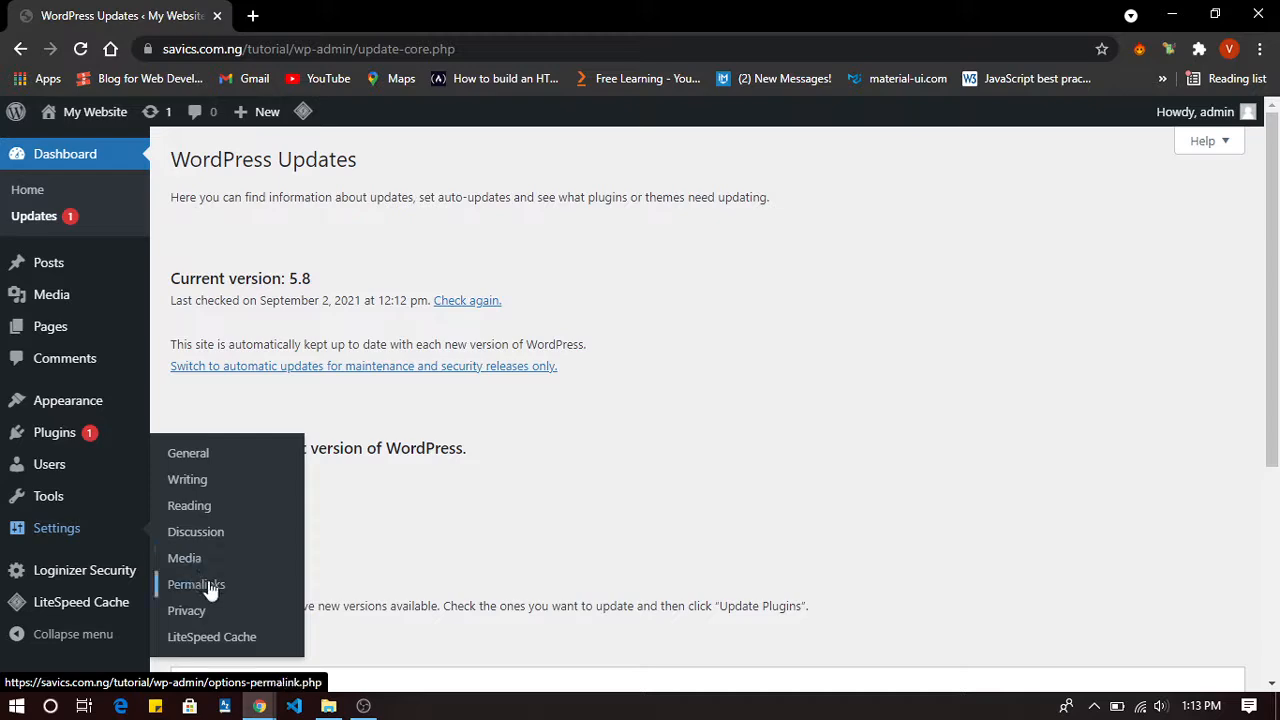
pyautogui.click(208, 583)
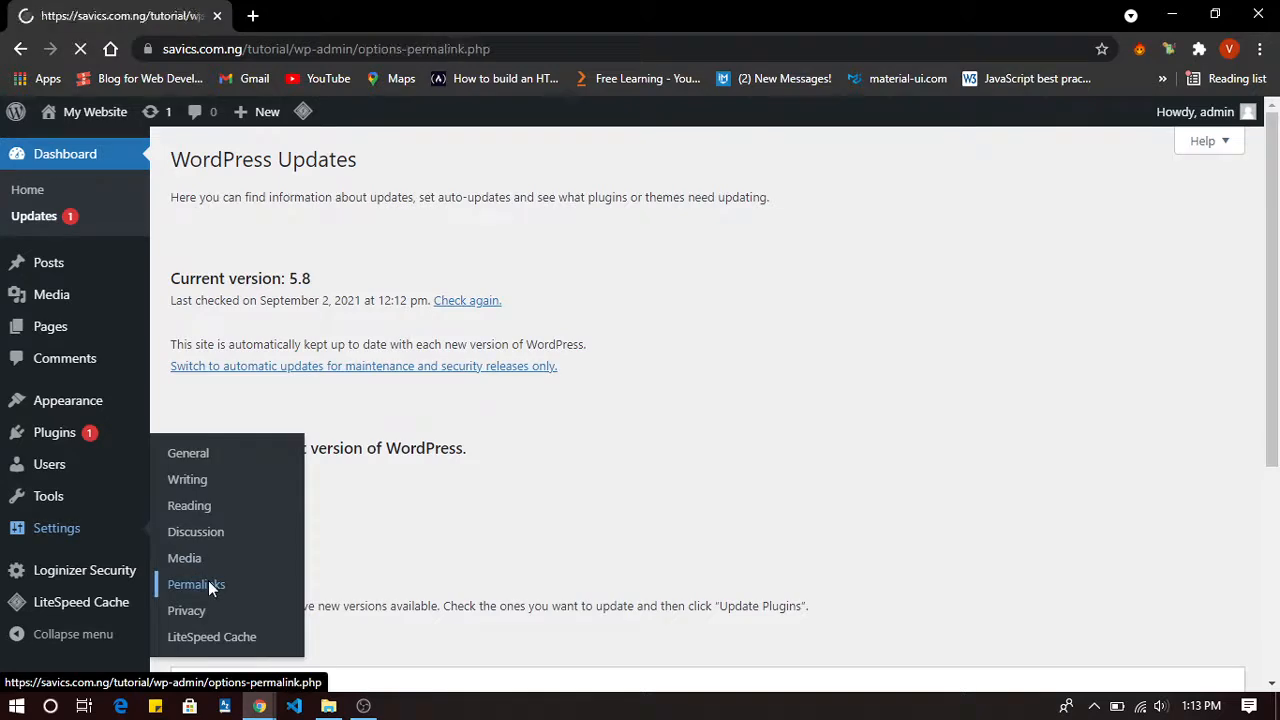
pyautogui.scroll(-1, 495, 345)
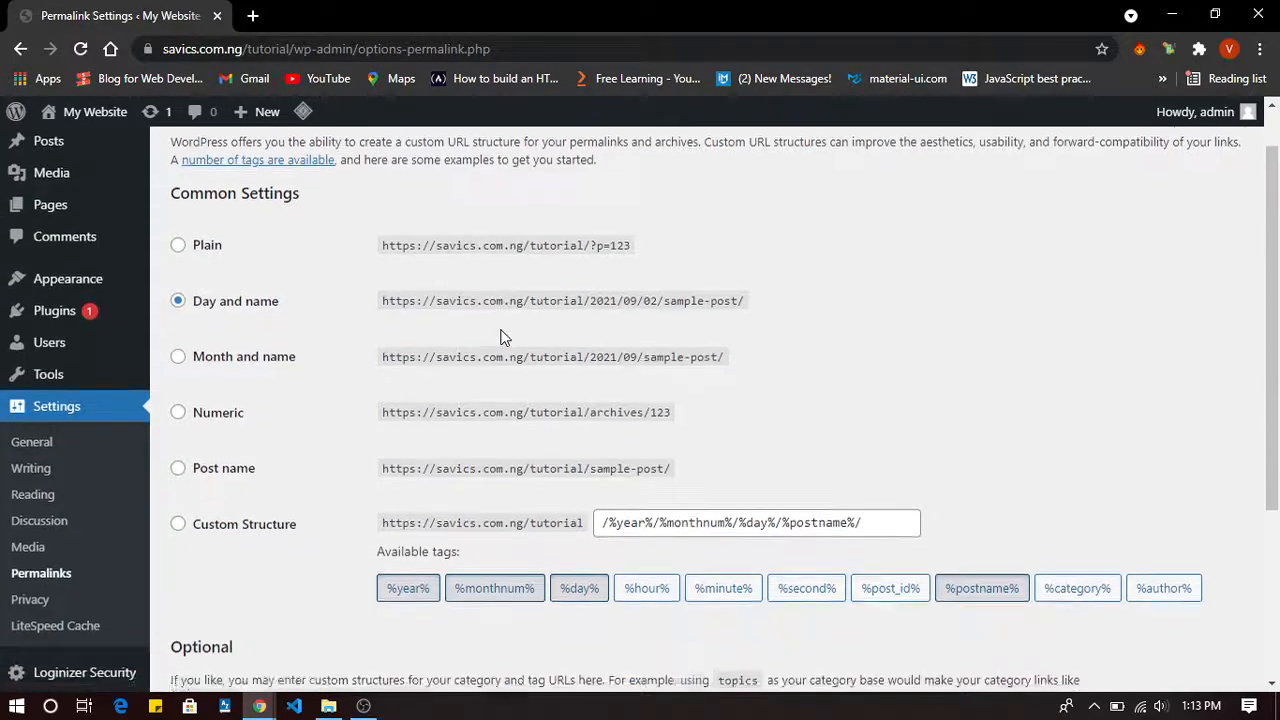
pyautogui.scroll(1, 500, 337)
pyautogui.scroll(-1, 503, 337)
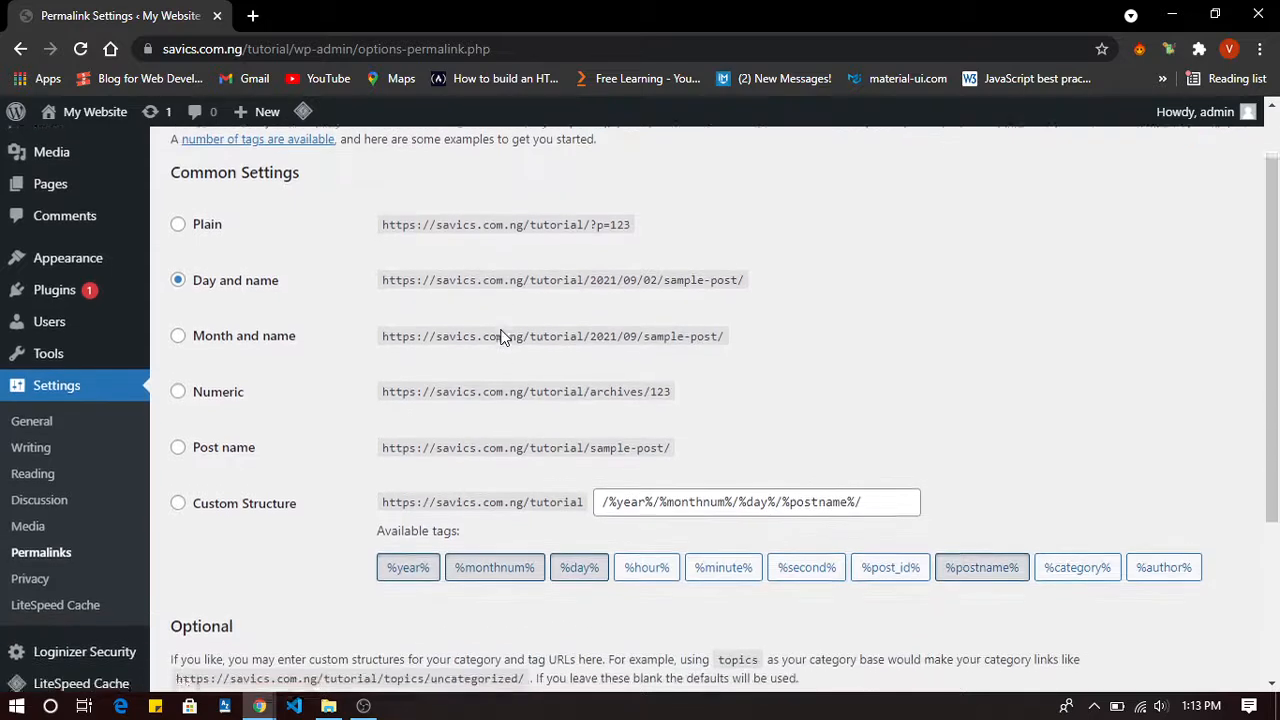
pyautogui.scroll(1, 503, 337)
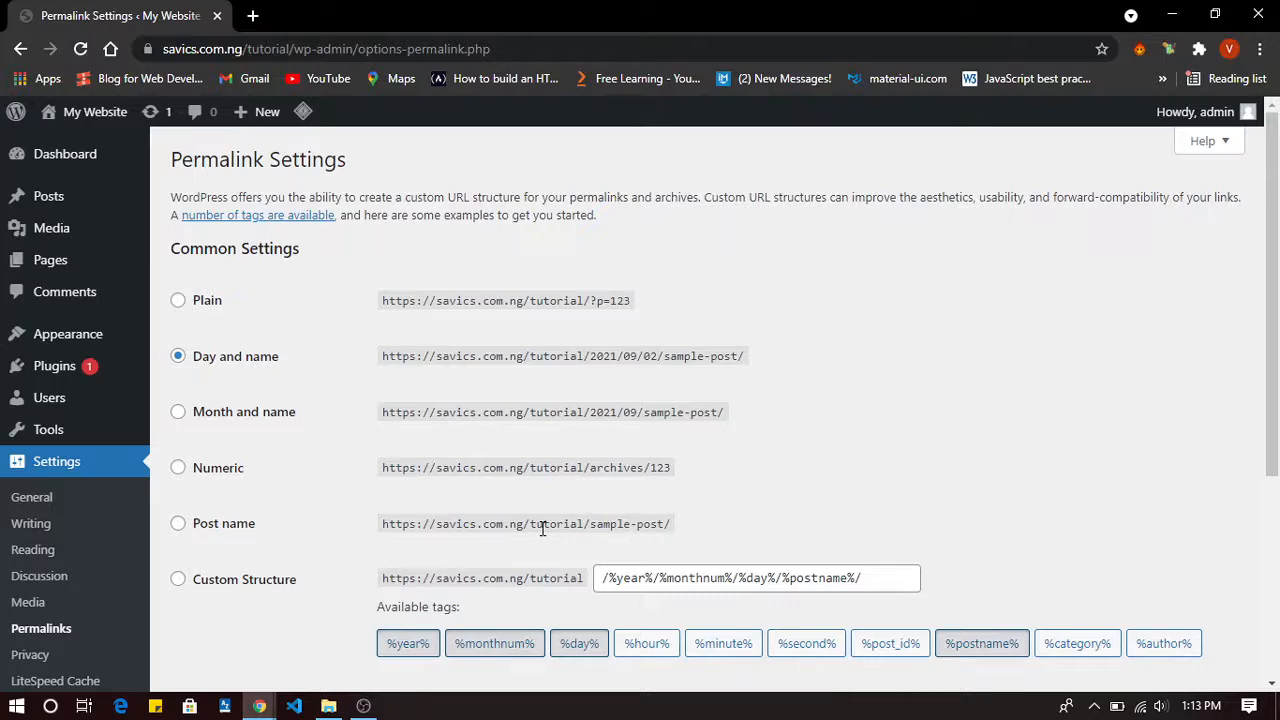
pyautogui.rightClick(106, 120)
pyautogui.click(229, 134)
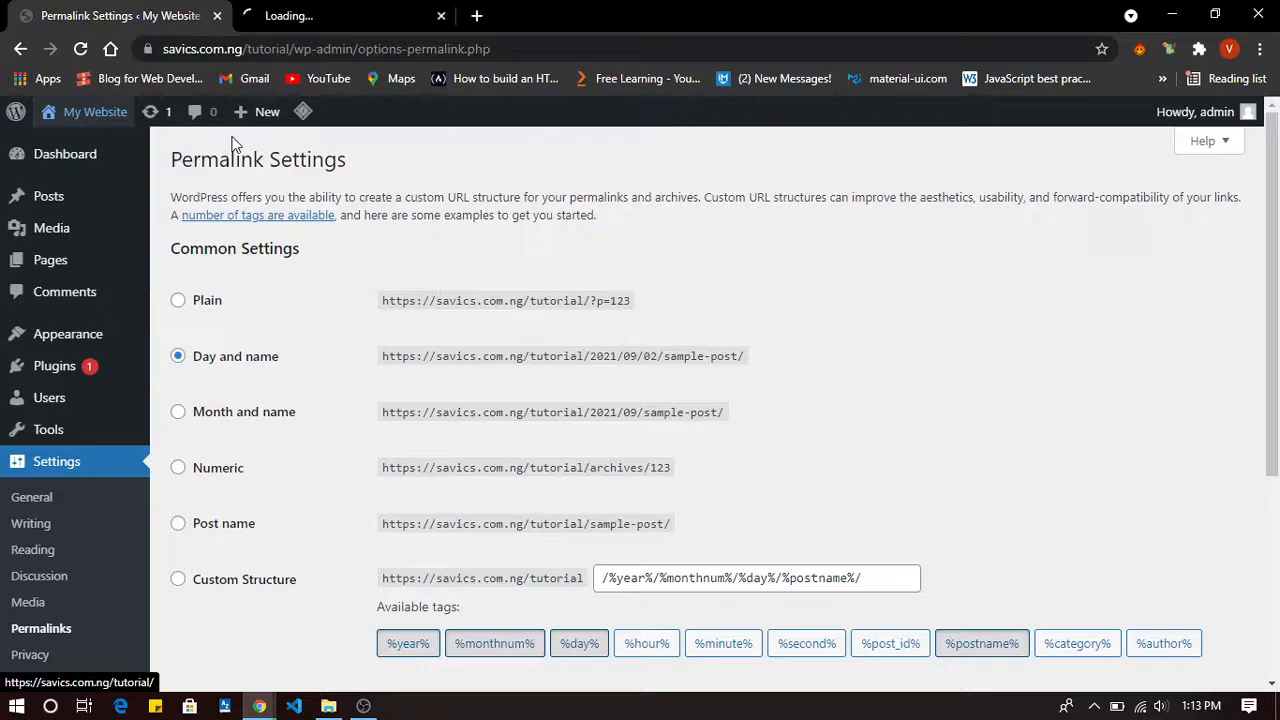
# Open the Hello world! post, select its 2021/09/01 date path, and return to Permalink Settings.
pyautogui.click(348, 10)
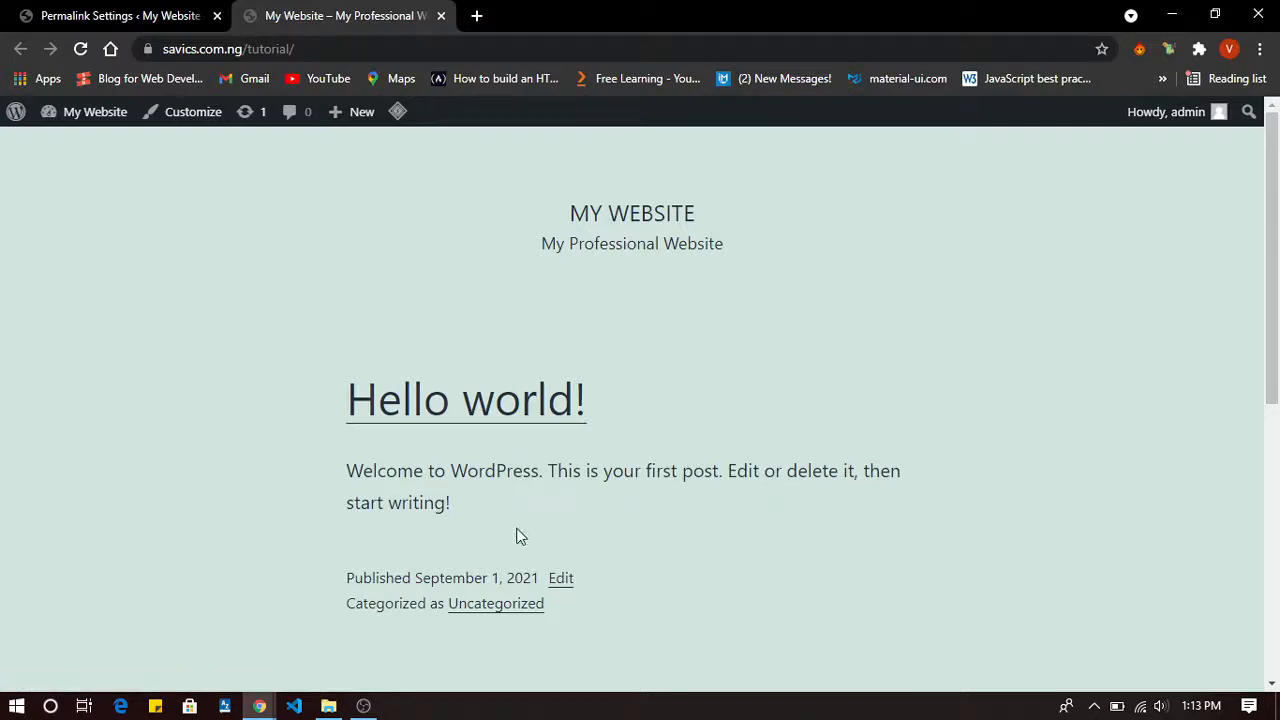
pyautogui.click(473, 428)
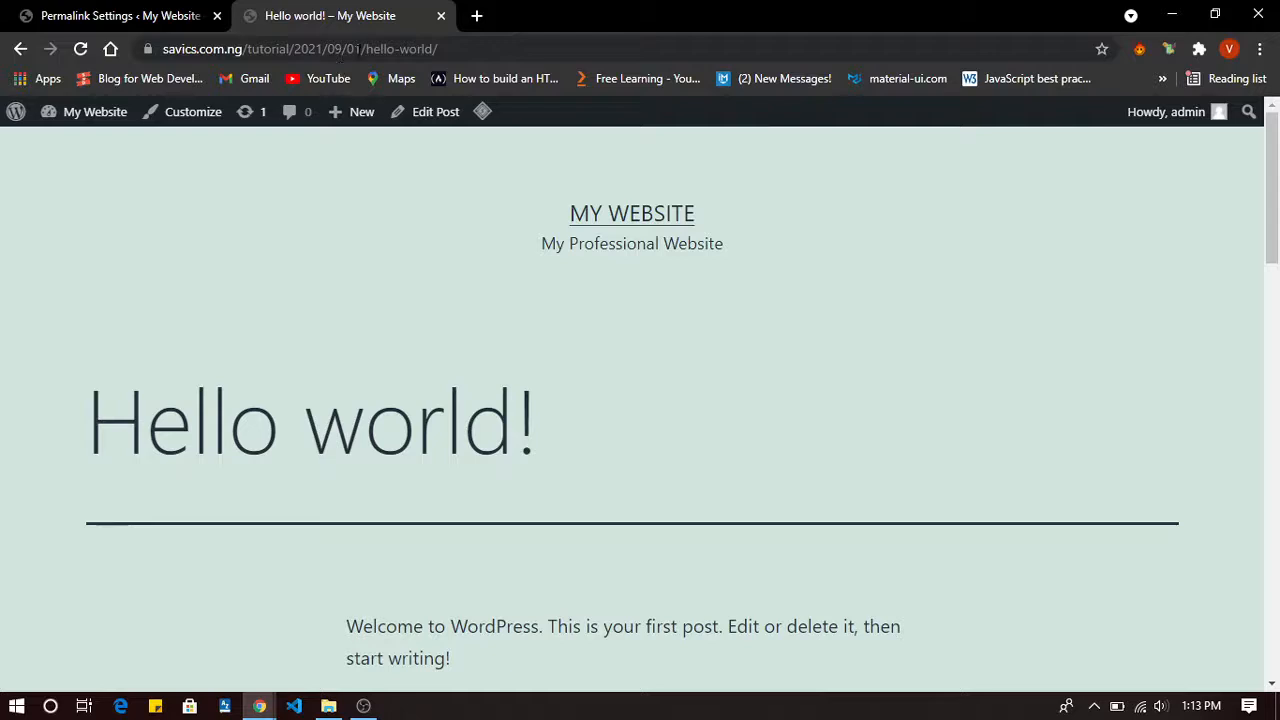
pyautogui.moveTo(451, 50); pyautogui.dragTo(295, 52)
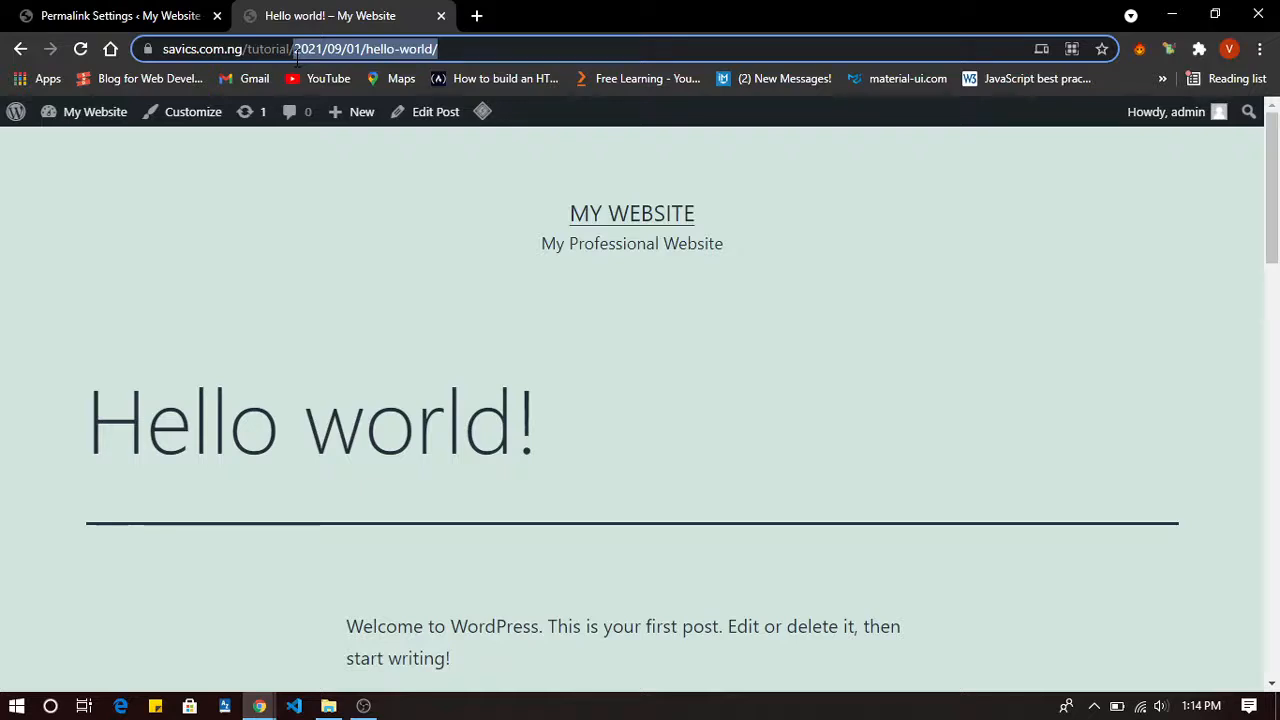
pyautogui.moveTo(297, 58); pyautogui.dragTo(297, 58)
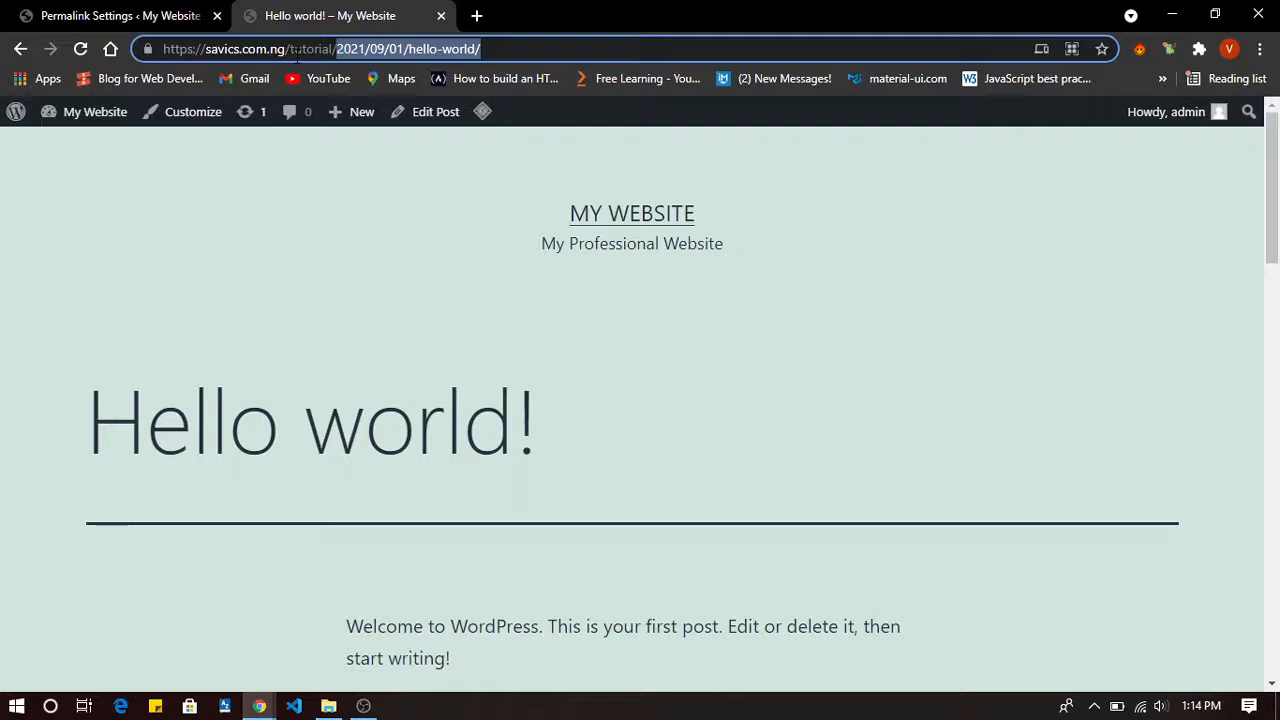
pyautogui.click(138, 12)
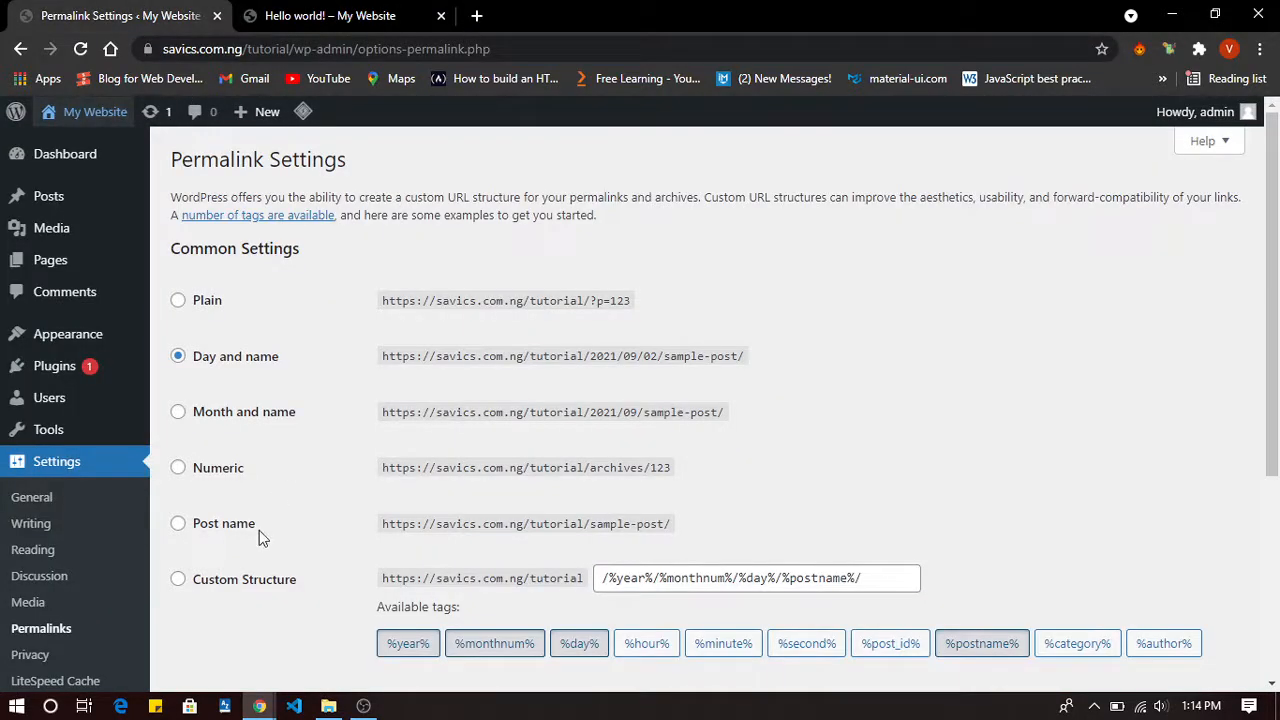
# Switch the permalink structure to Post name and save the change.
pyautogui.scroll(-3, 259, 530)
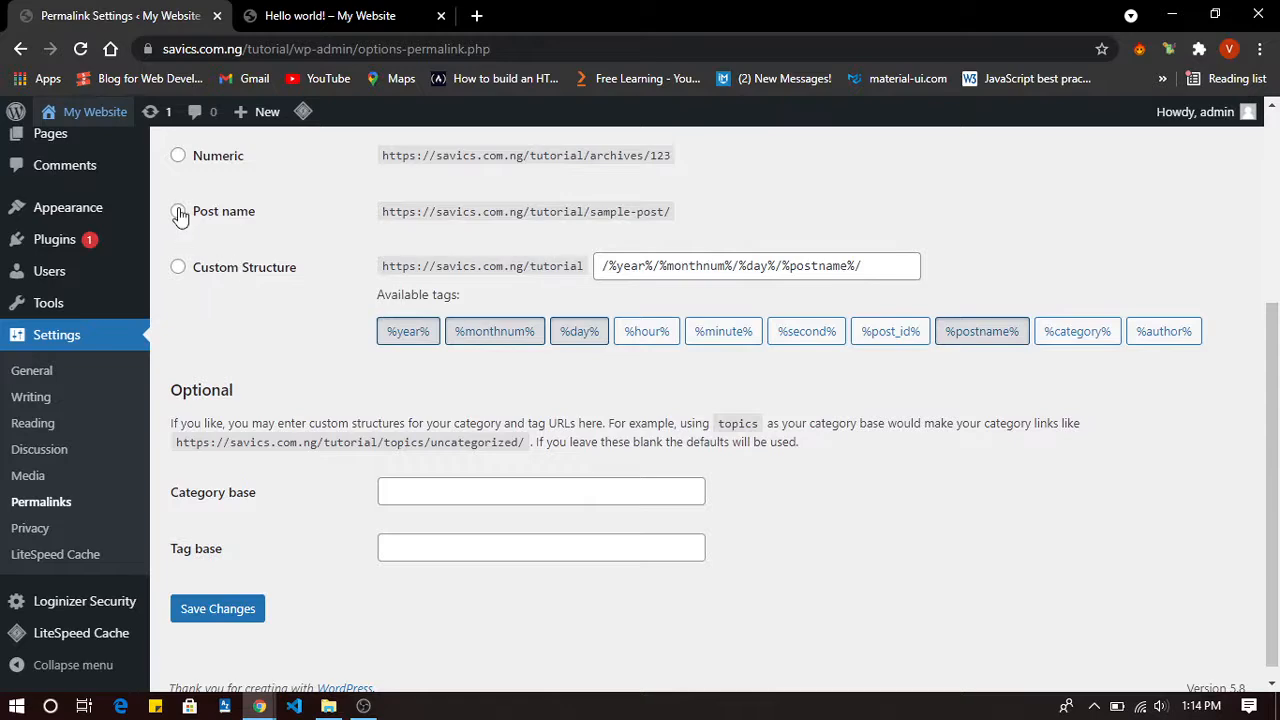
pyautogui.click(178, 212)
pyautogui.scroll(2, 178, 215)
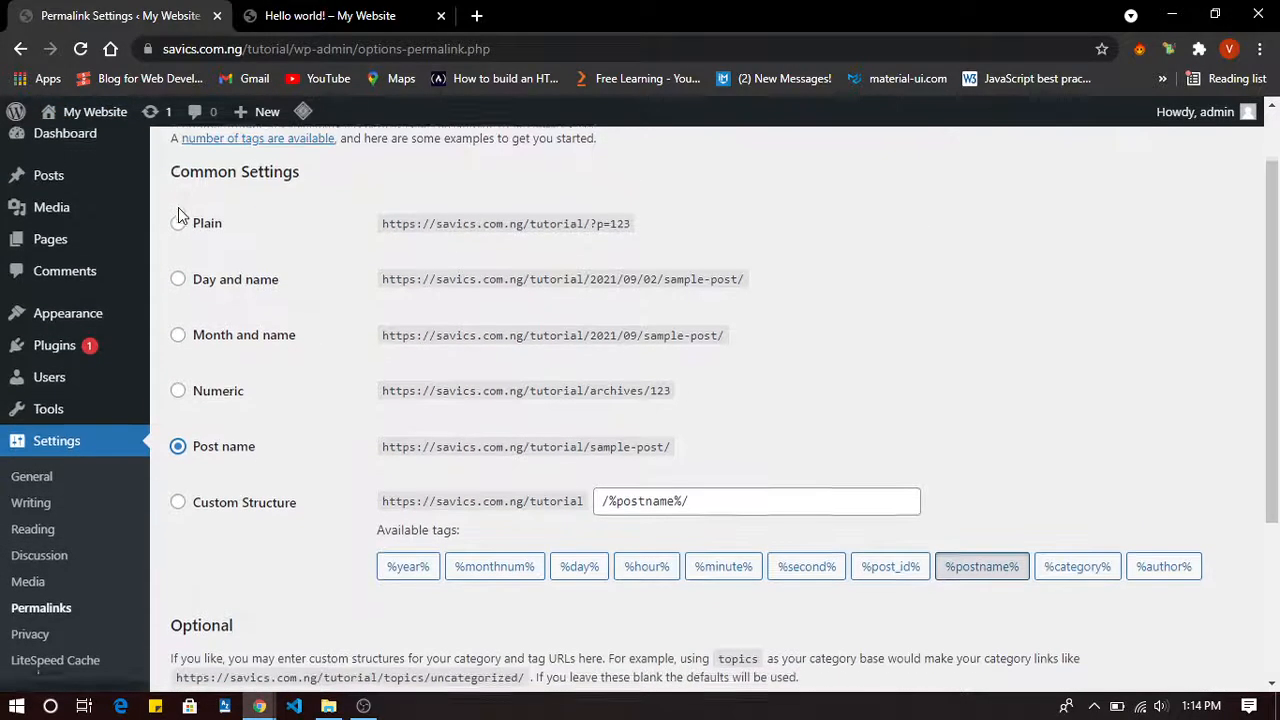
pyautogui.scroll(-3, 178, 215)
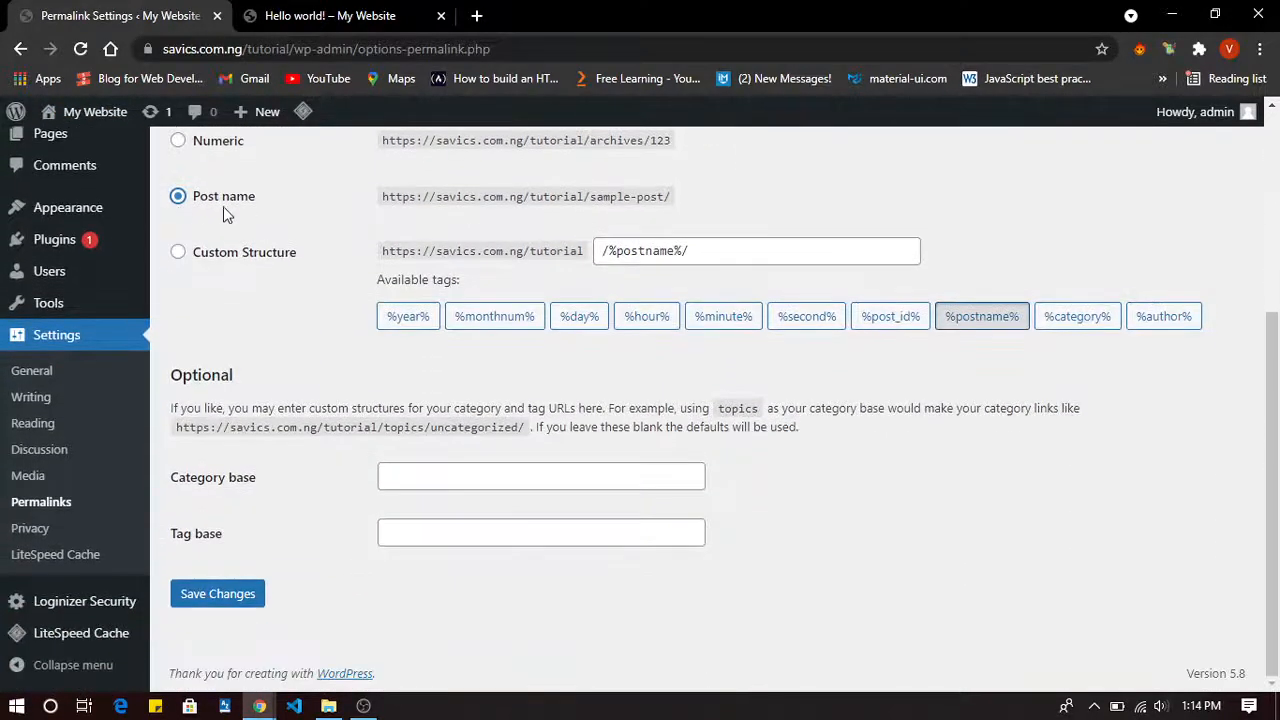
pyautogui.click(226, 602)
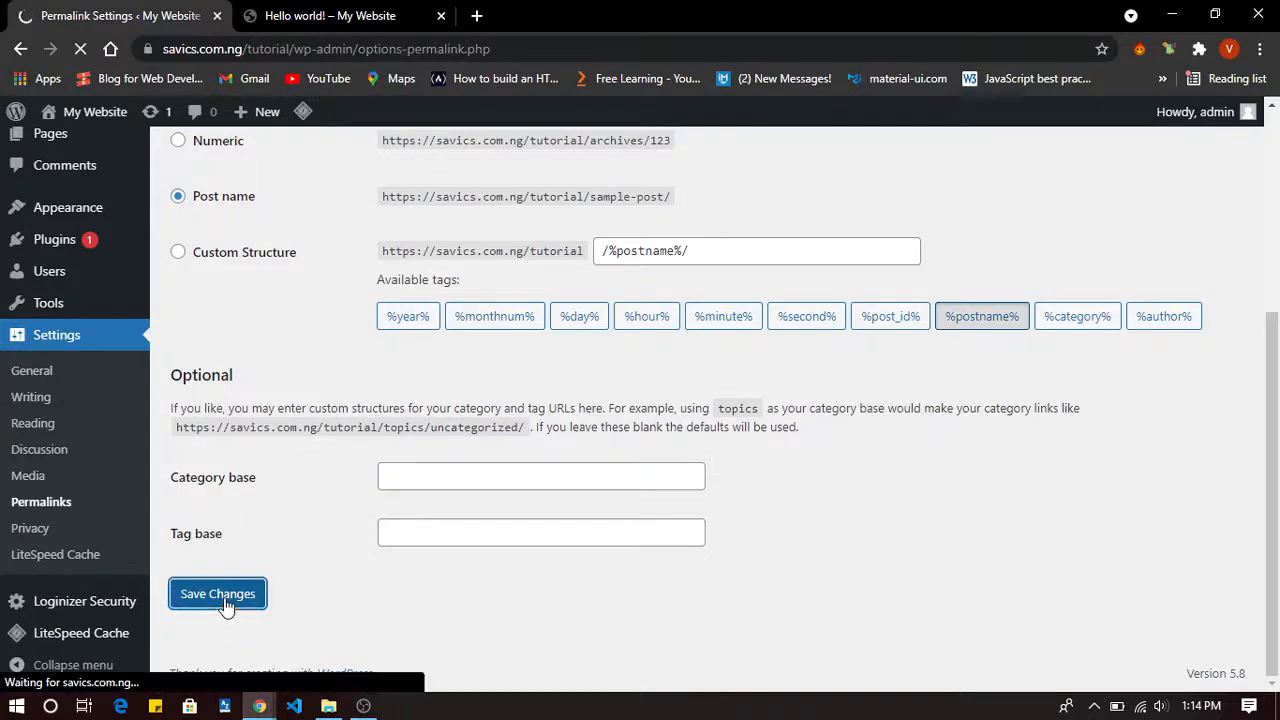
# Reopen Hello world from the home page to confirm its /tutorial/hello-world/ address.
pyautogui.click(360, 15)
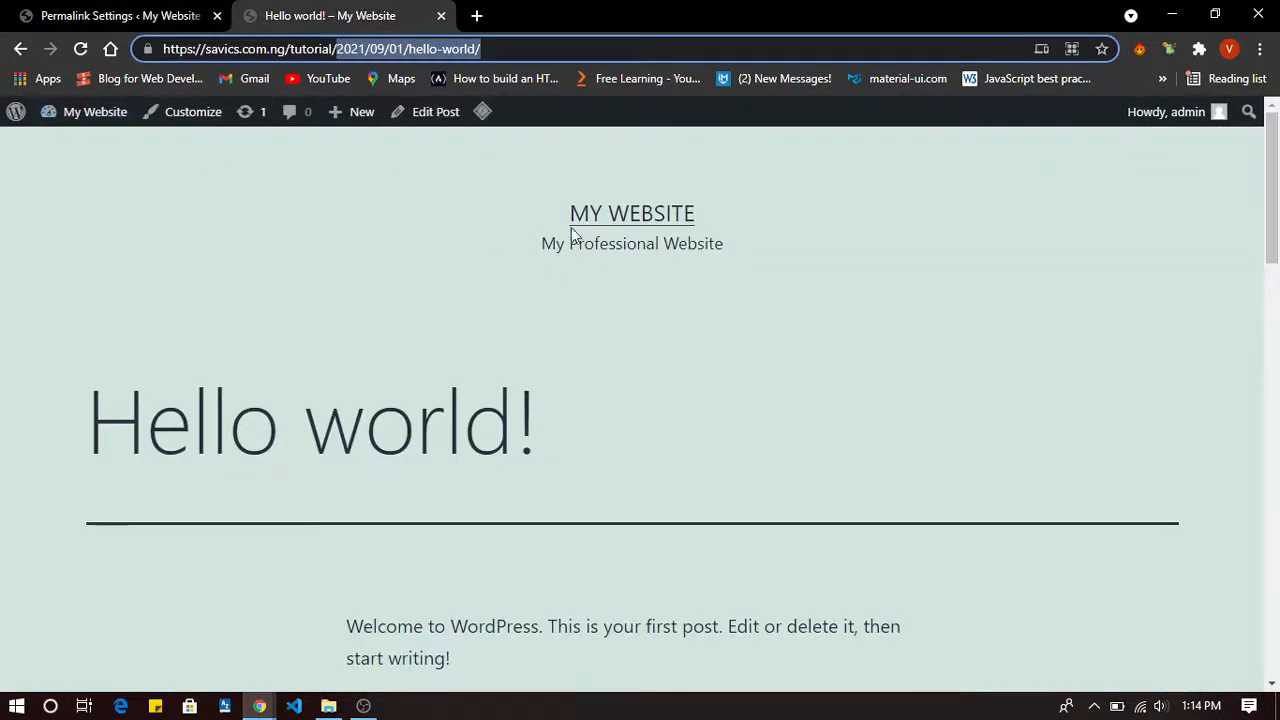
pyautogui.click(640, 214)
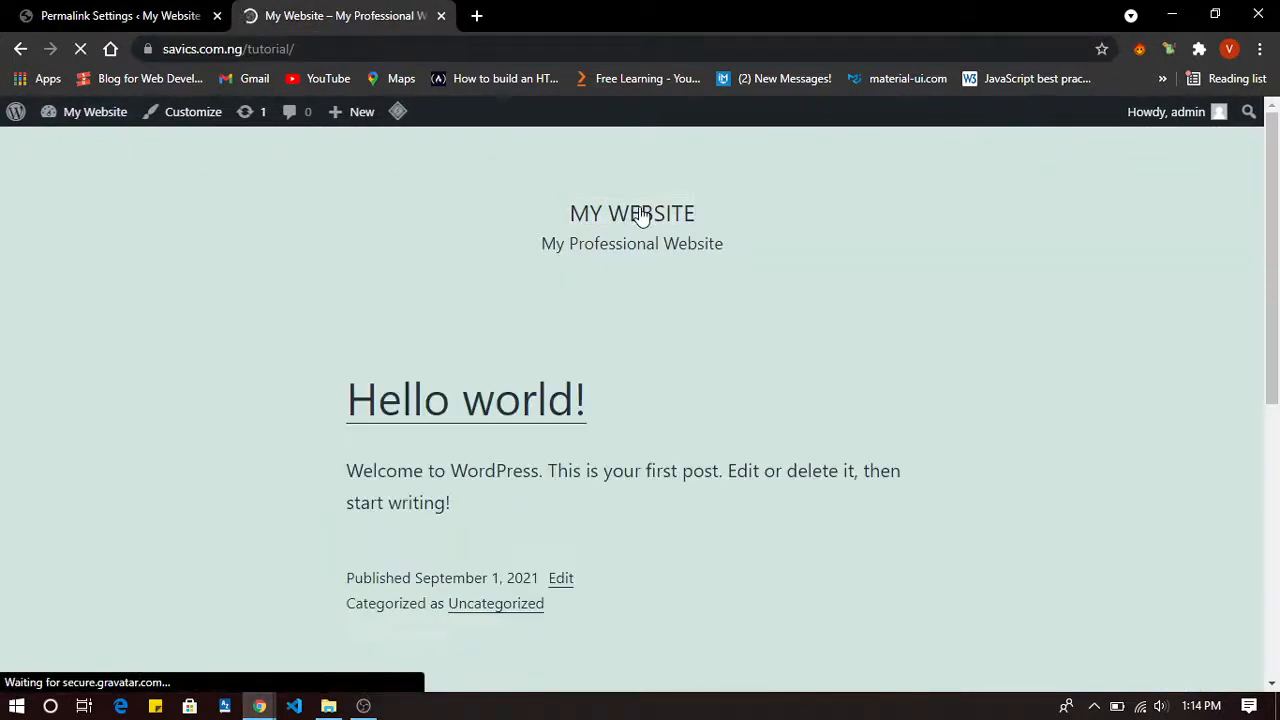
pyautogui.click(472, 426)
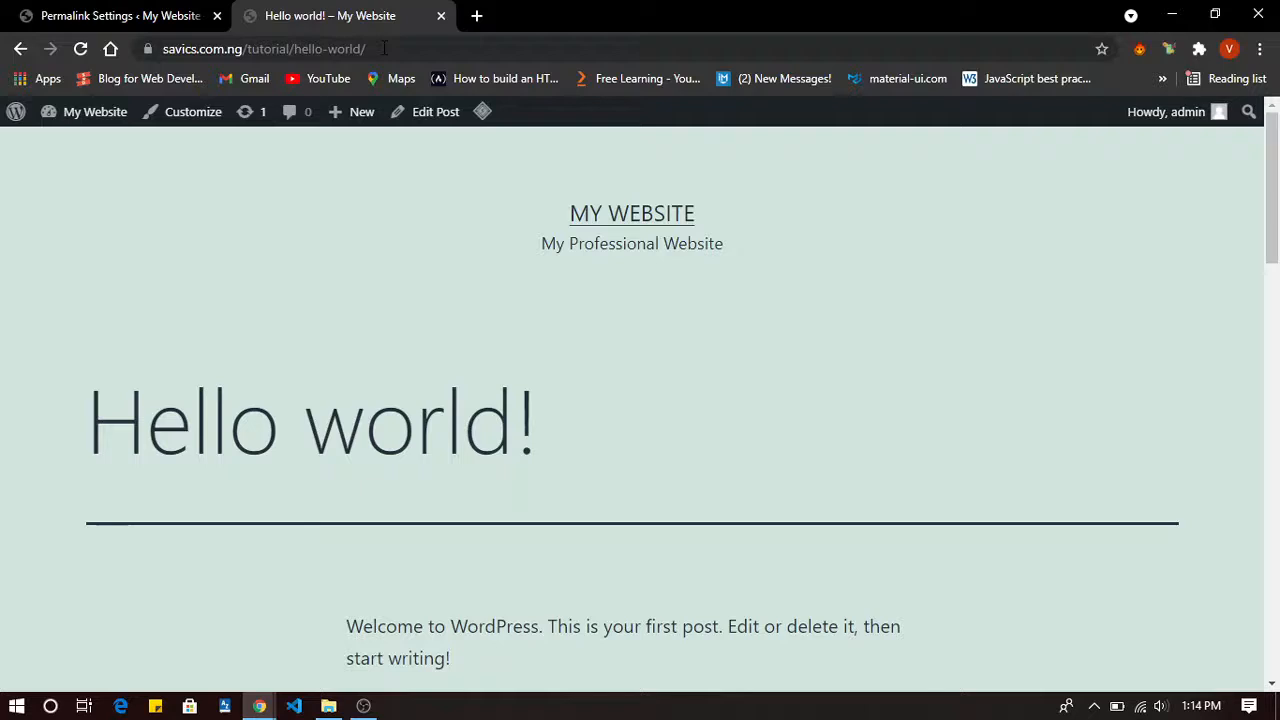
pyautogui.click(383, 48)
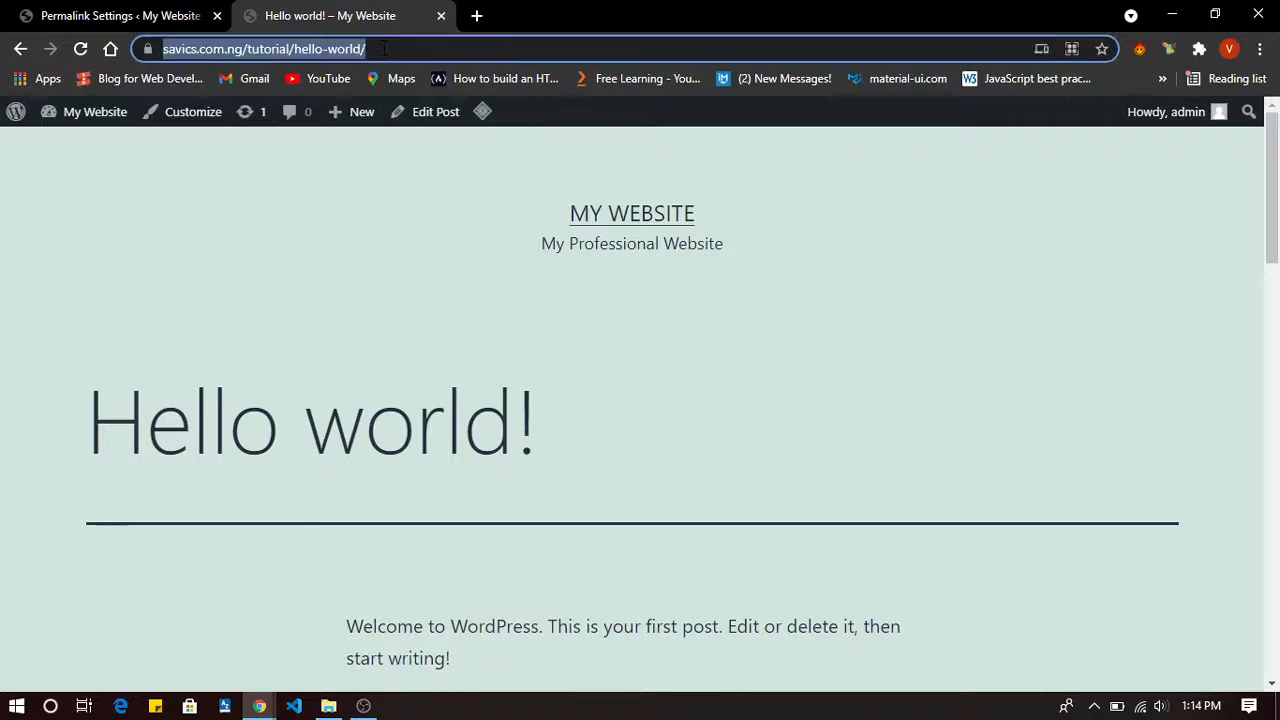
pyautogui.click(158, 9)
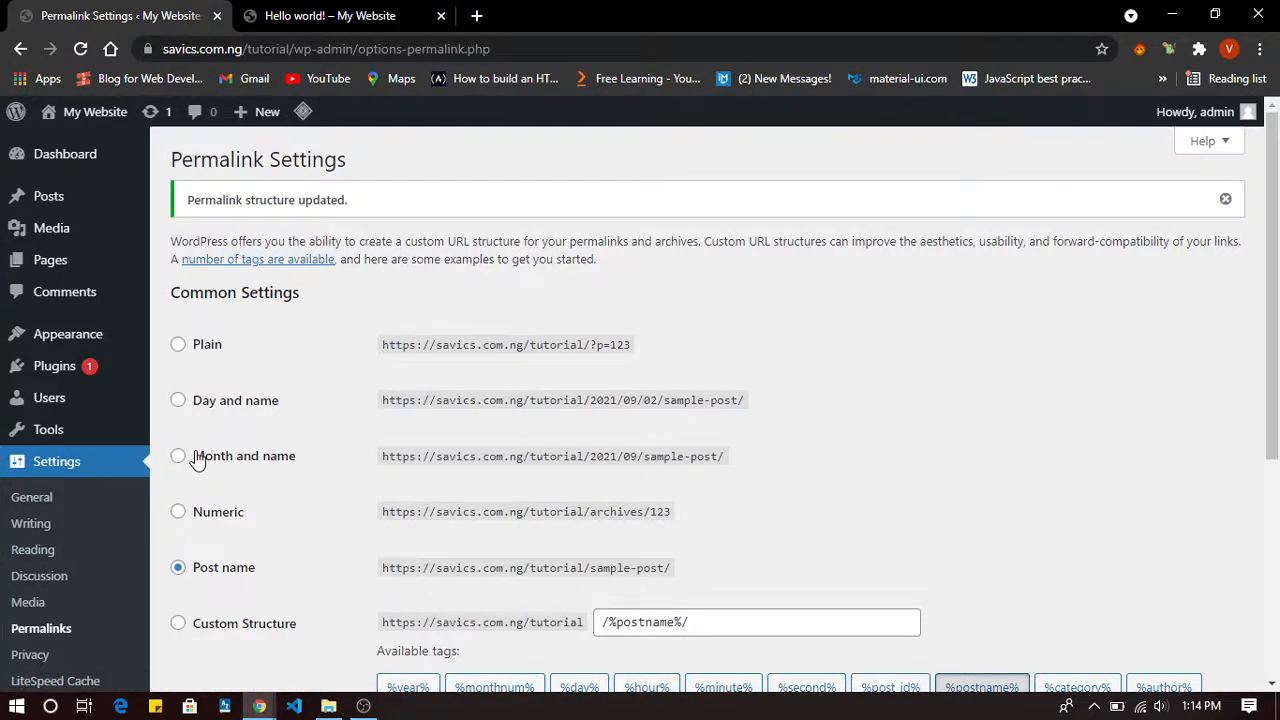
# In General Settings, change the Site Title to 'Crunches'.
pyautogui.click(33, 497)
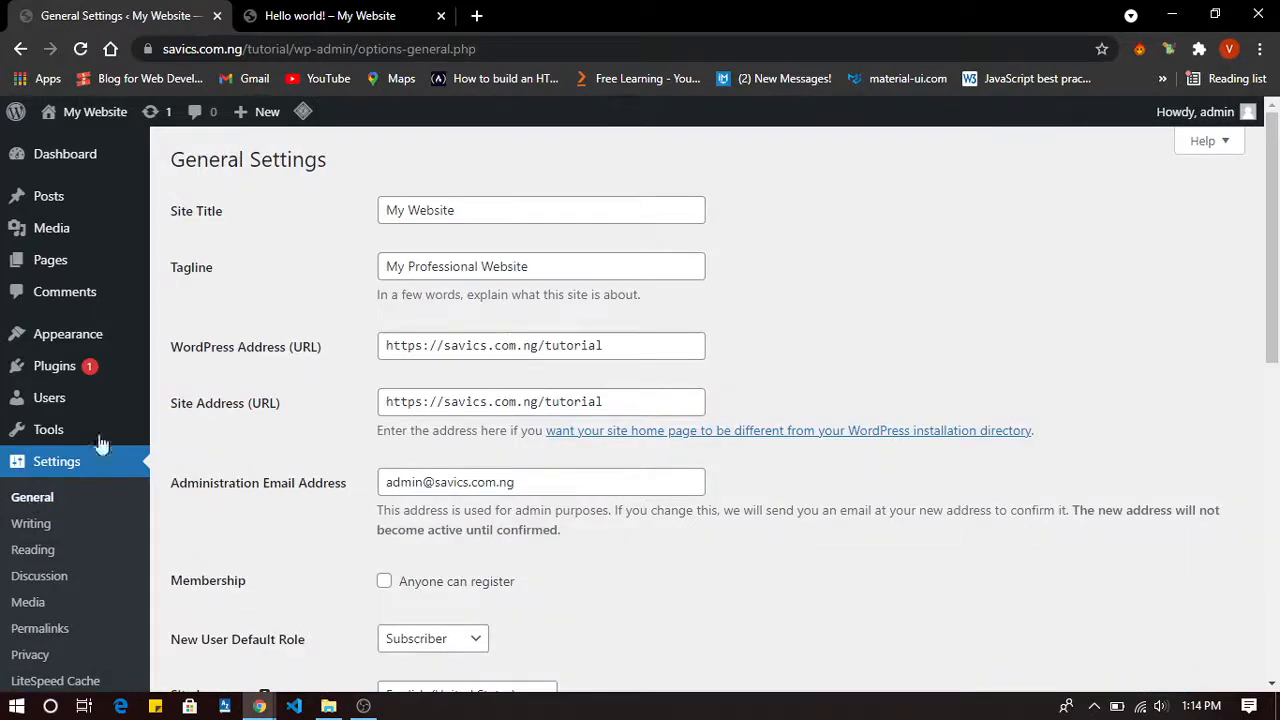
pyautogui.click(494, 218)
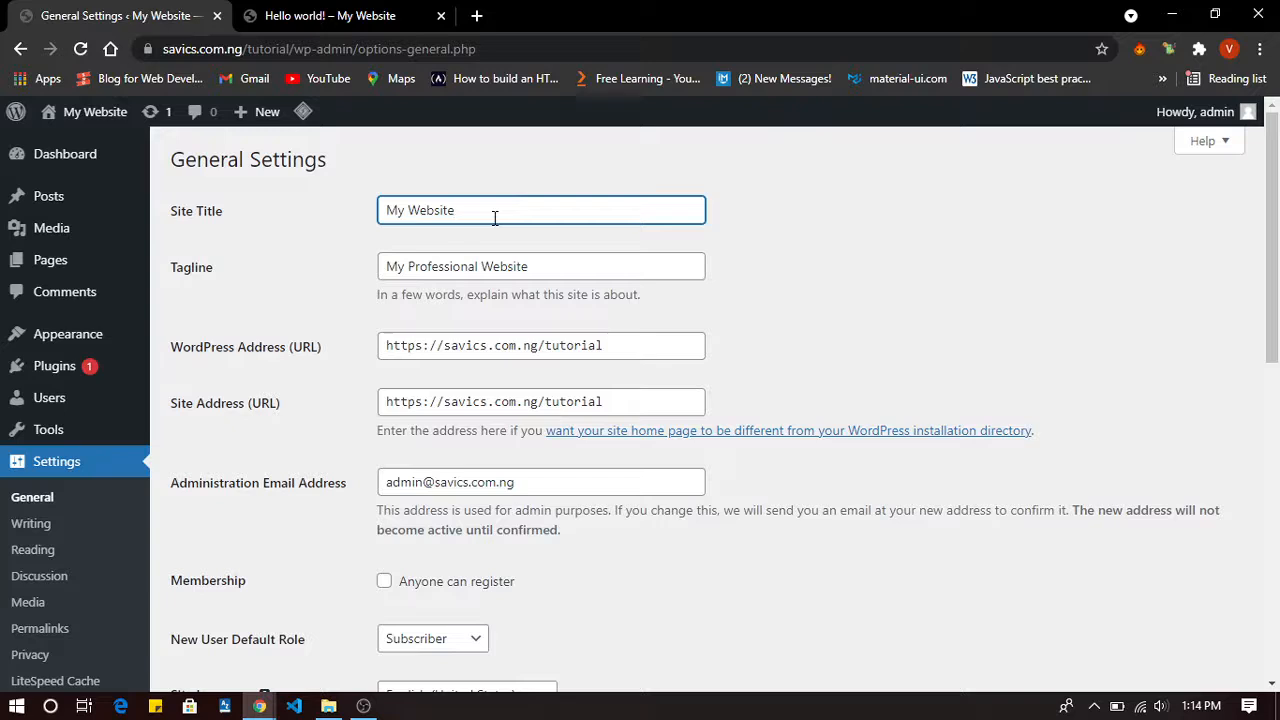
pyautogui.press('BackSpace')
pyautogui.press('BackSpace')
pyautogui.press('BackSpace')
pyautogui.press('BackSpace')
pyautogui.press('BackSpace')
pyautogui.press('BackSpace')
pyautogui.press('BackSpace')
pyautogui.press('BackSpace')
pyautogui.press('BackSpace')
pyautogui.press('BackSpace')
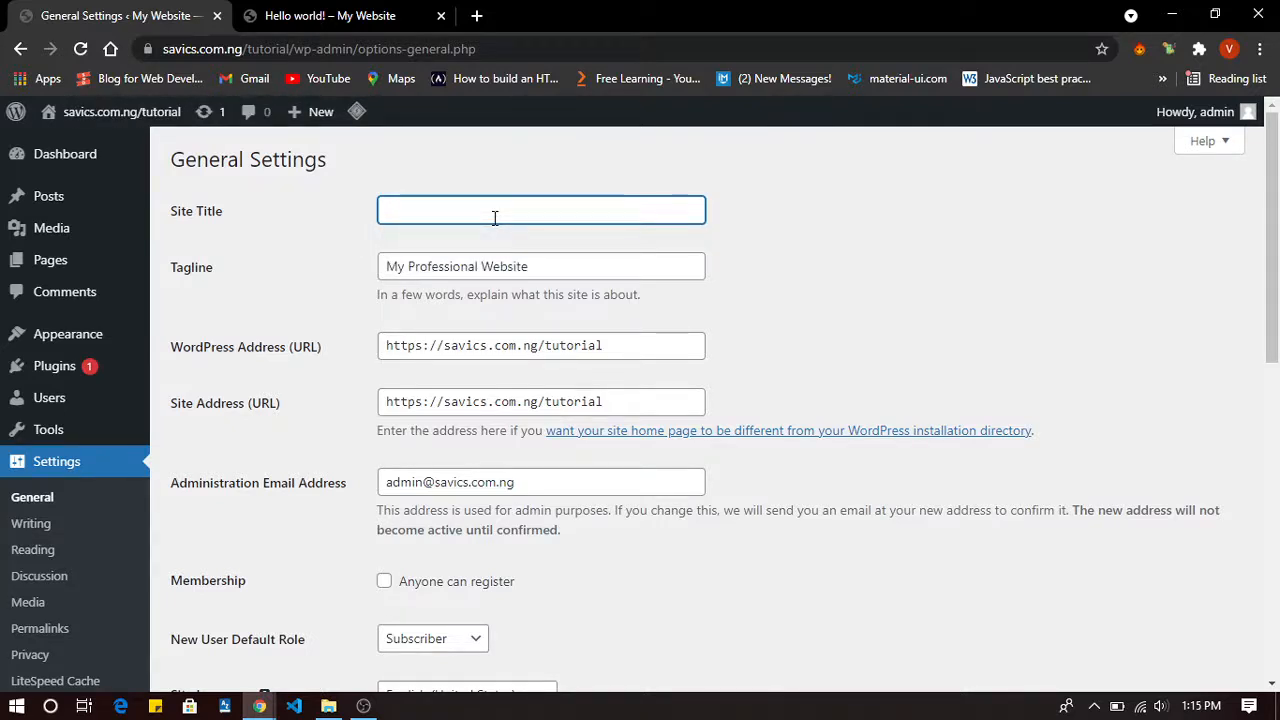
pyautogui.write('Crucbile')
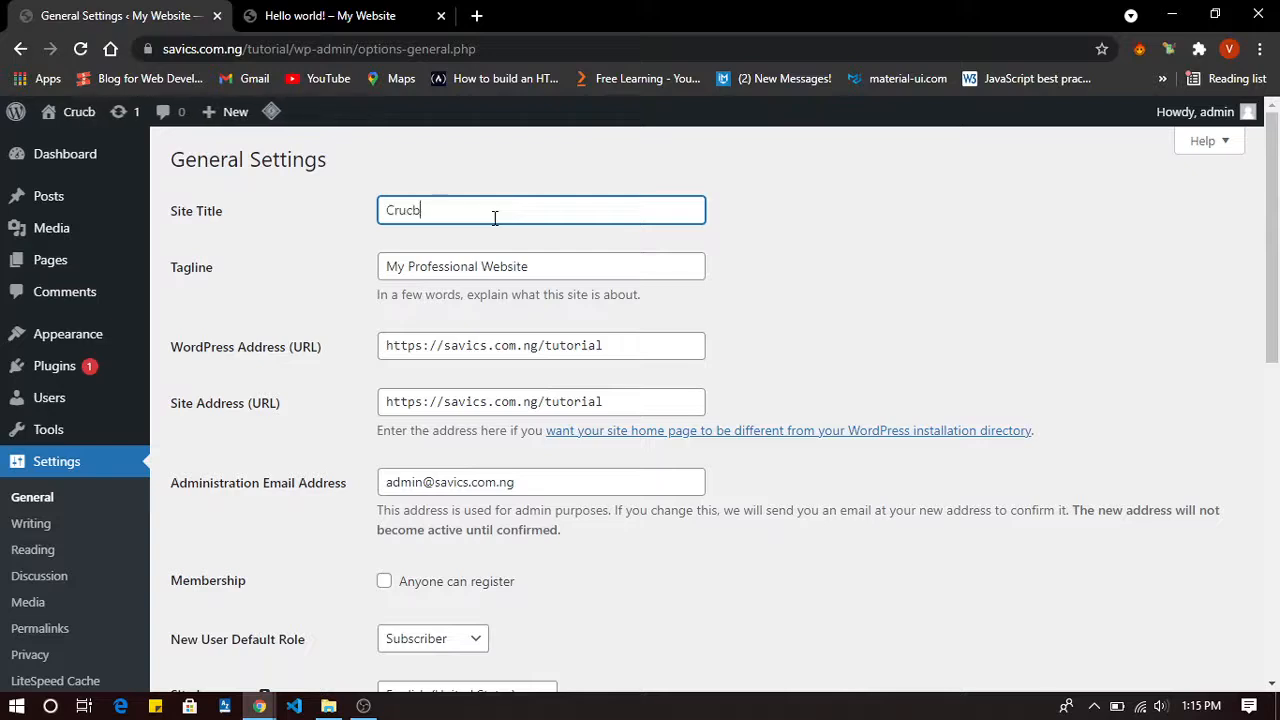
pyautogui.press('BackSpace')
pyautogui.press('BackSpace')
pyautogui.press('BackSpace')
pyautogui.press('BackSpace')
pyautogui.press('BackSpace')
pyautogui.press('BackSpace')
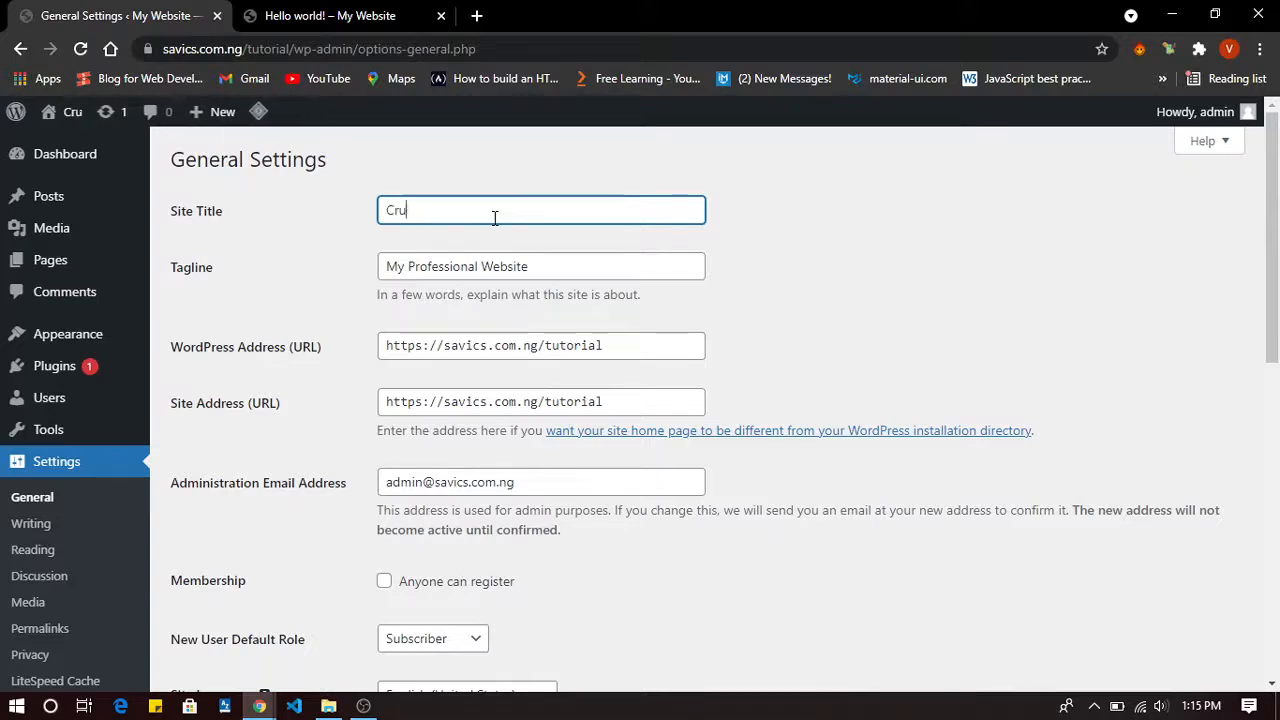
pyautogui.write('nches')
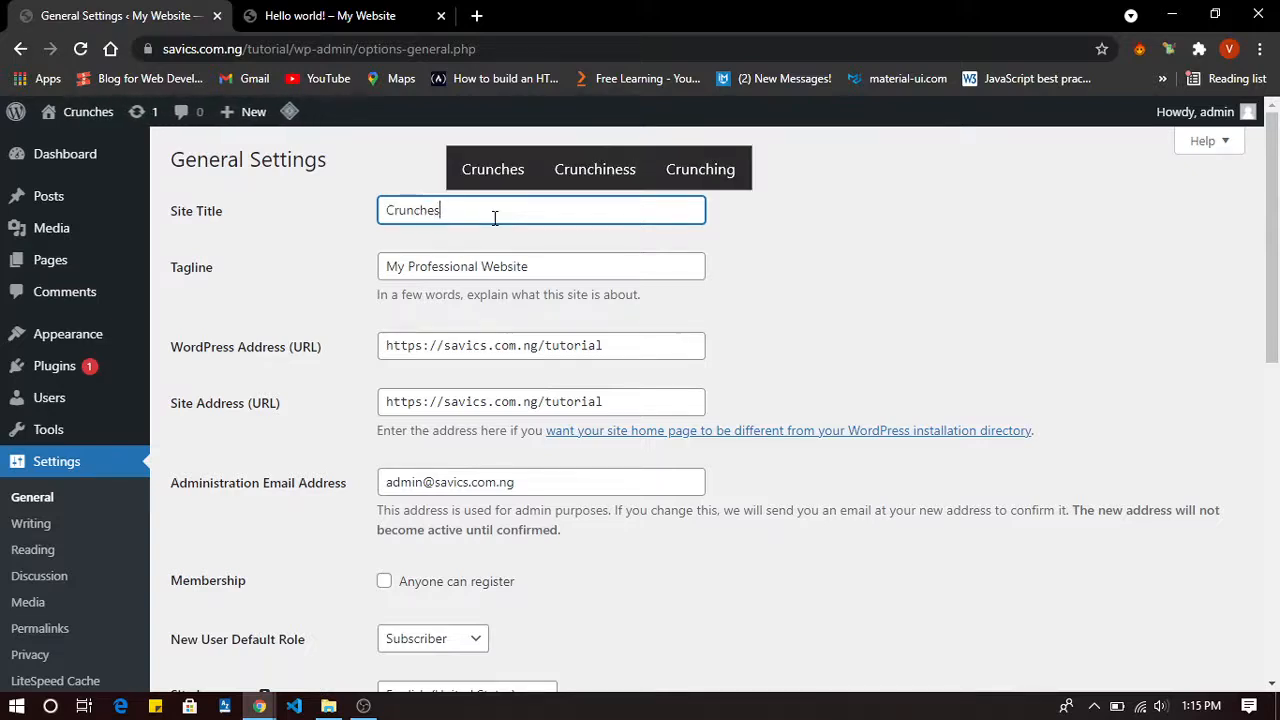
# Replace the tagline with 'The Best Fast Food in NIgeria'.
pyautogui.moveTo(576, 268); pyautogui.dragTo(381, 268)
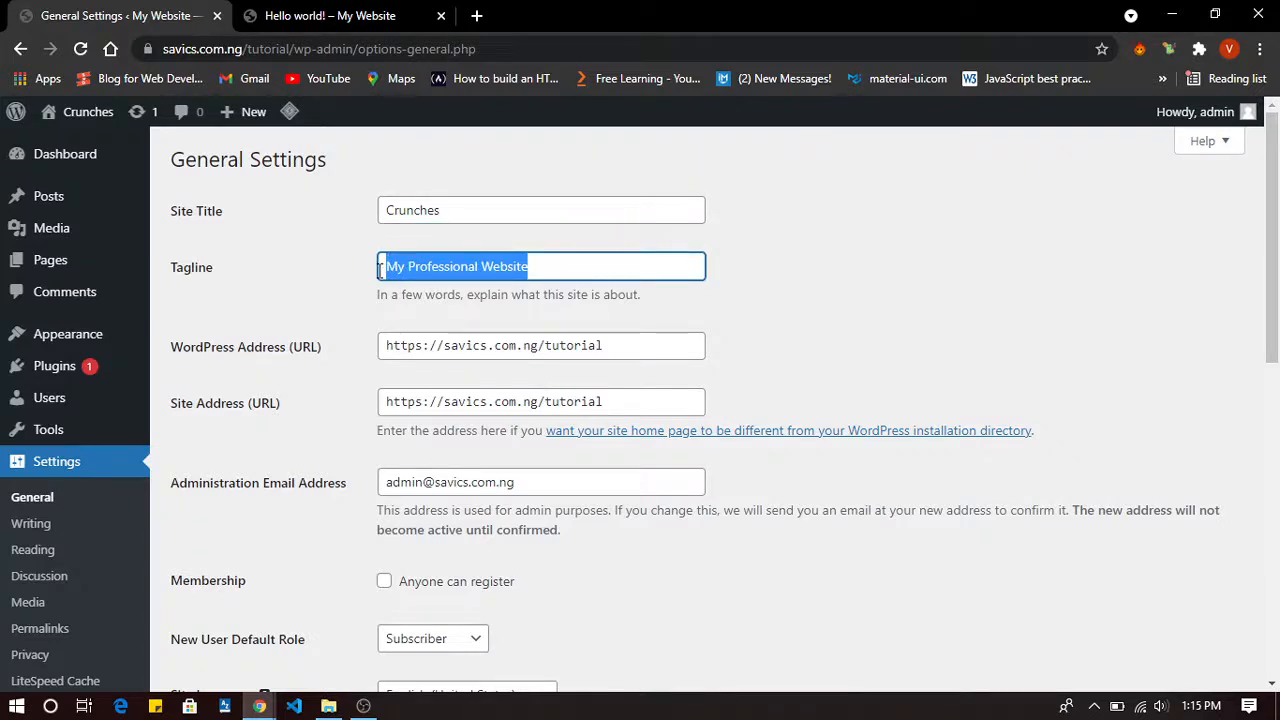
pyautogui.write('The Best ')
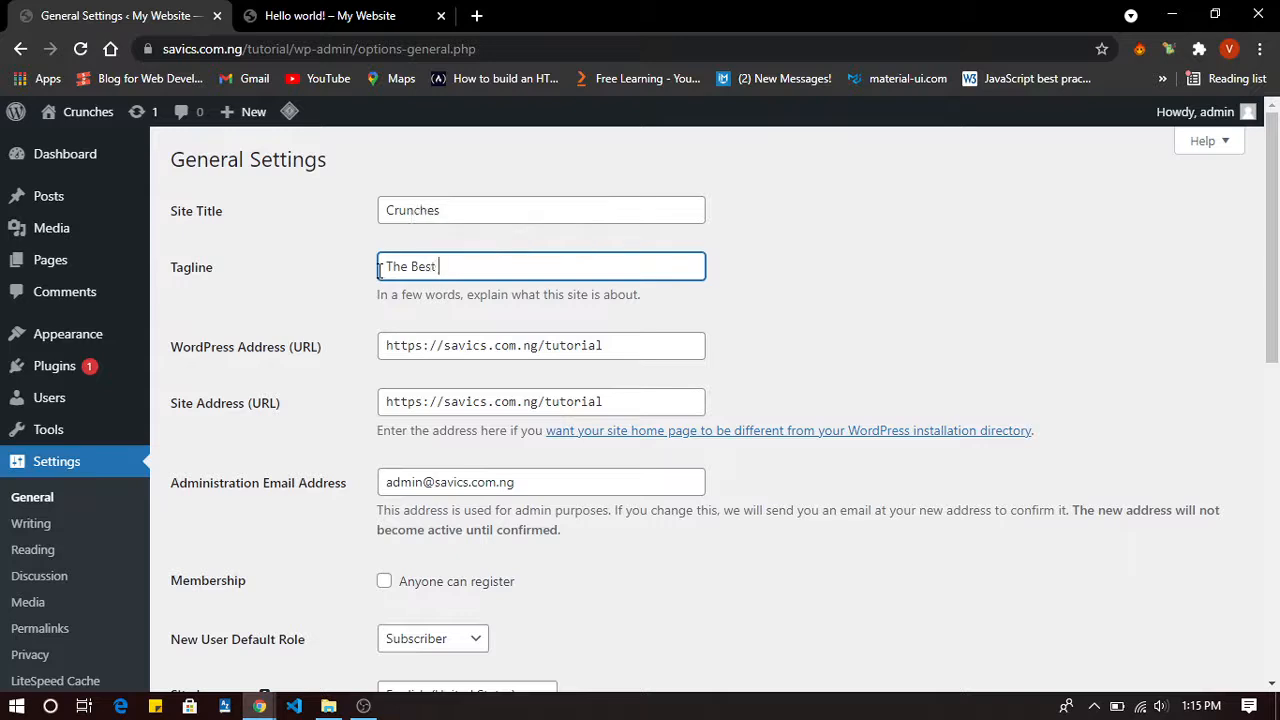
pyautogui.write('FAst')
pyautogui.press('BackSpace')
pyautogui.write('ast F')
pyautogui.write('ood')
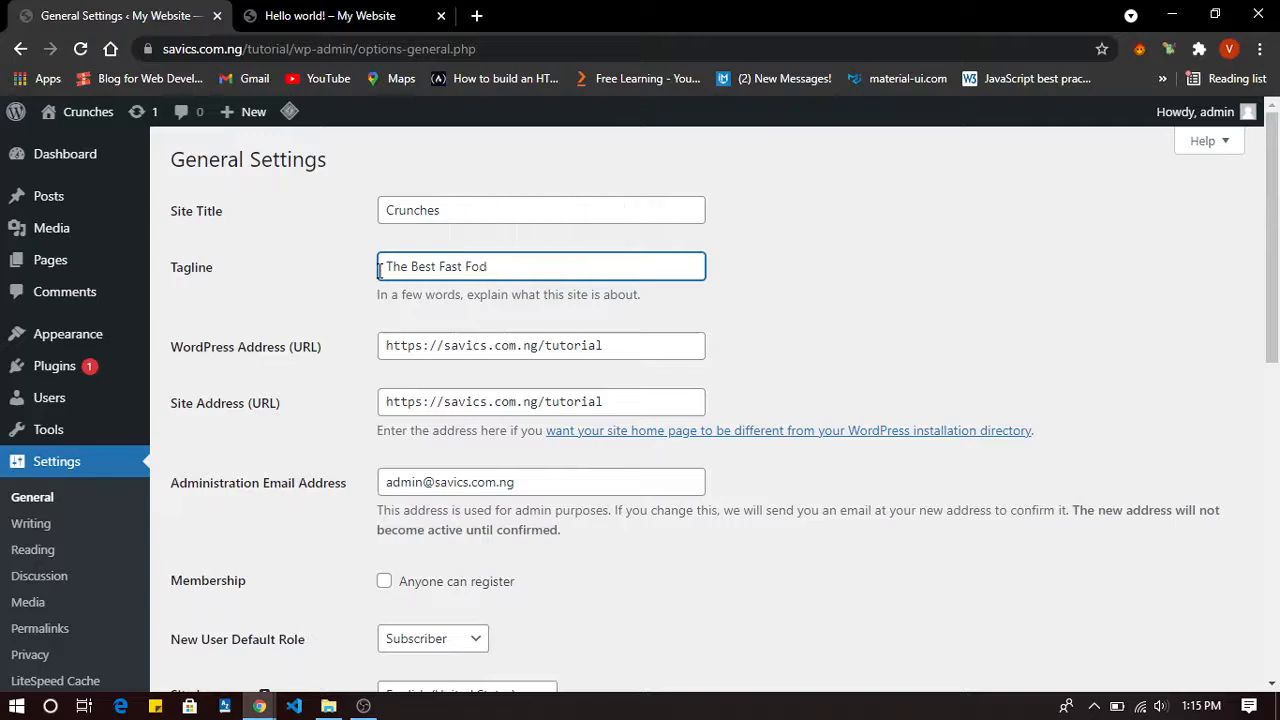
pyautogui.press('BackSpace')
pyautogui.write('od in NIgeria')
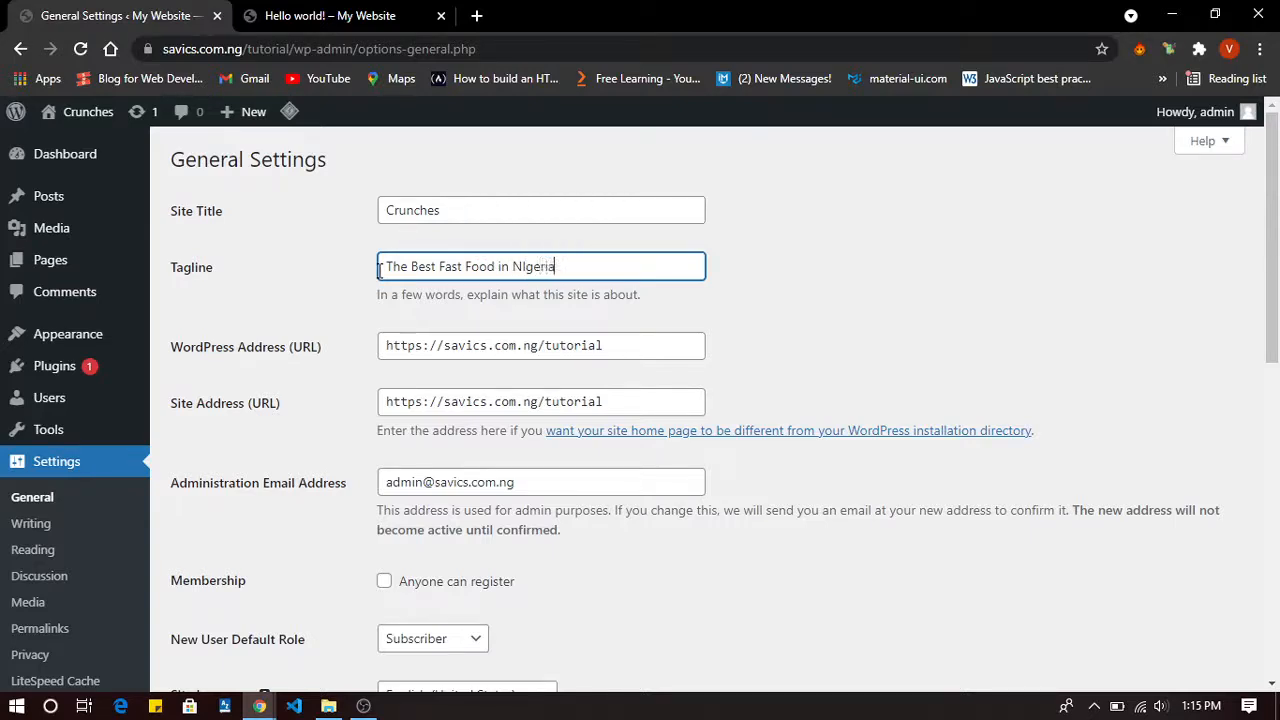
# Save General Settings with title 'Crunches' and tagline 'The Best Fast Food in NIgeria'.
pyautogui.click(857, 345)
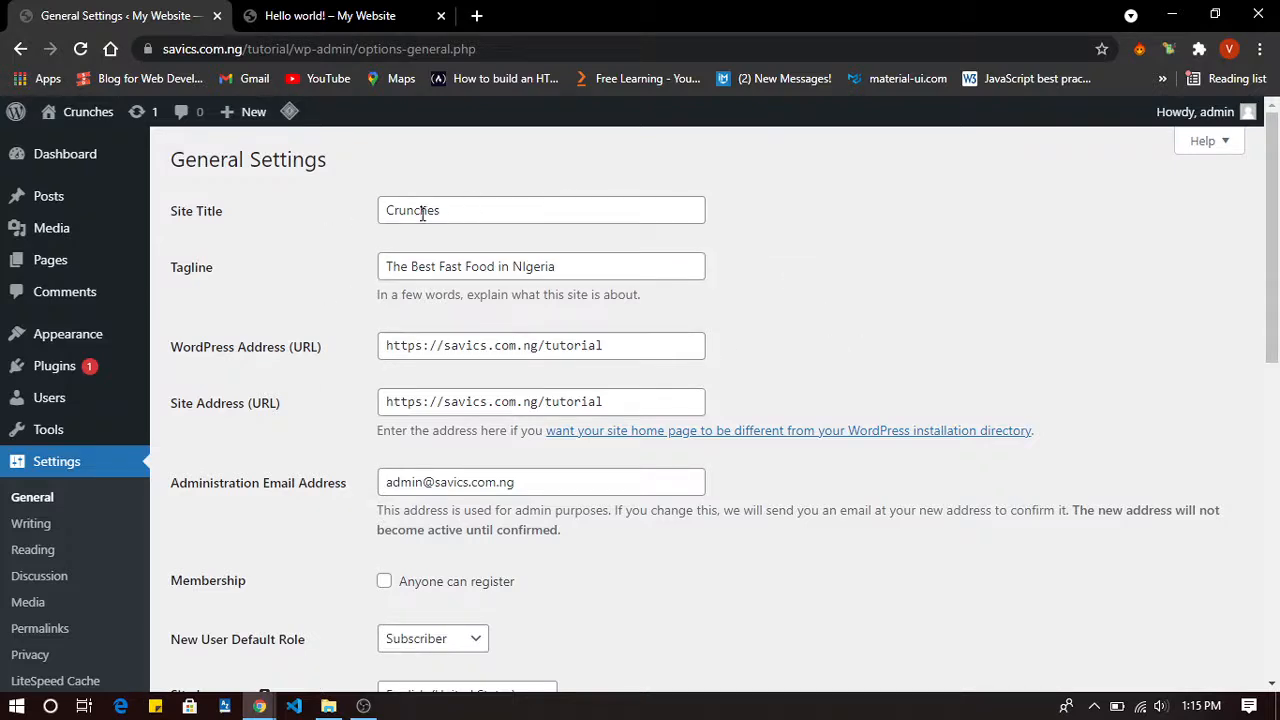
pyautogui.scroll(-2, 398, 255)
pyautogui.scroll(2, 398, 252)
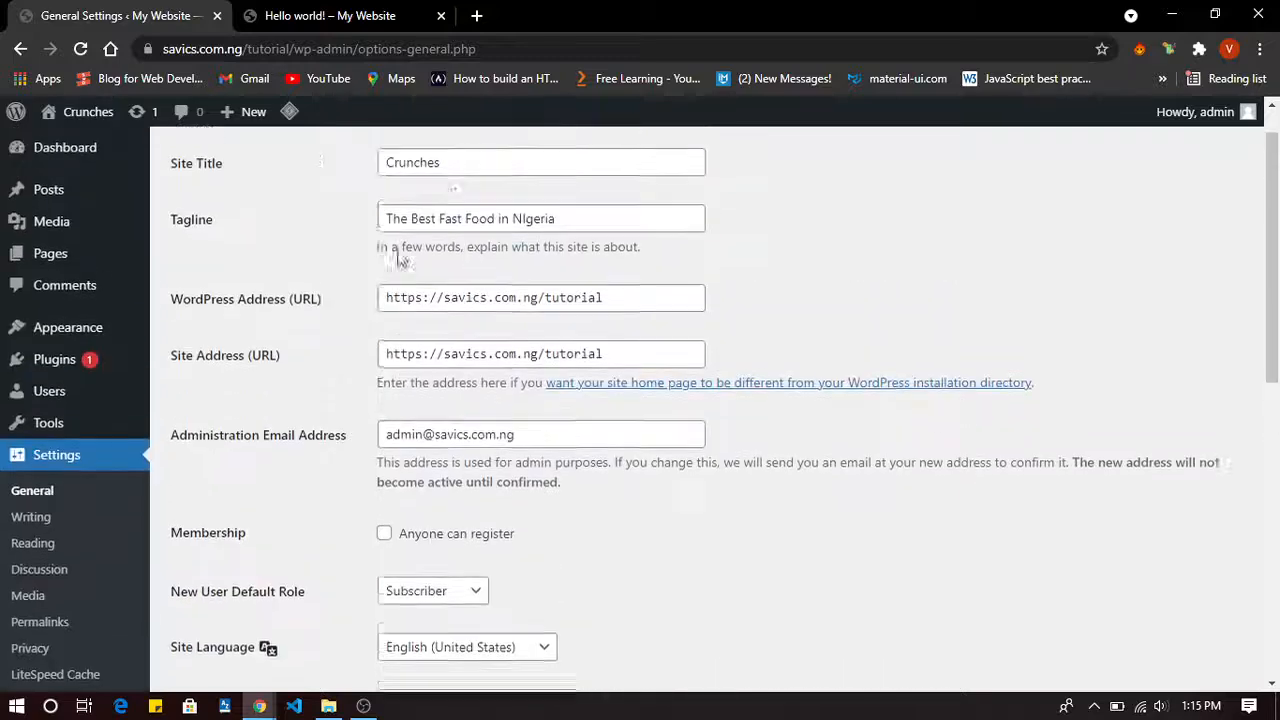
pyautogui.scroll(-3, 399, 254)
pyautogui.scroll(-5, 399, 254)
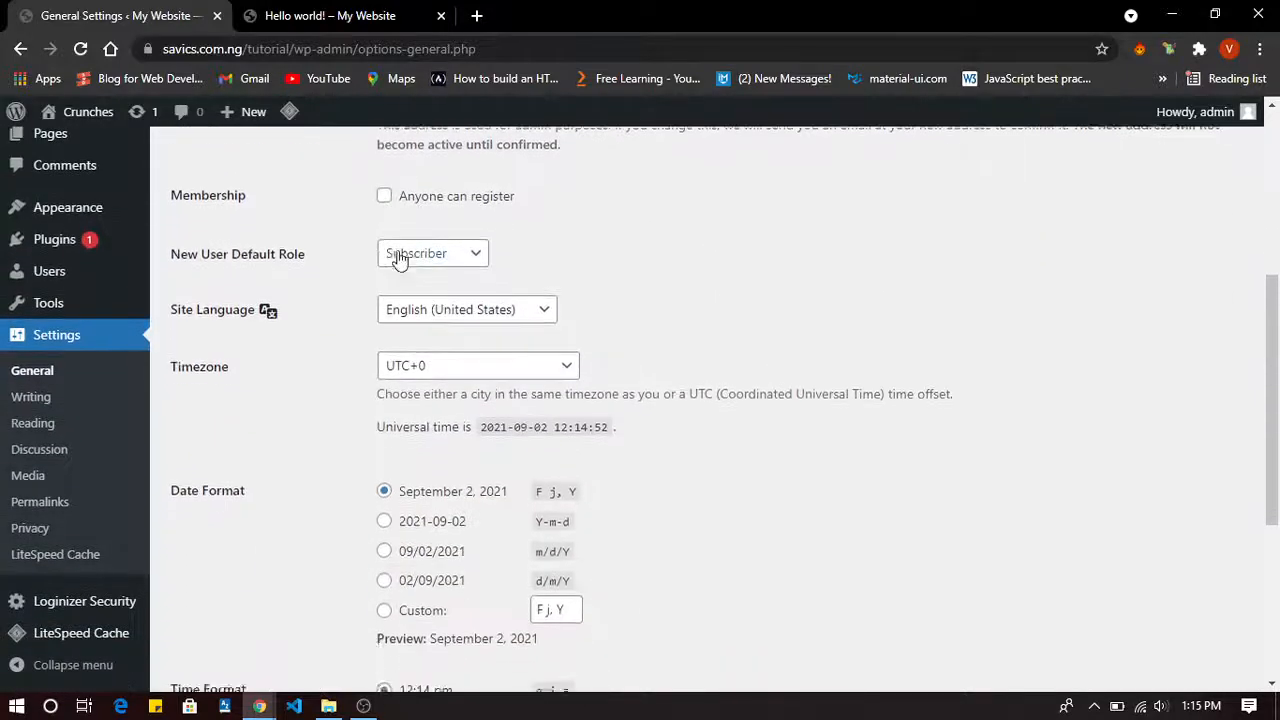
pyautogui.scroll(1, 400, 258)
pyautogui.scroll(-1, 400, 258)
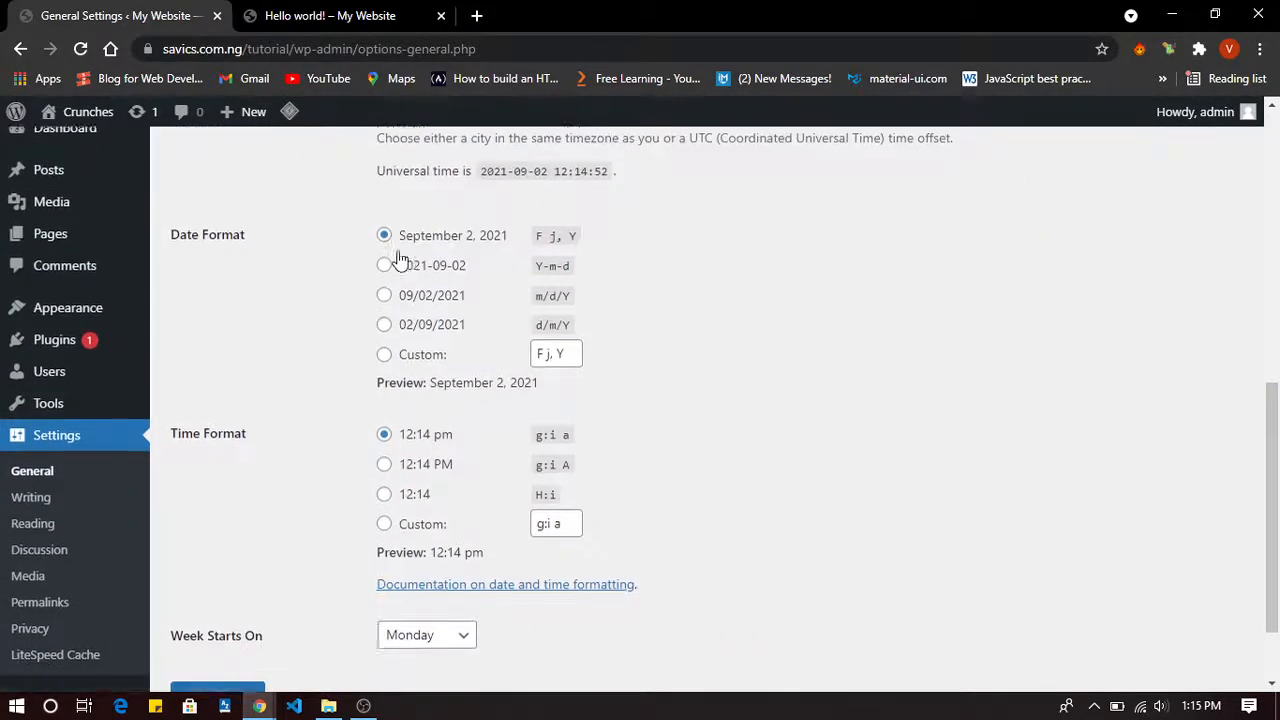
pyautogui.scroll(-1, 400, 258)
pyautogui.scroll(4, 400, 258)
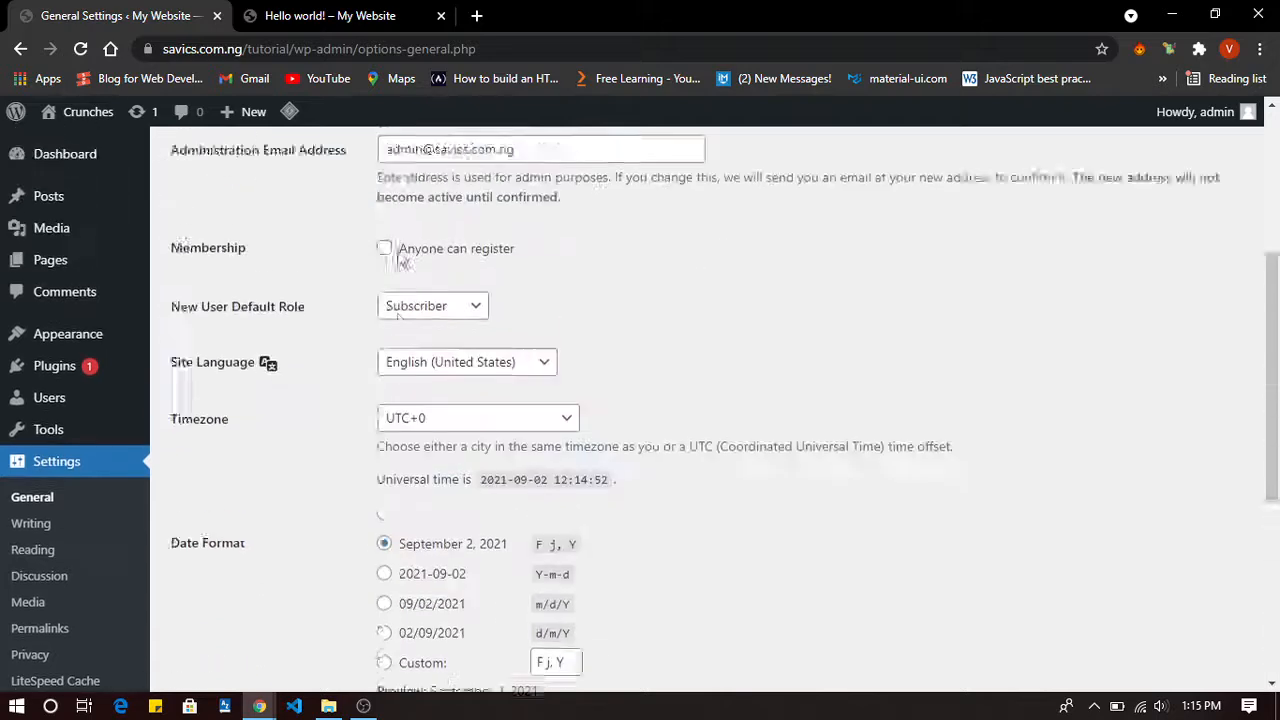
pyautogui.scroll(2, 398, 252)
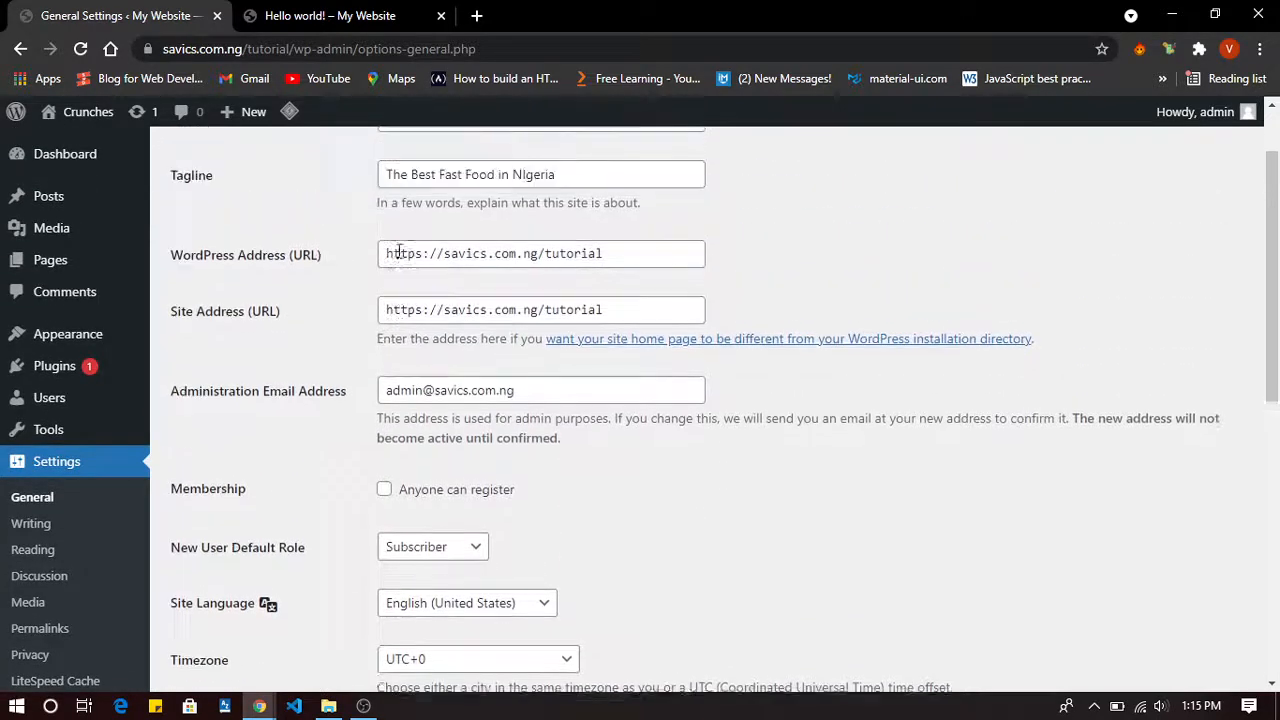
pyautogui.scroll(1, 397, 257)
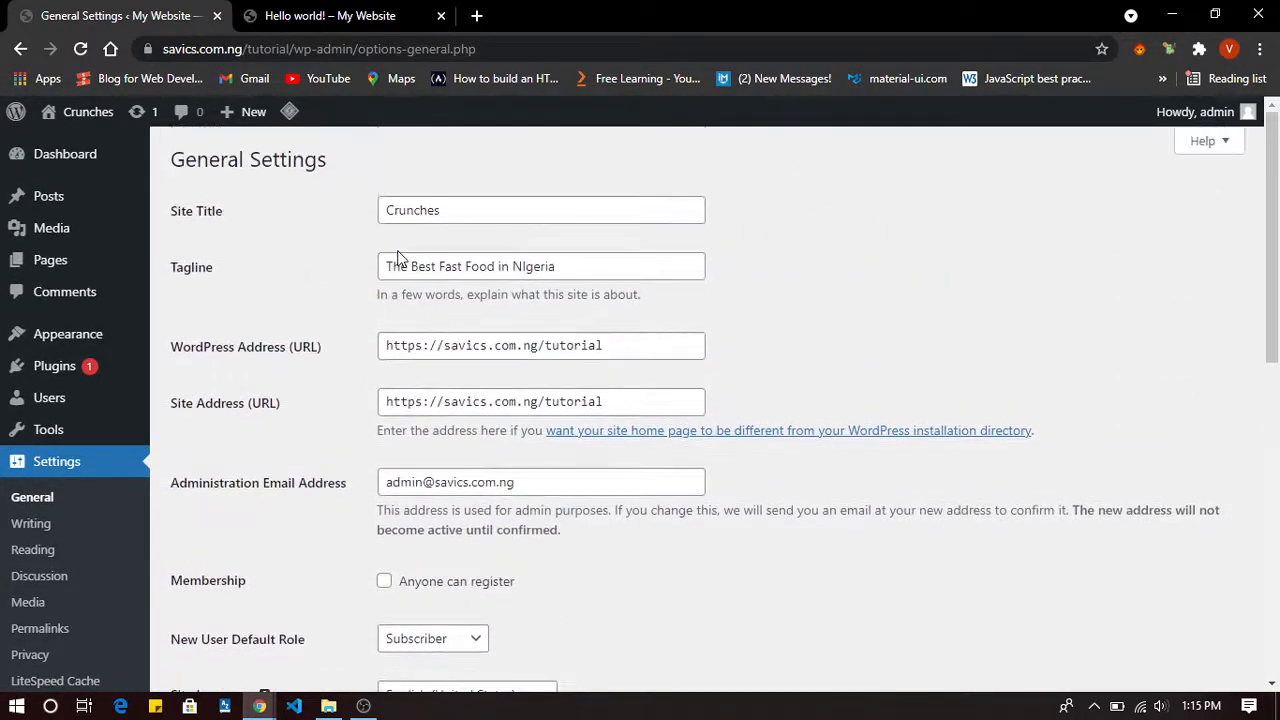
pyautogui.scroll(-10, 397, 257)
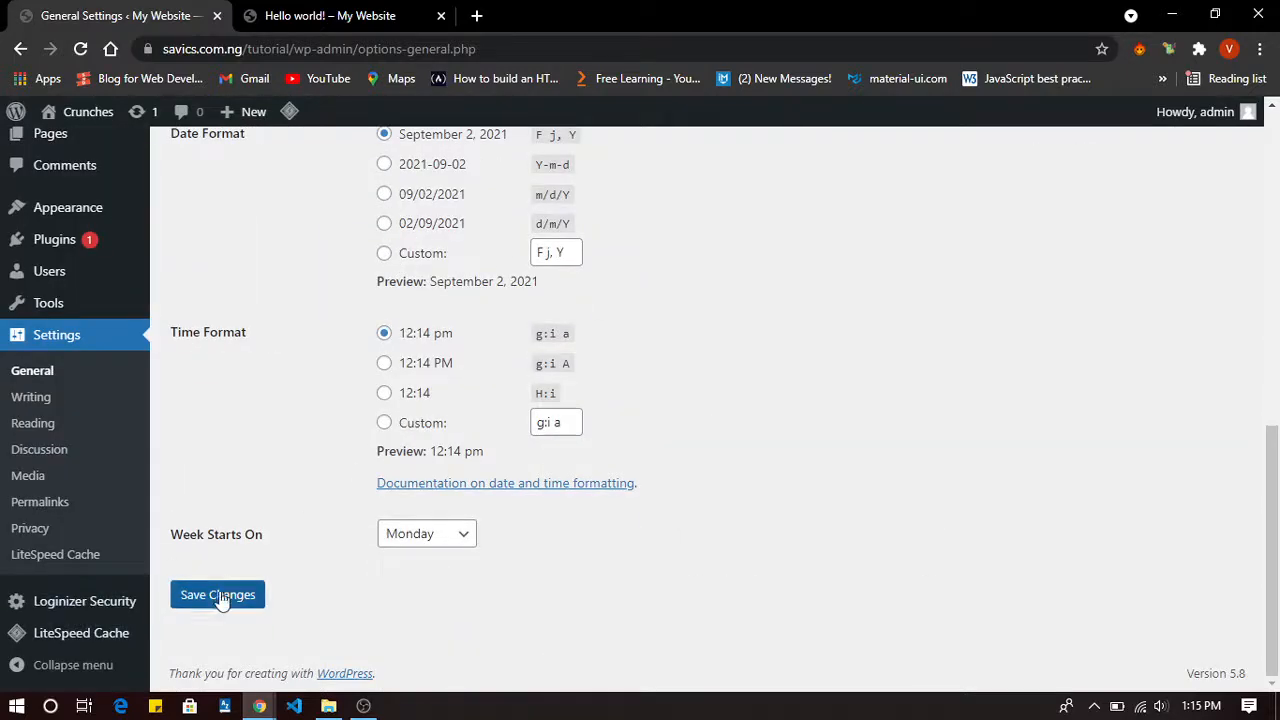
pyautogui.click(228, 597)
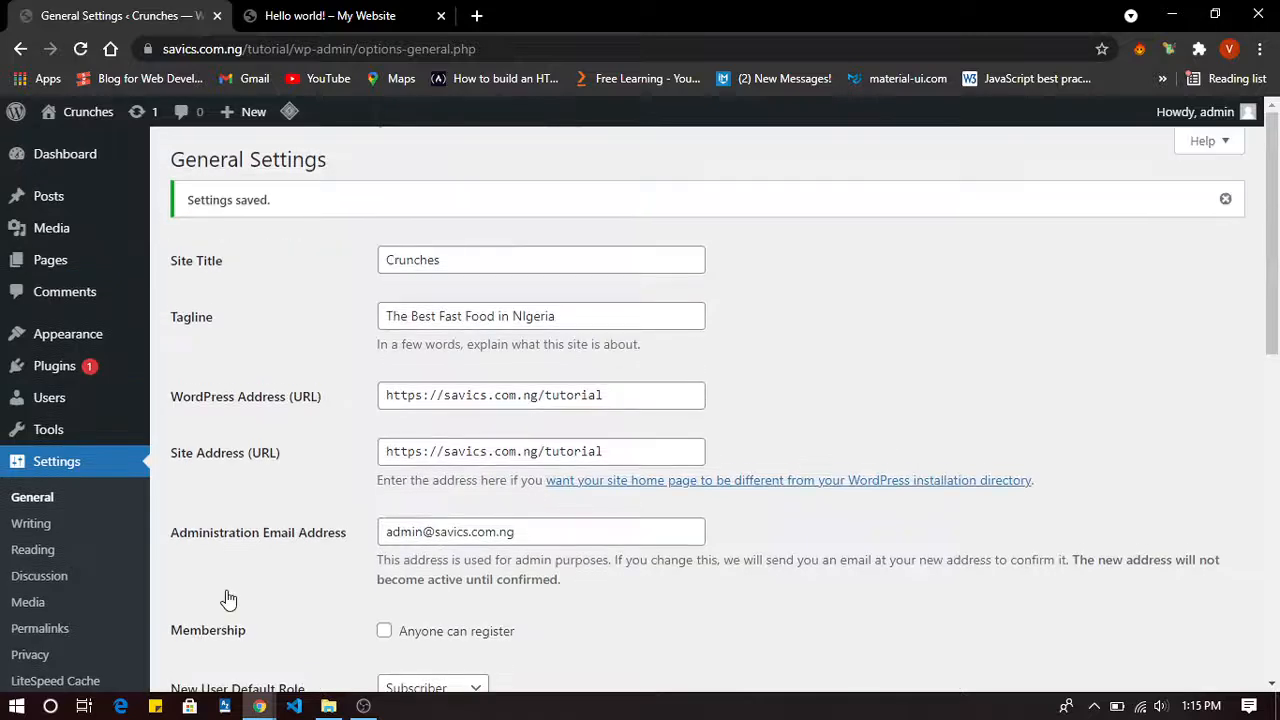
# Insert the missing 'i' so the Site Title reads 'Crunchies', then save.
pyautogui.click(433, 258)
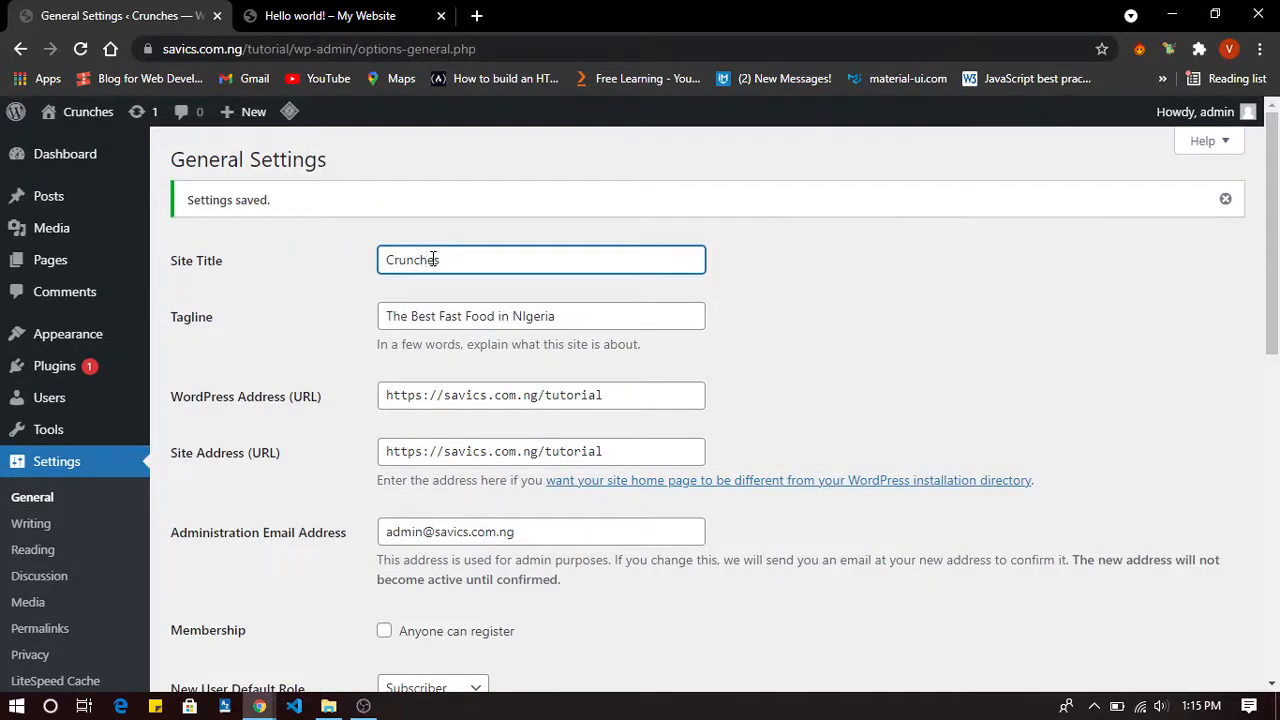
pyautogui.write('i')
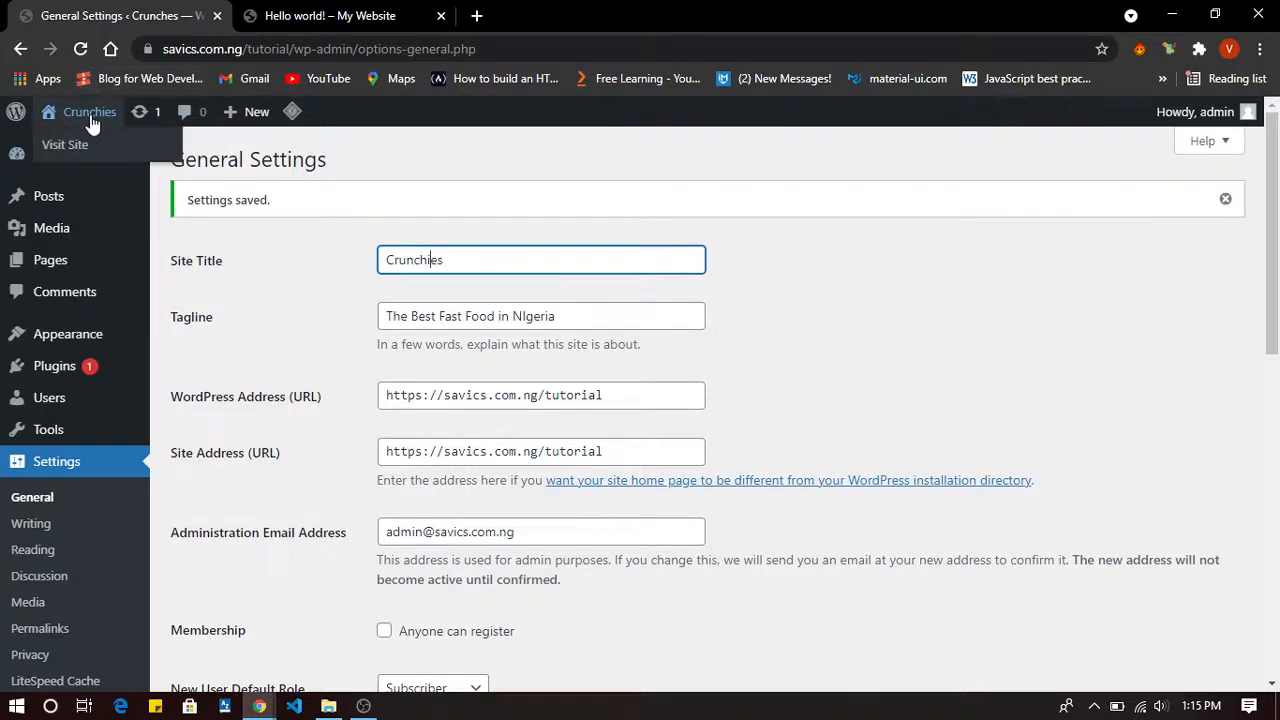
pyautogui.scroll(-10, 271, 543)
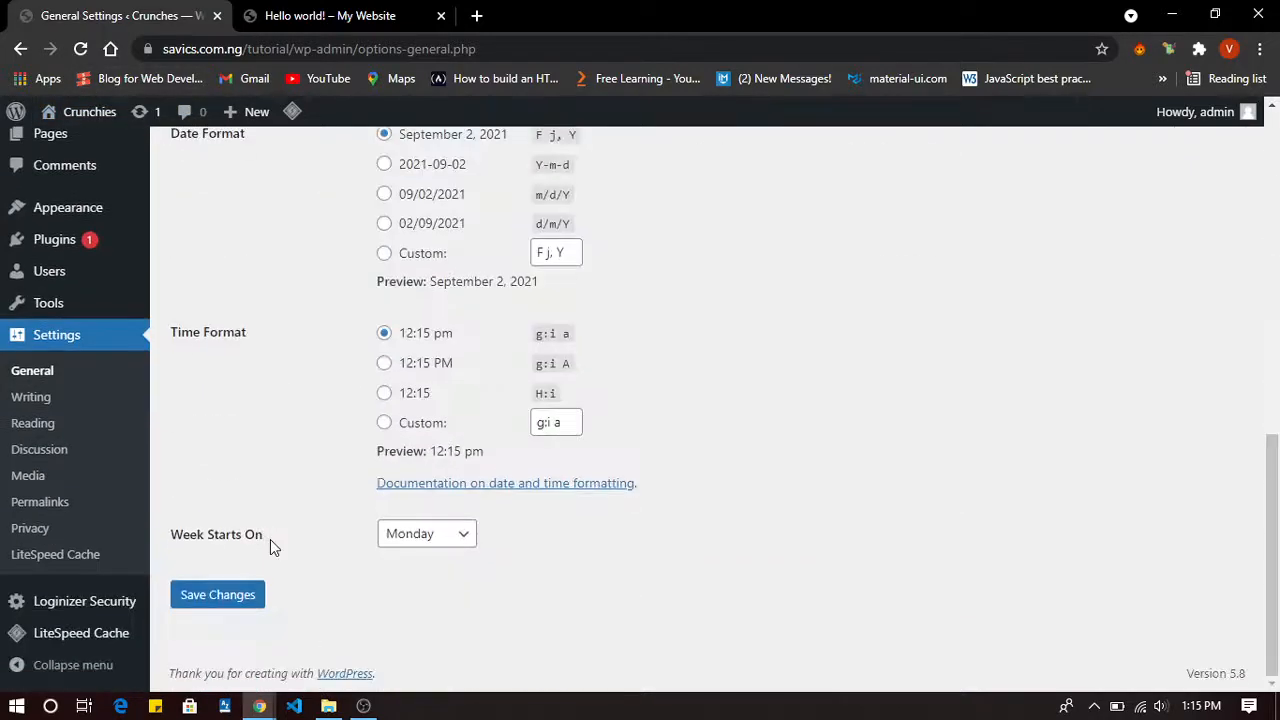
pyautogui.click(214, 600)
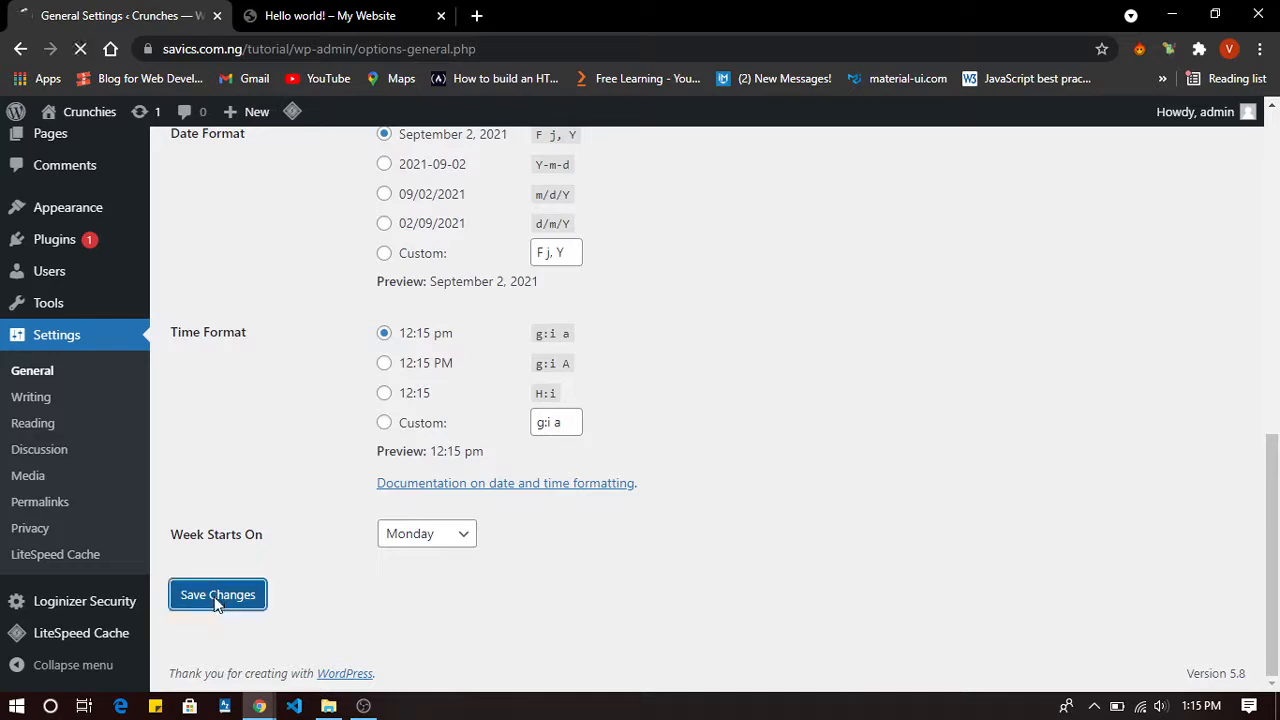
# Open the Crunchies front page in a new tab and close the old My Website tab.
pyautogui.rightClick(80, 112)
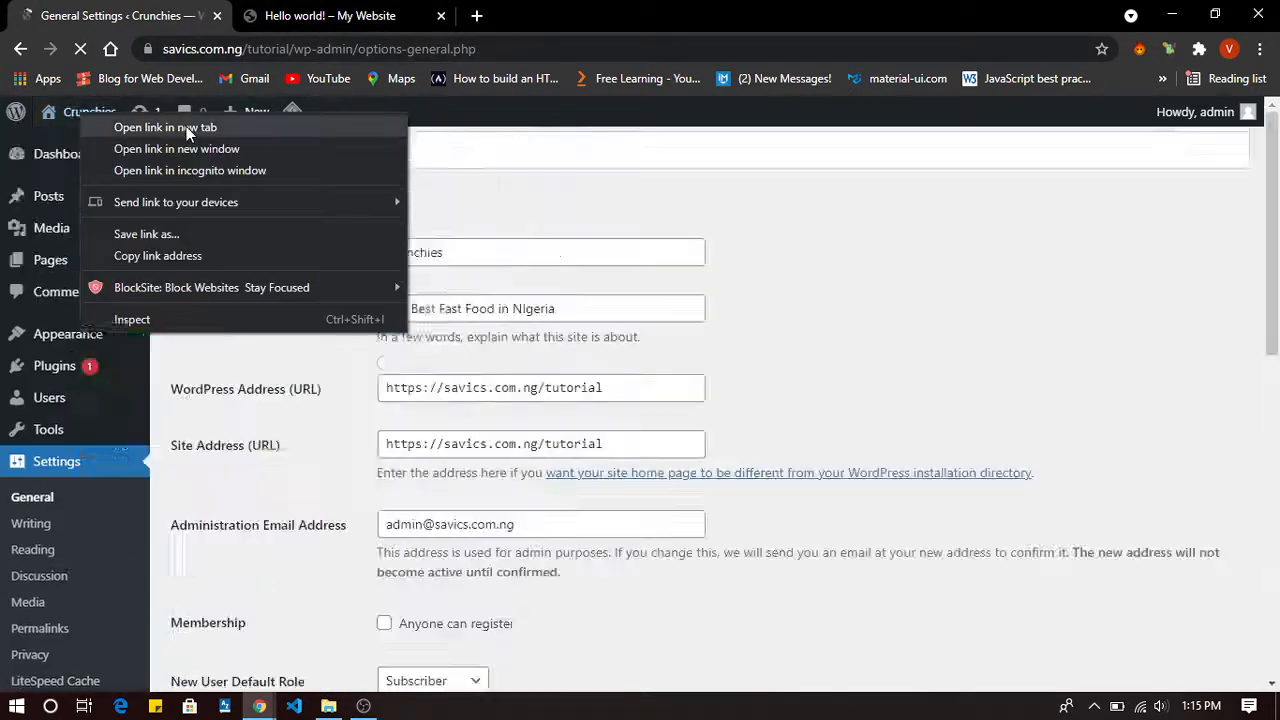
pyautogui.click(186, 126)
pyautogui.click(350, 12)
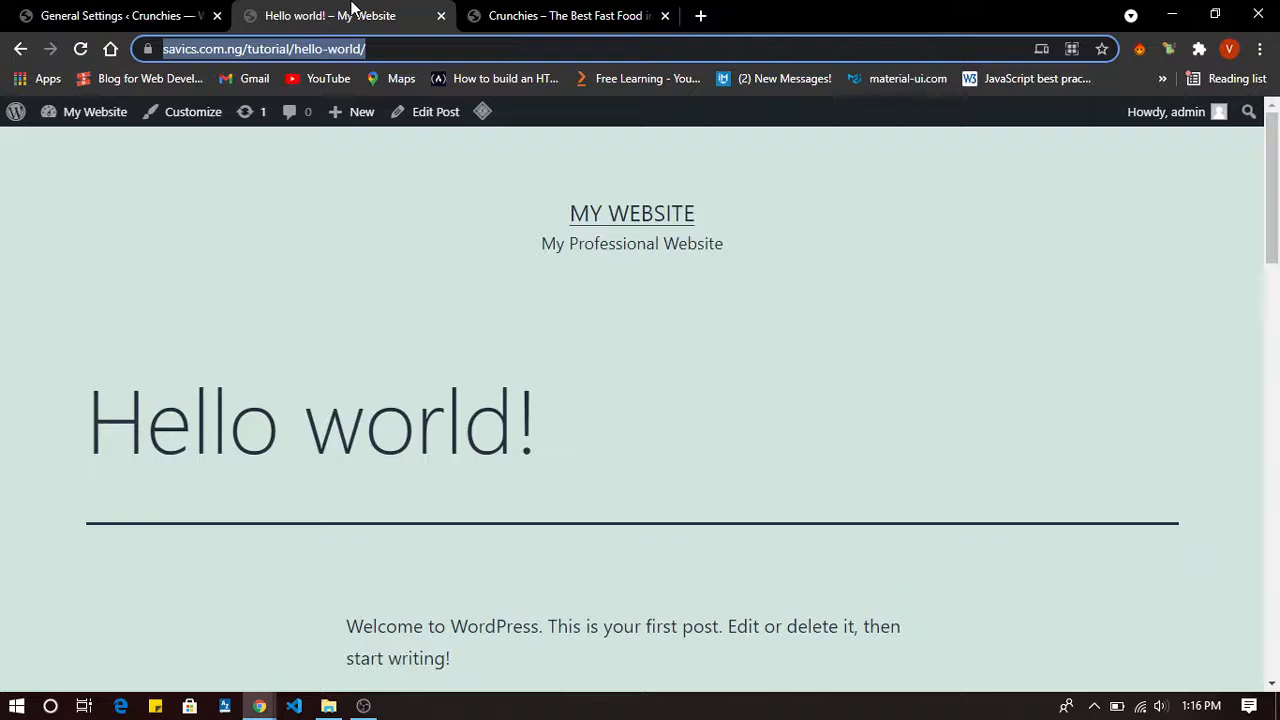
pyautogui.click(441, 16)
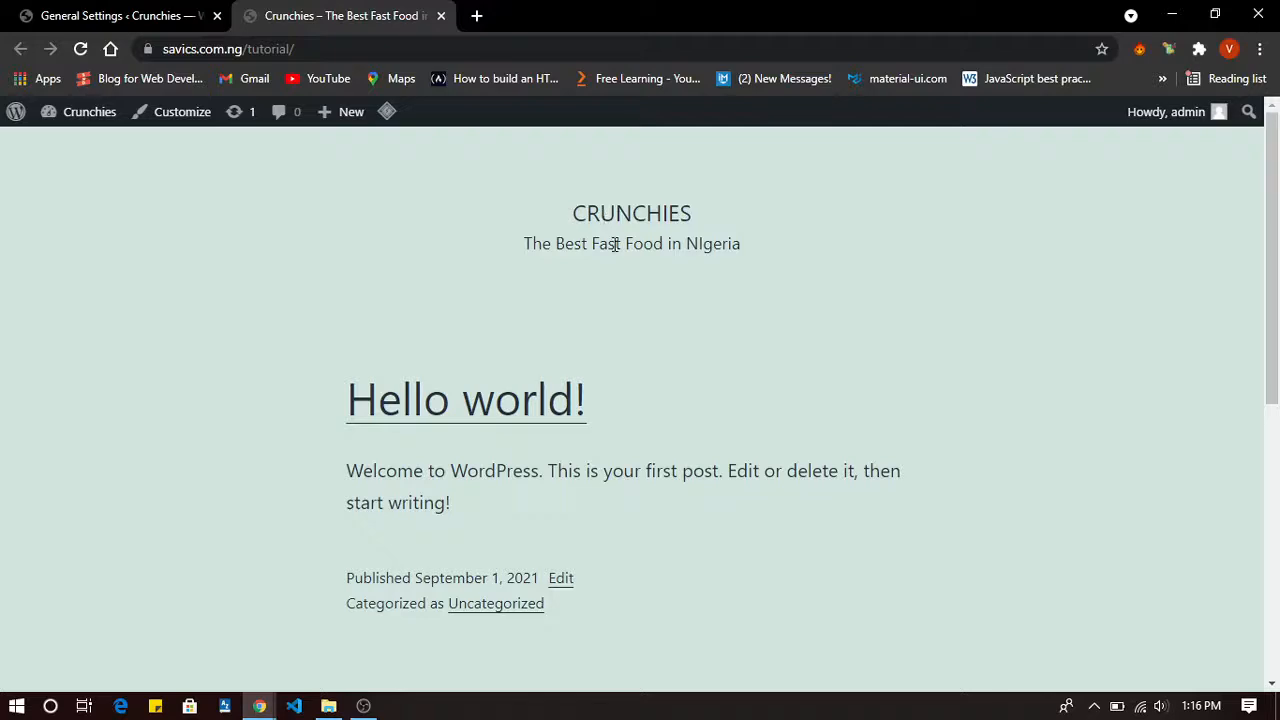
pyautogui.click(60, 14)
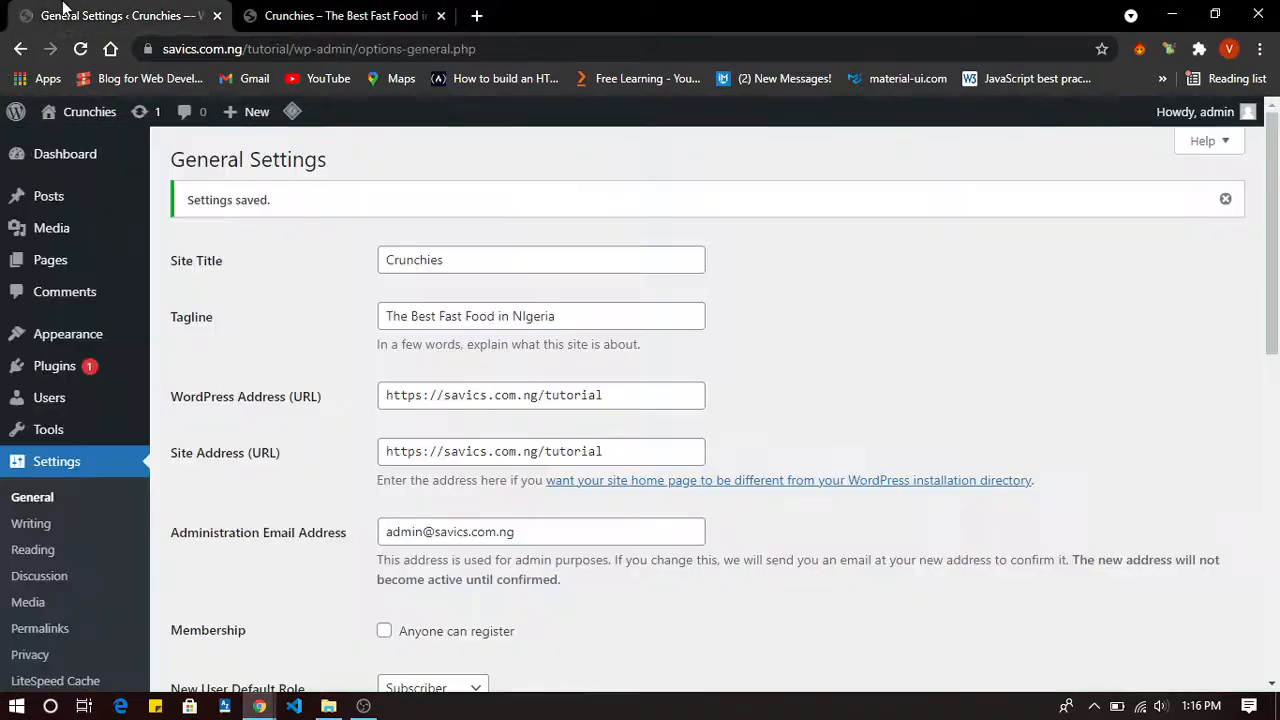
pyautogui.scroll(-4, 135, 537)
pyautogui.scroll(-1, 135, 537)
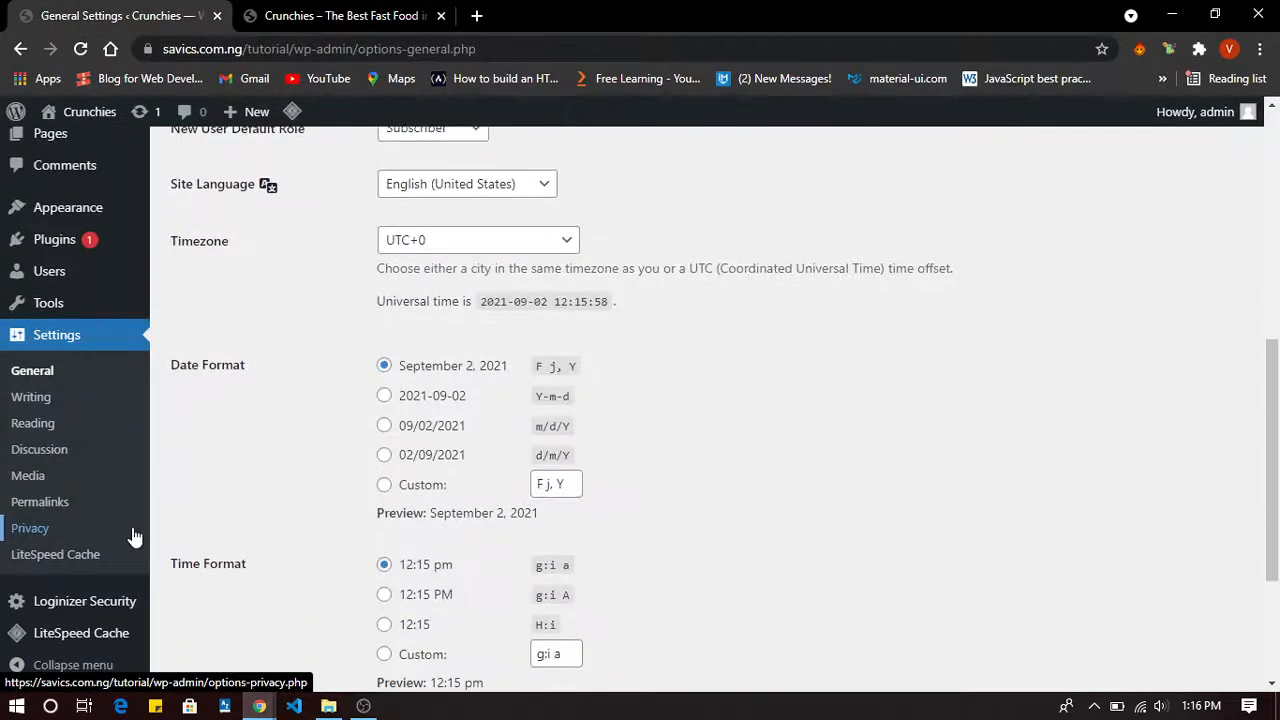
pyautogui.scroll(-2, 133, 533)
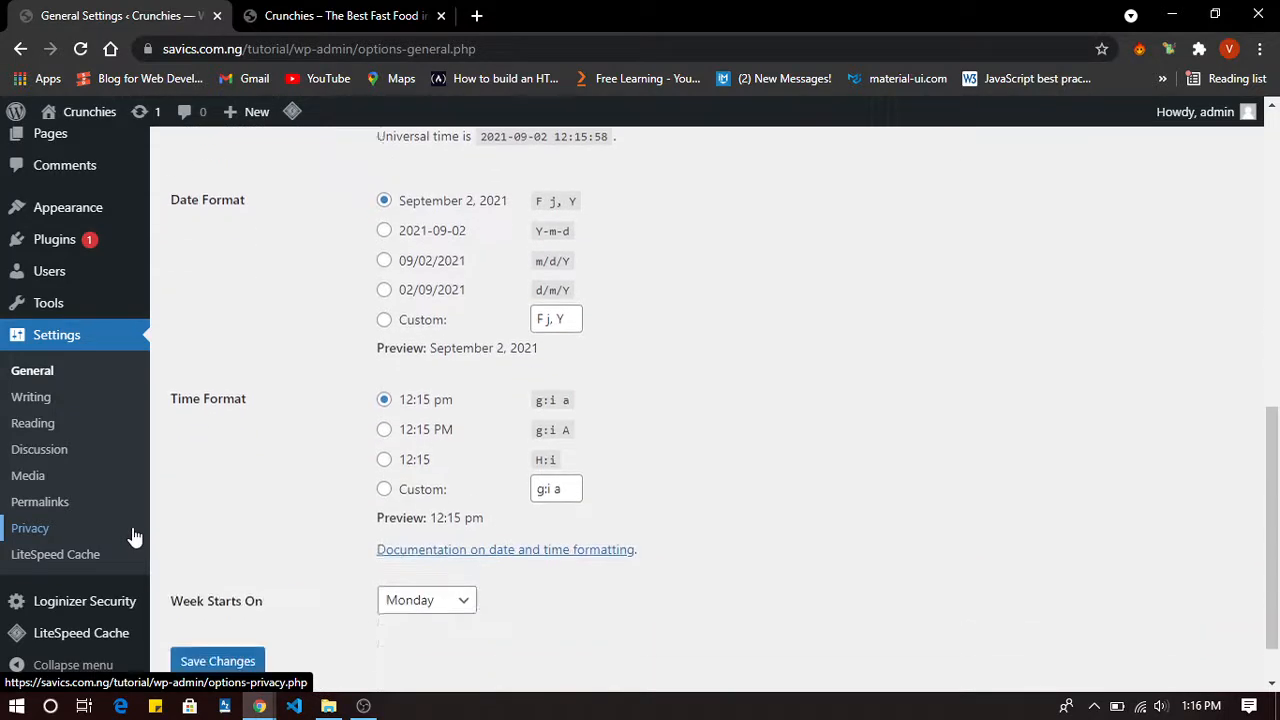
pyautogui.scroll(1, 110, 363)
pyautogui.scroll(7, 107, 355)
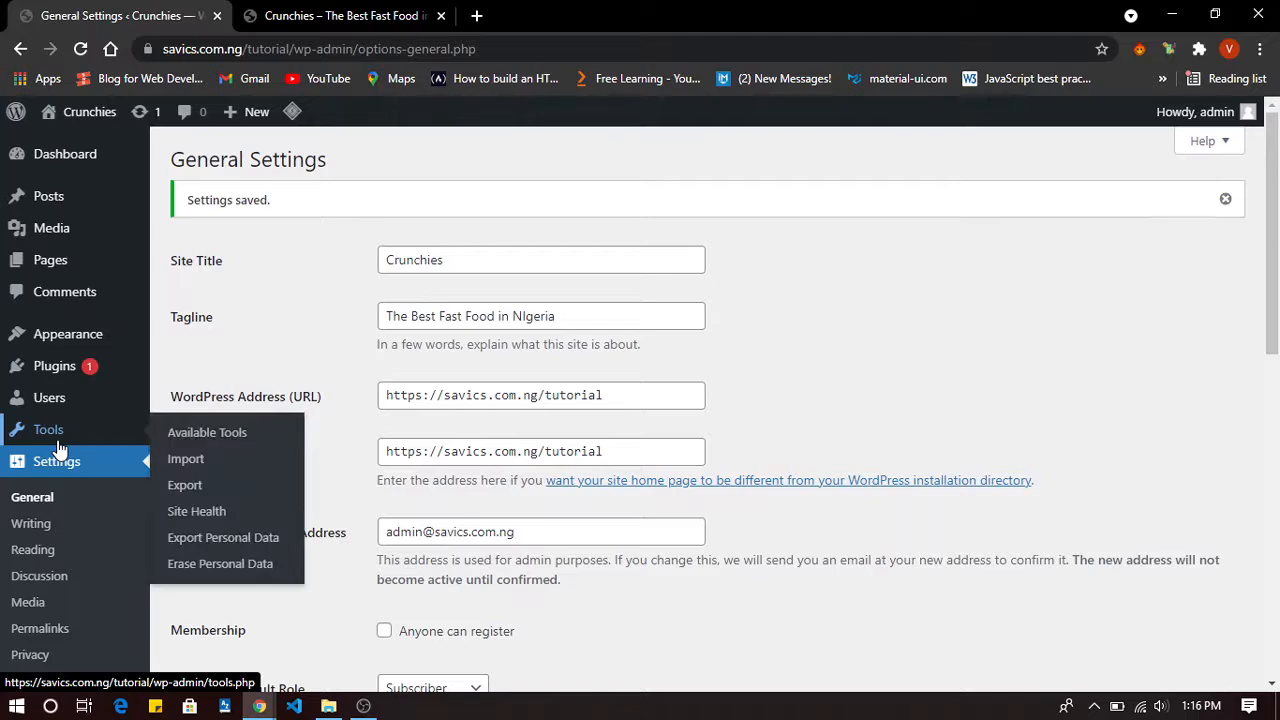
pyautogui.scroll(-8, 60, 450)
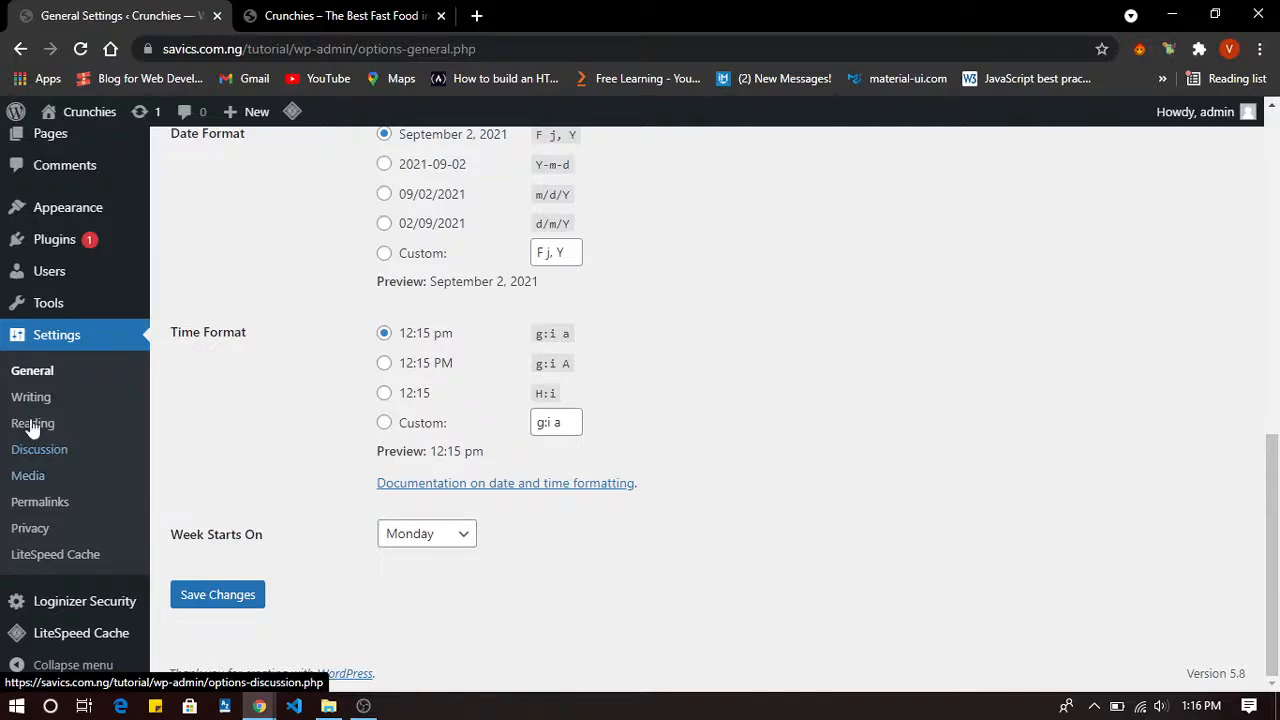
pyautogui.scroll(10, 40, 300)
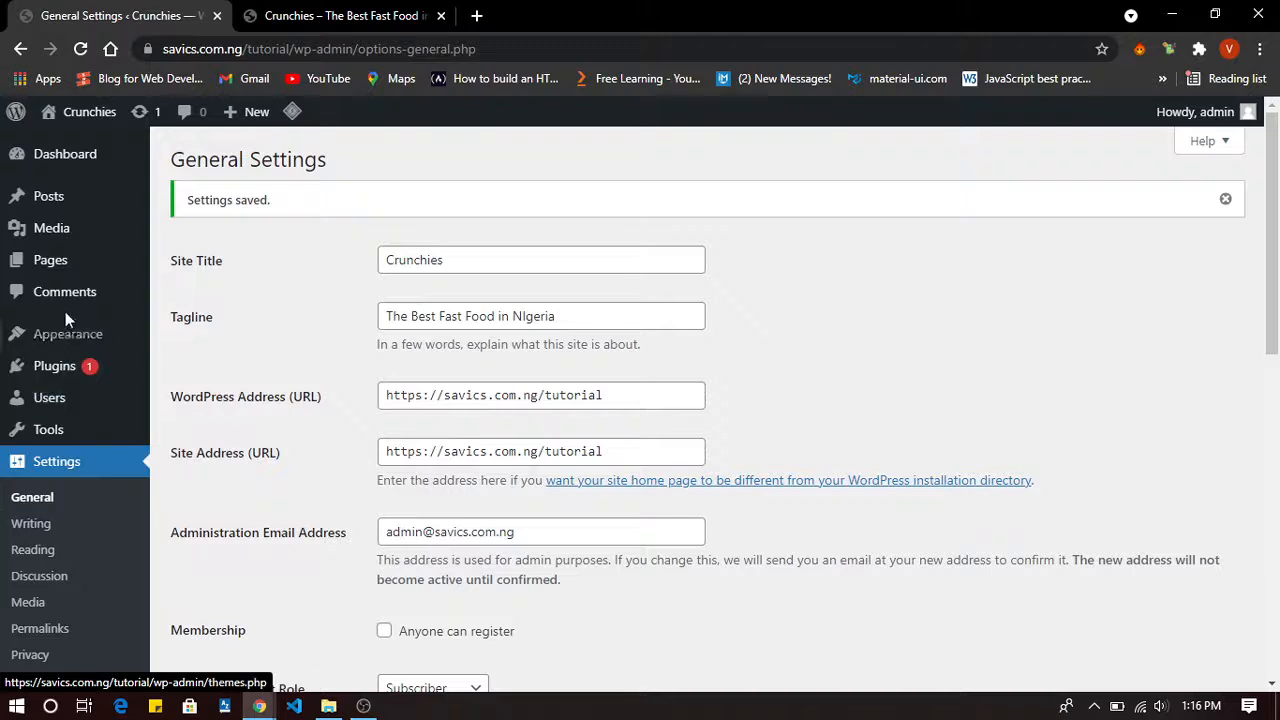
pyautogui.moveTo(111, 216)
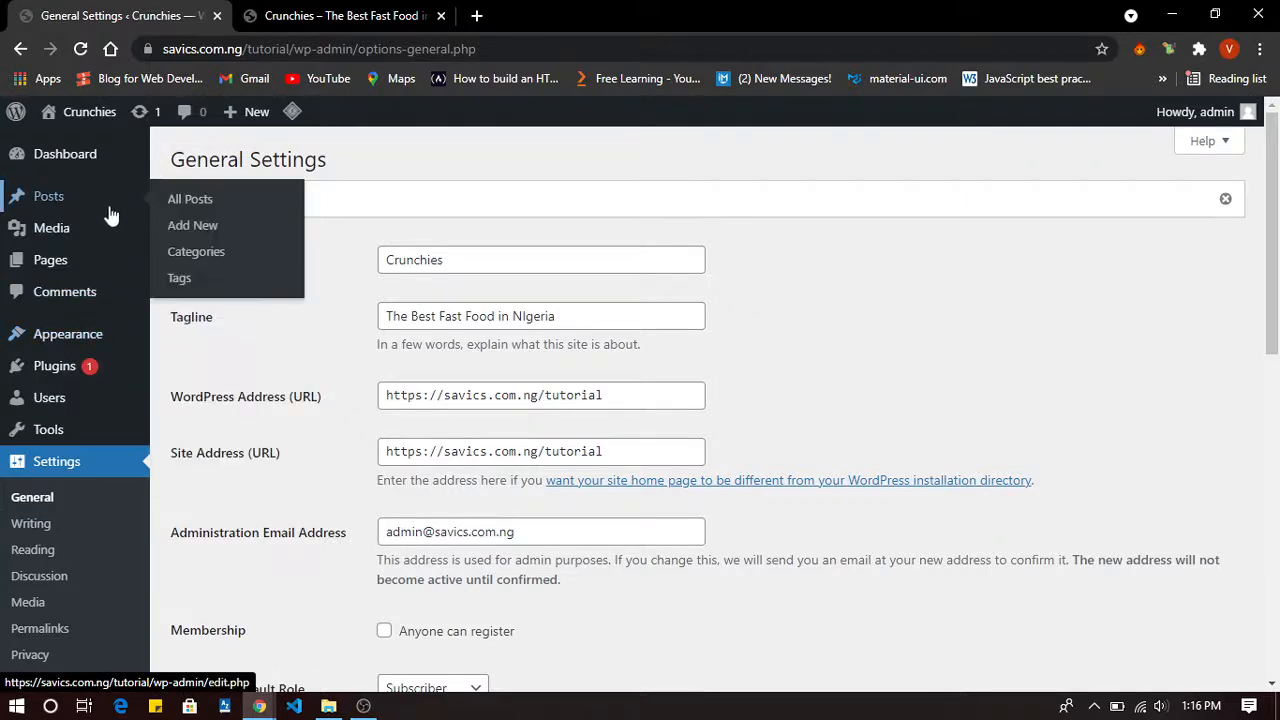
pyautogui.moveTo(106, 348)
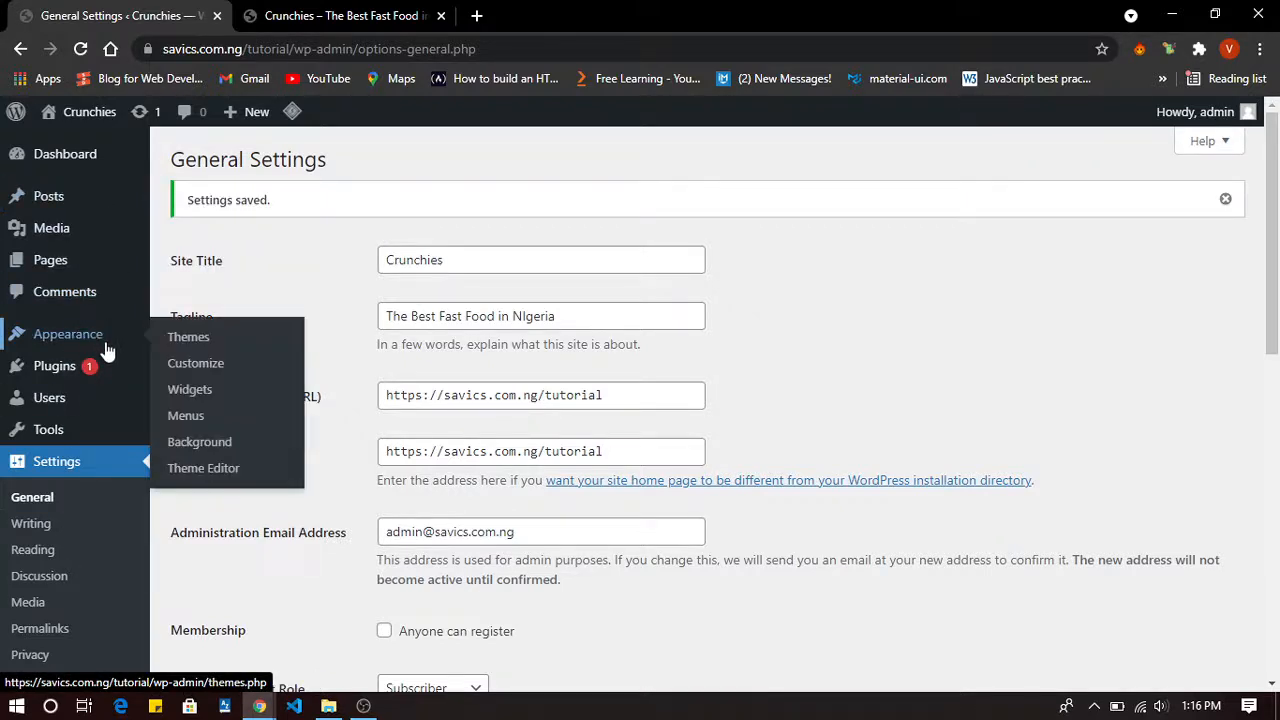
# Open Appearance > Themes, showing Twenty Twenty-One active beside Twenty Nineteen and Twenty Twenty.
pyautogui.click(201, 340)
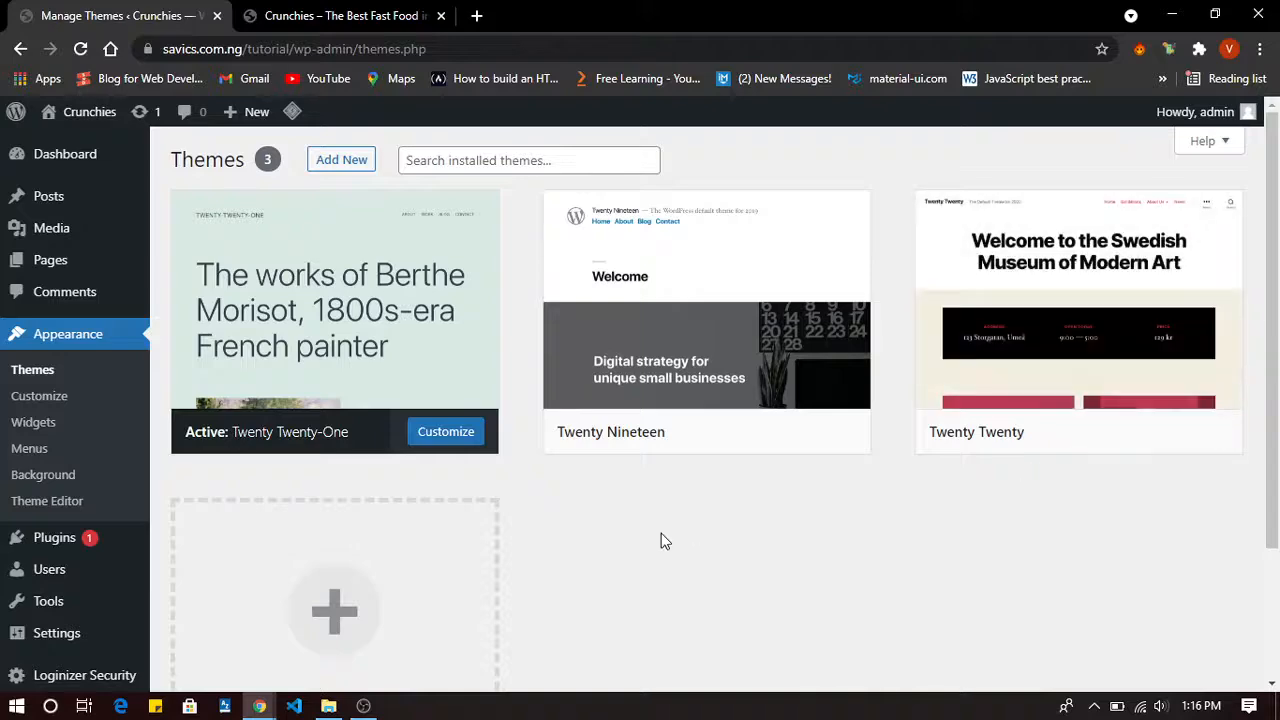
pyautogui.scroll(-2, 661, 541)
pyautogui.scroll(2, 661, 541)
# Under Add New, search the theme directory for 'ocean wp'.
pyautogui.click(358, 175)
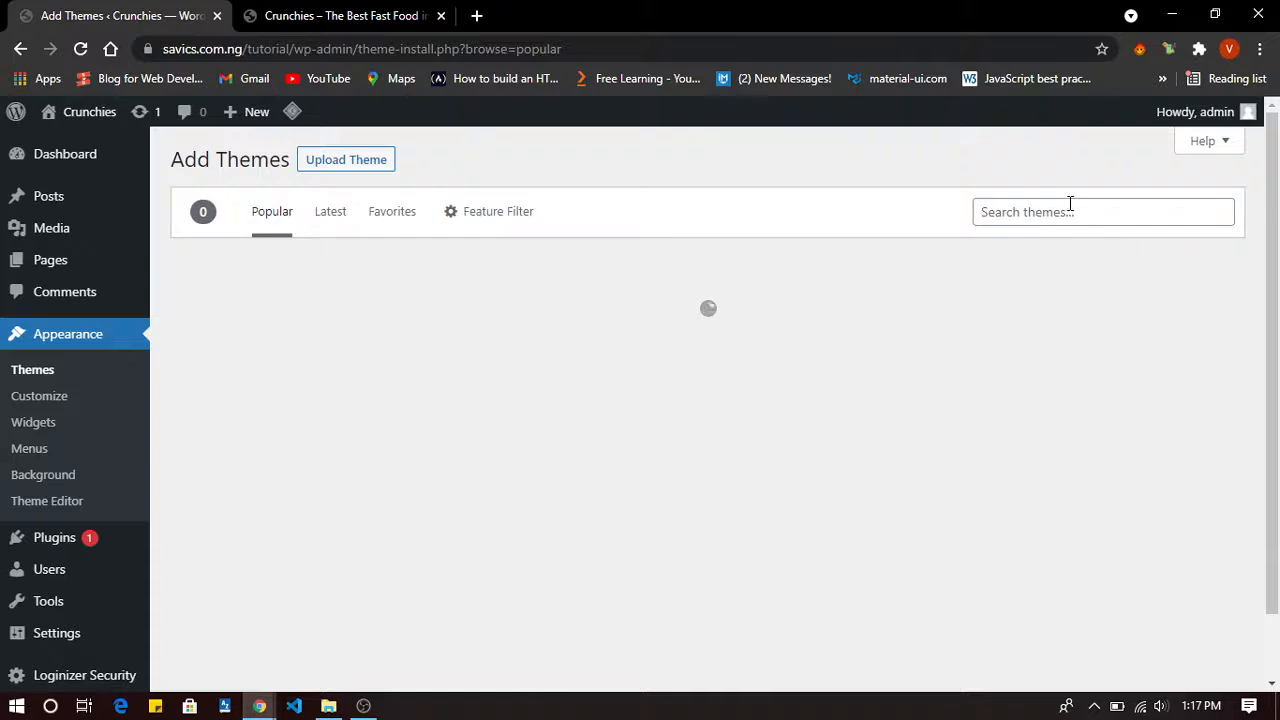
pyautogui.click(1069, 204)
pyautogui.write('ocean')
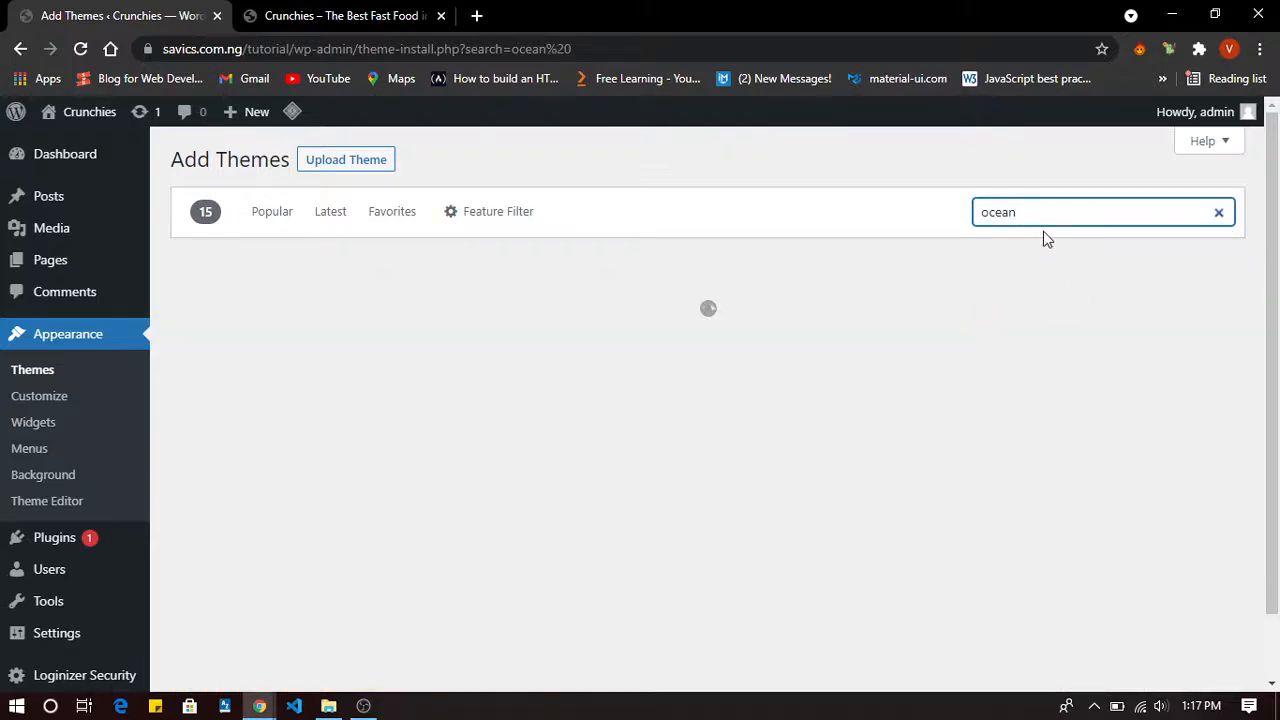
pyautogui.write('wo')
pyautogui.press('BackSpace')
pyautogui.write('p')
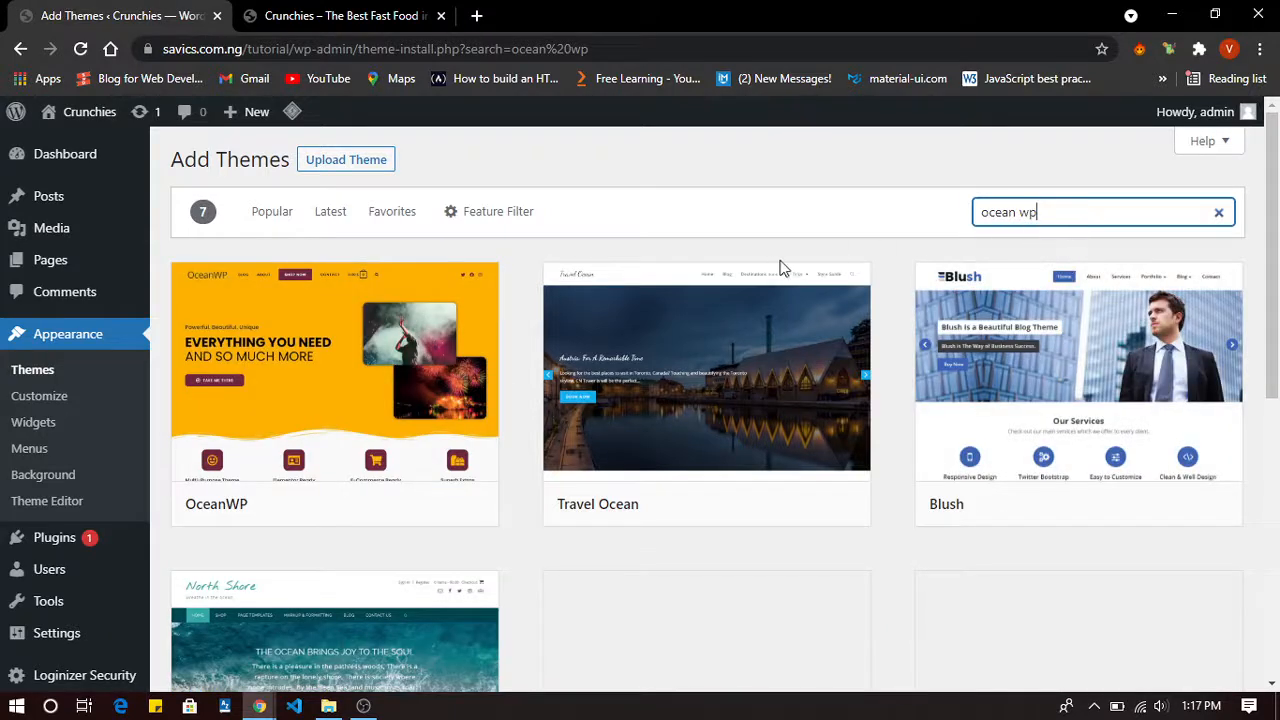
# Preview the OceanWP theme and install it from the preview sidebar.
pyautogui.moveTo(409, 371)
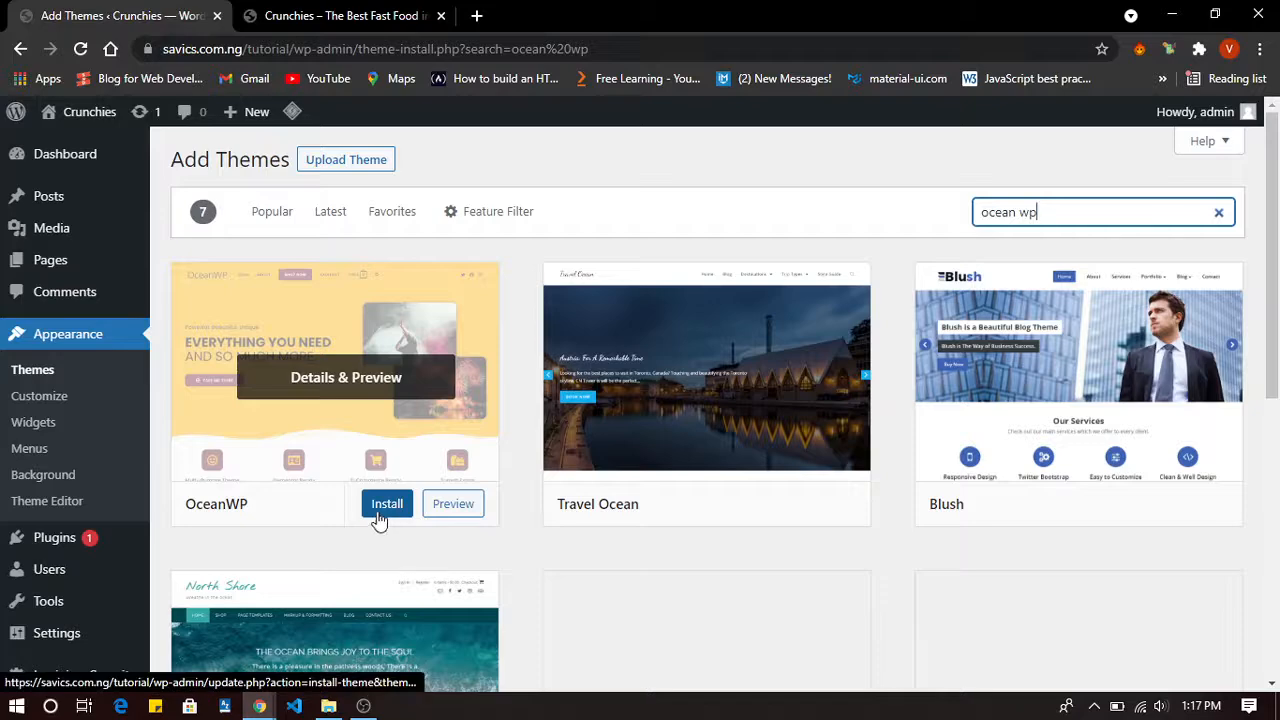
pyautogui.click(456, 506)
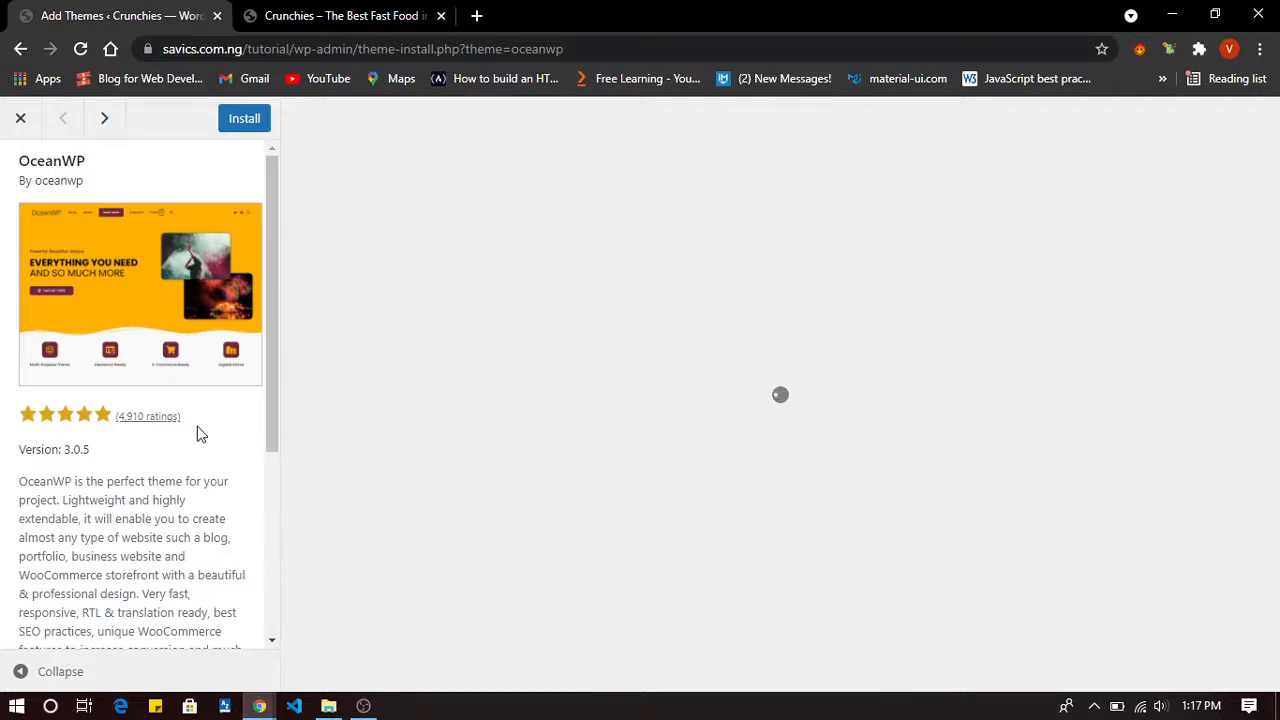
pyautogui.scroll(-3, 197, 434)
pyautogui.scroll(-15, 536, 364)
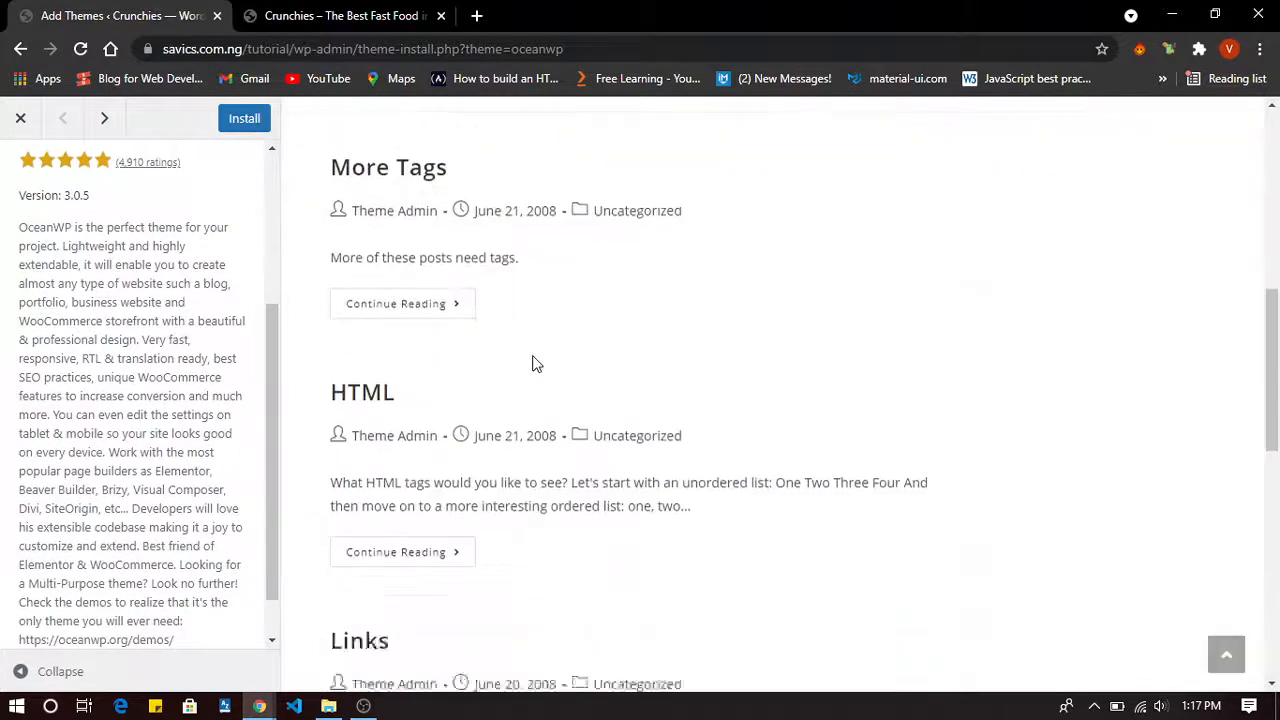
pyautogui.scroll(15, 536, 364)
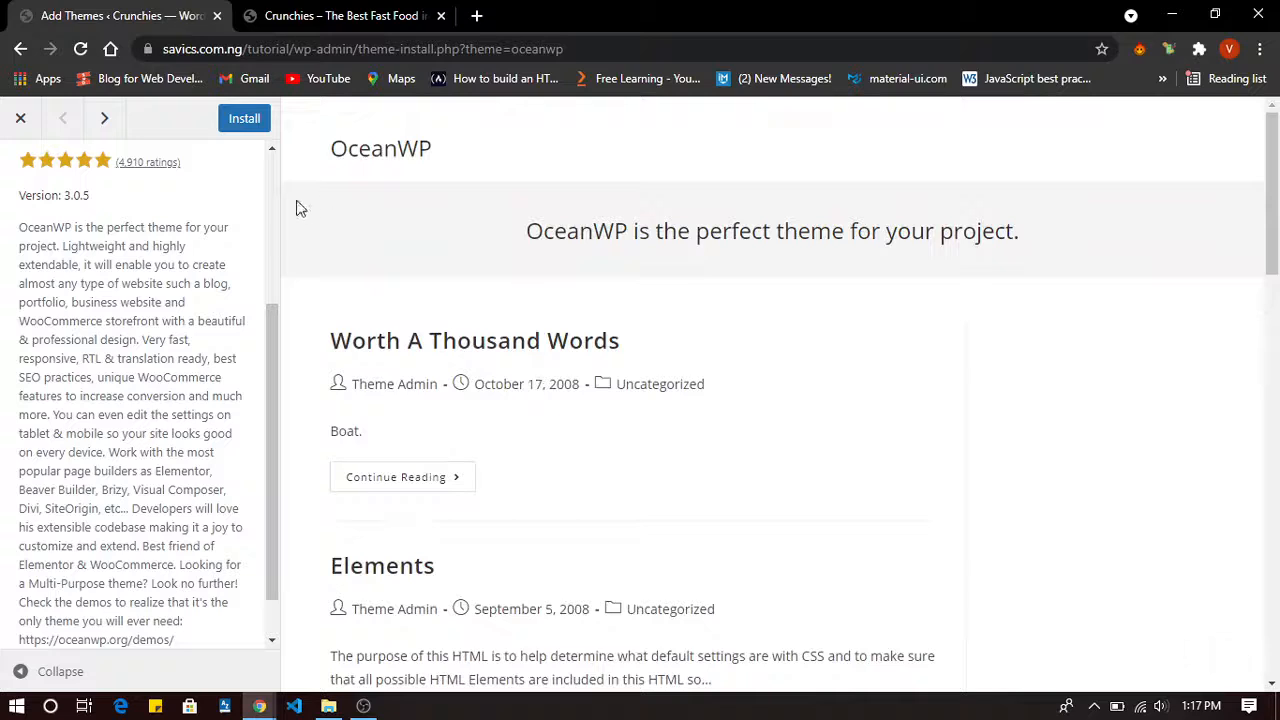
pyautogui.click(238, 124)
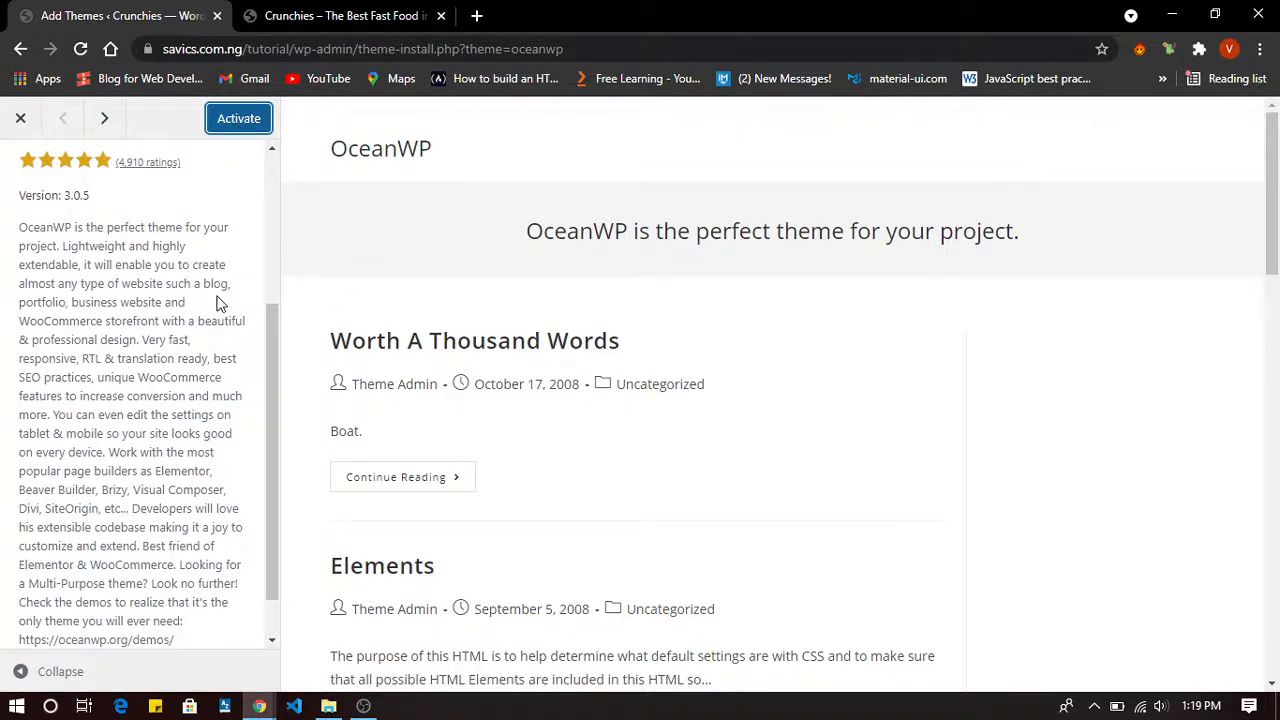
# Activate OceanWP and confirm Themes shows it as the active theme.
pyautogui.click(248, 126)
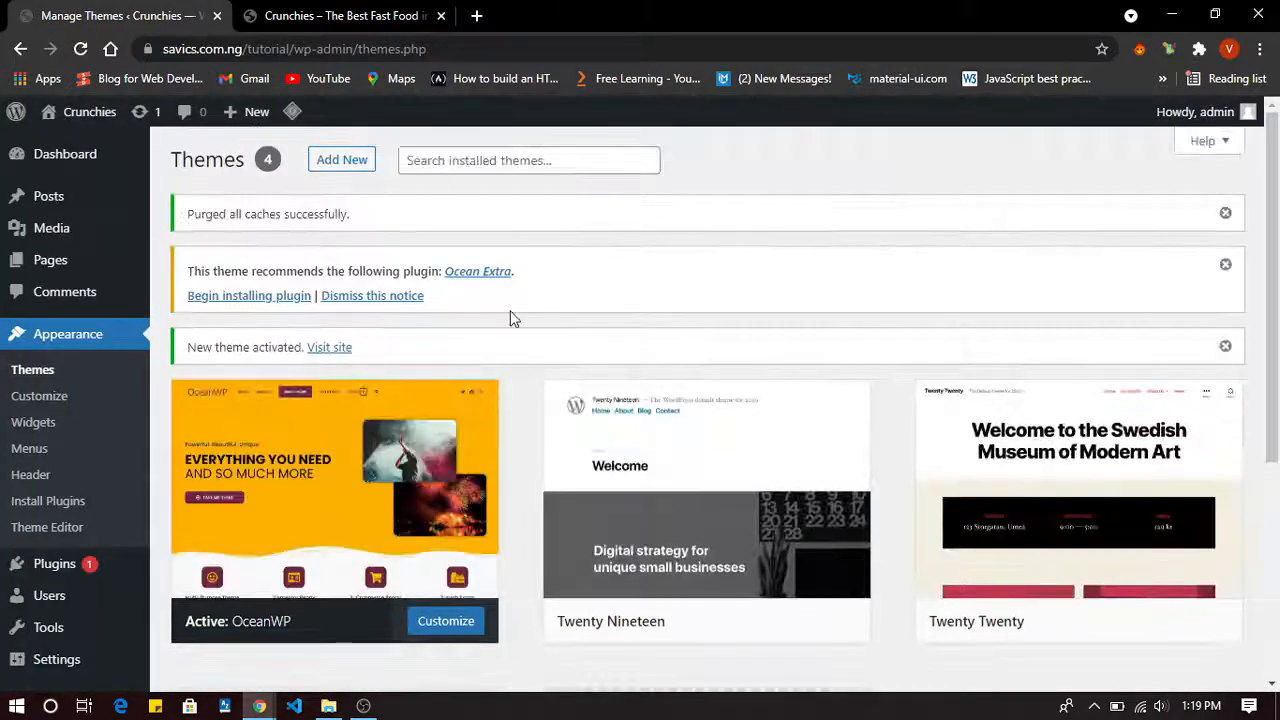
pyautogui.scroll(-5, 510, 318)
pyautogui.scroll(4, 510, 318)
pyautogui.scroll(-4, 510, 318)
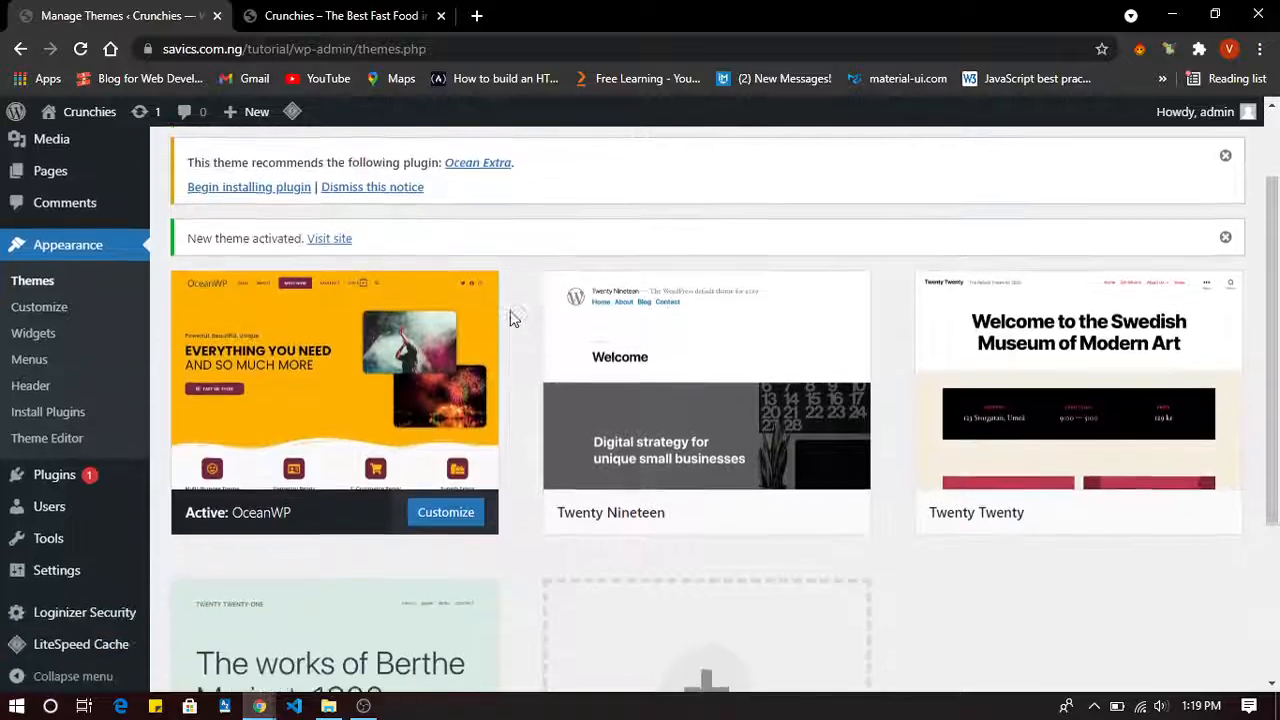
pyautogui.scroll(4, 510, 318)
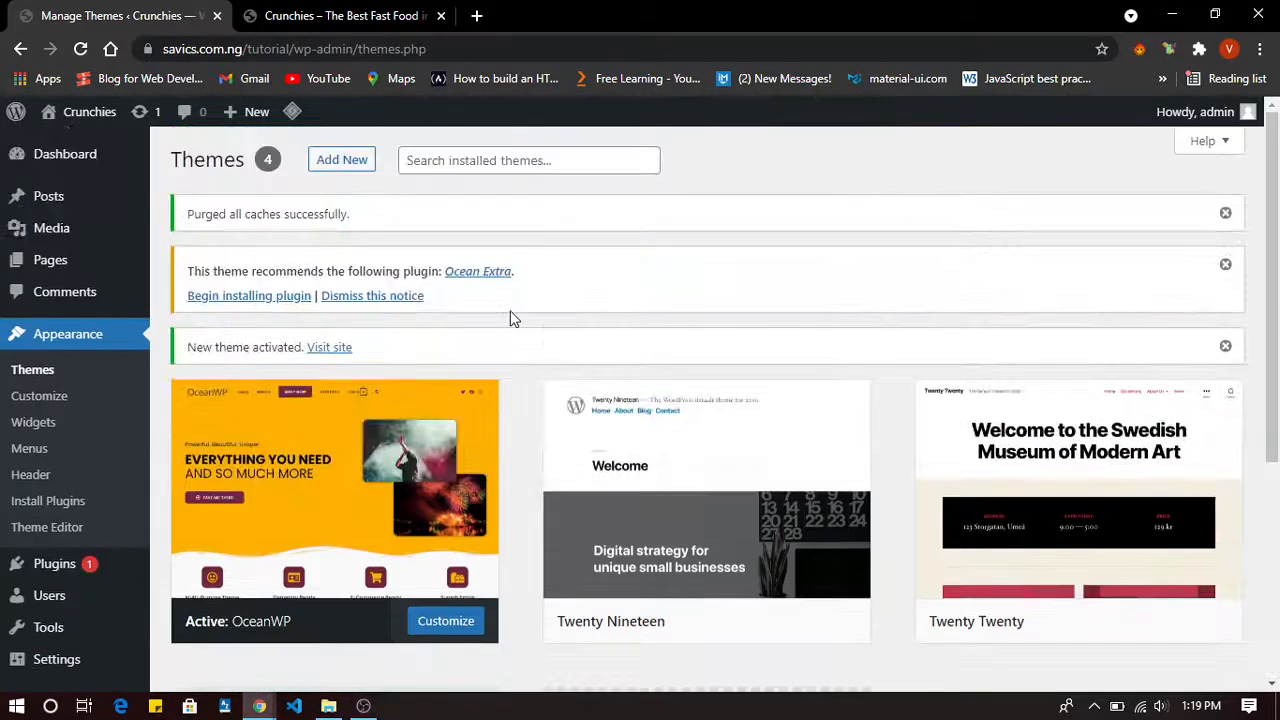
pyautogui.moveTo(64, 124)
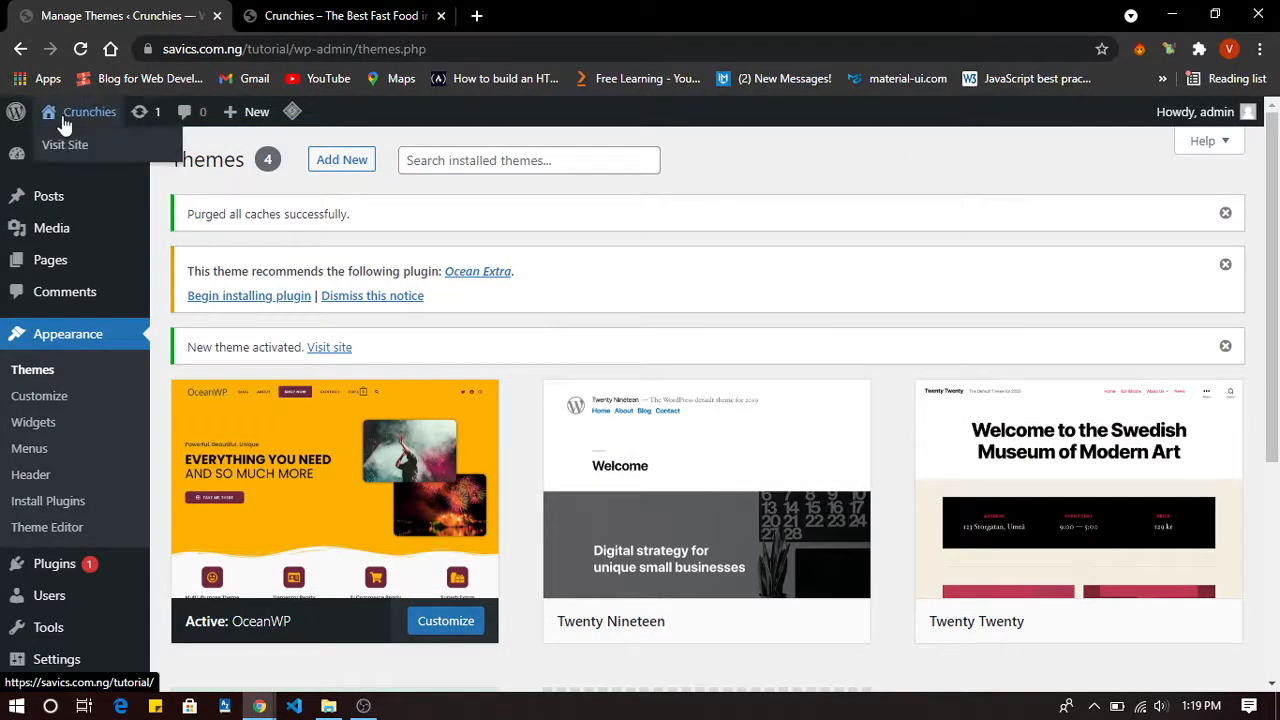
pyautogui.click(270, 28)
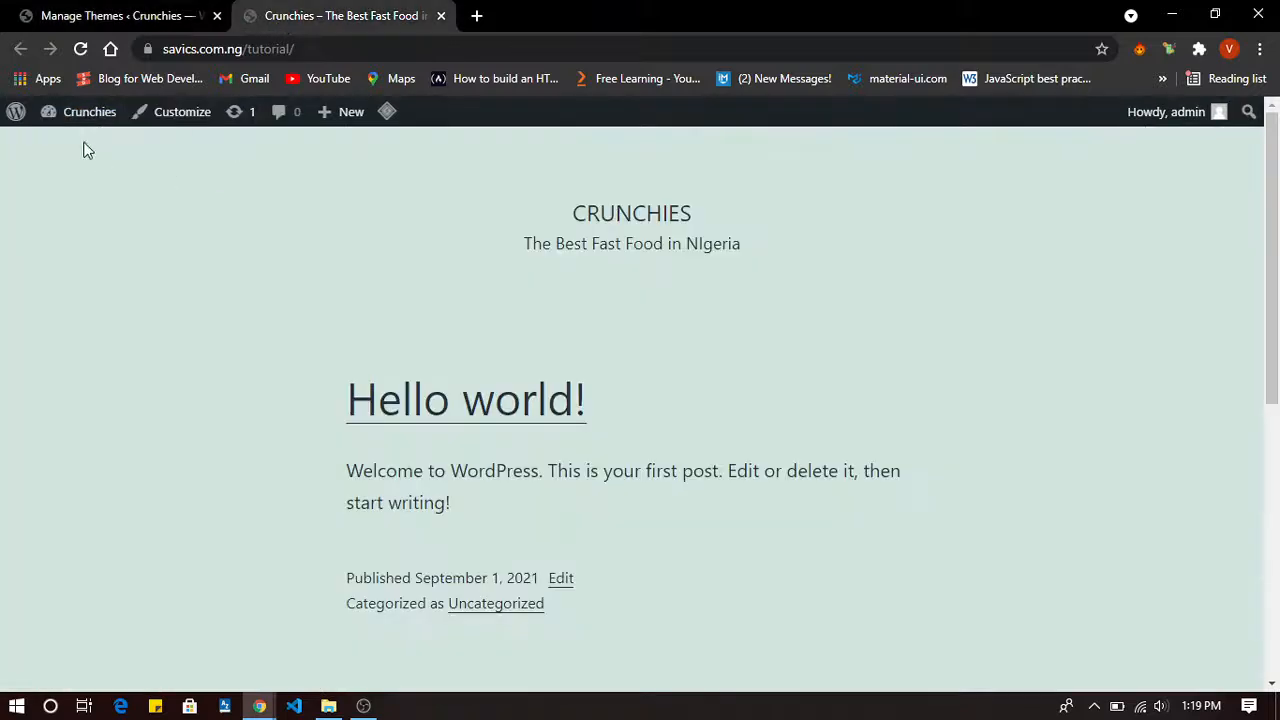
pyautogui.click(80, 49)
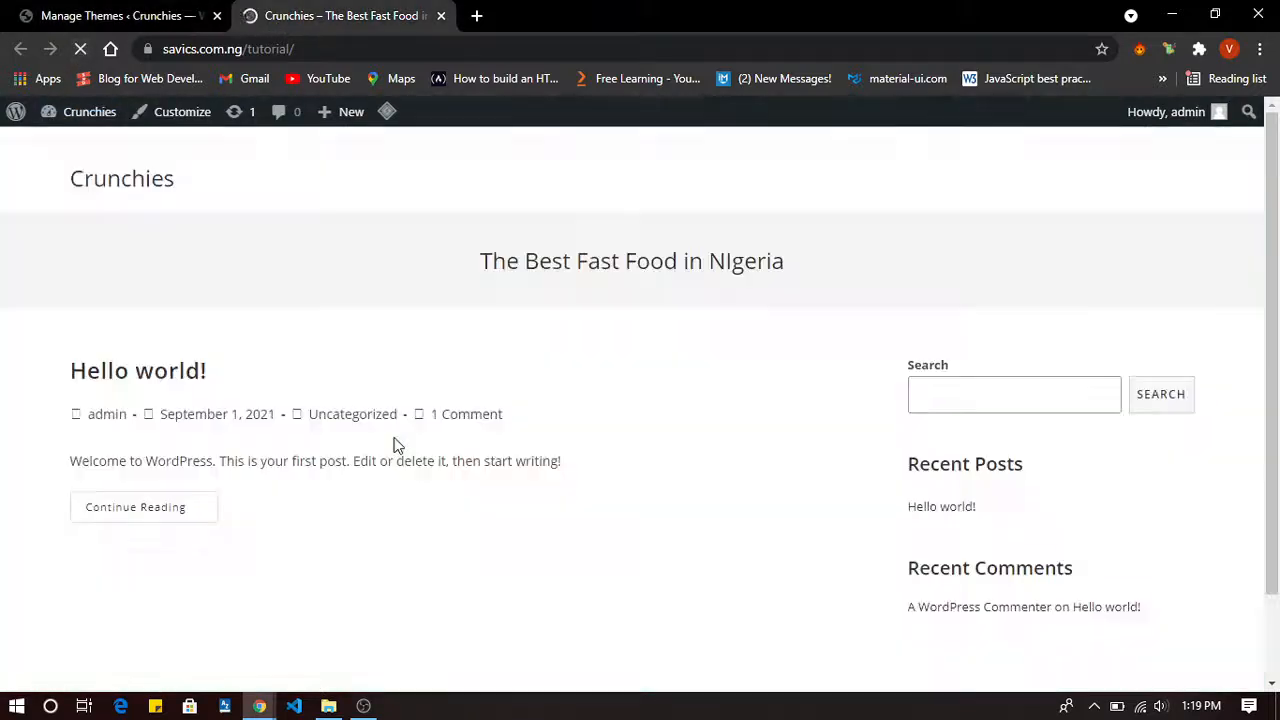
pyautogui.scroll(-1, 395, 444)
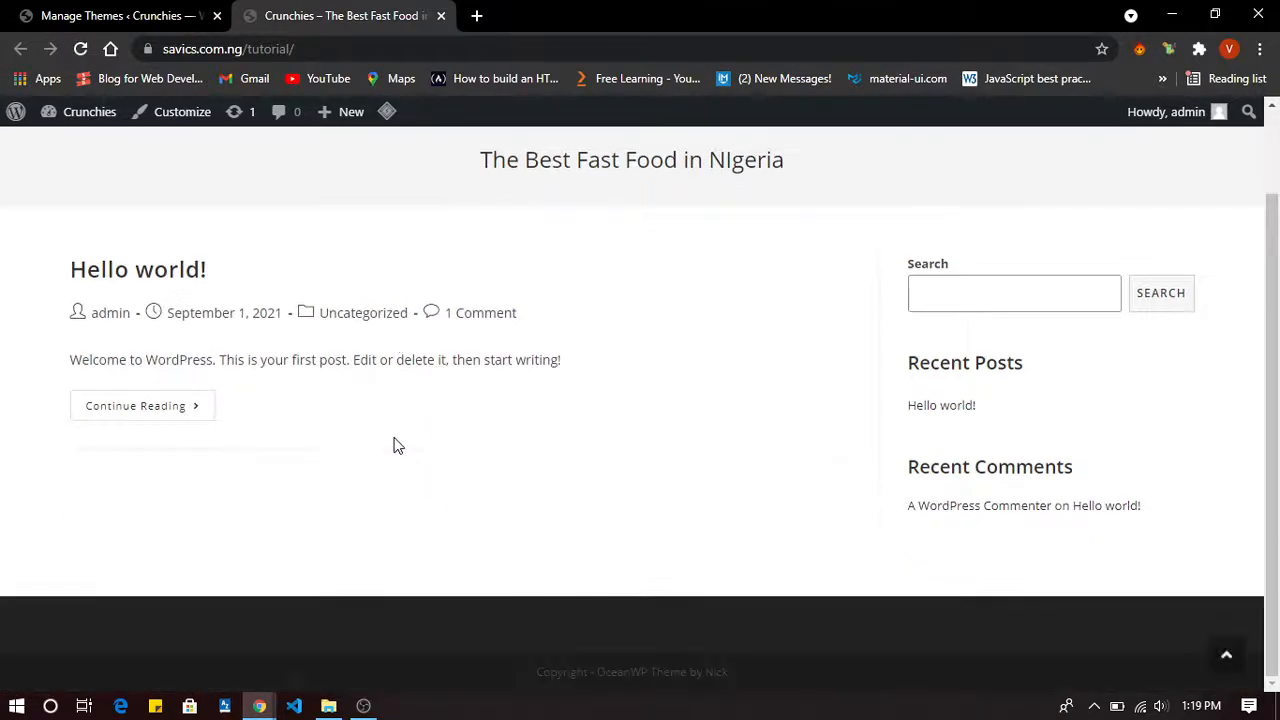
pyautogui.scroll(1, 395, 444)
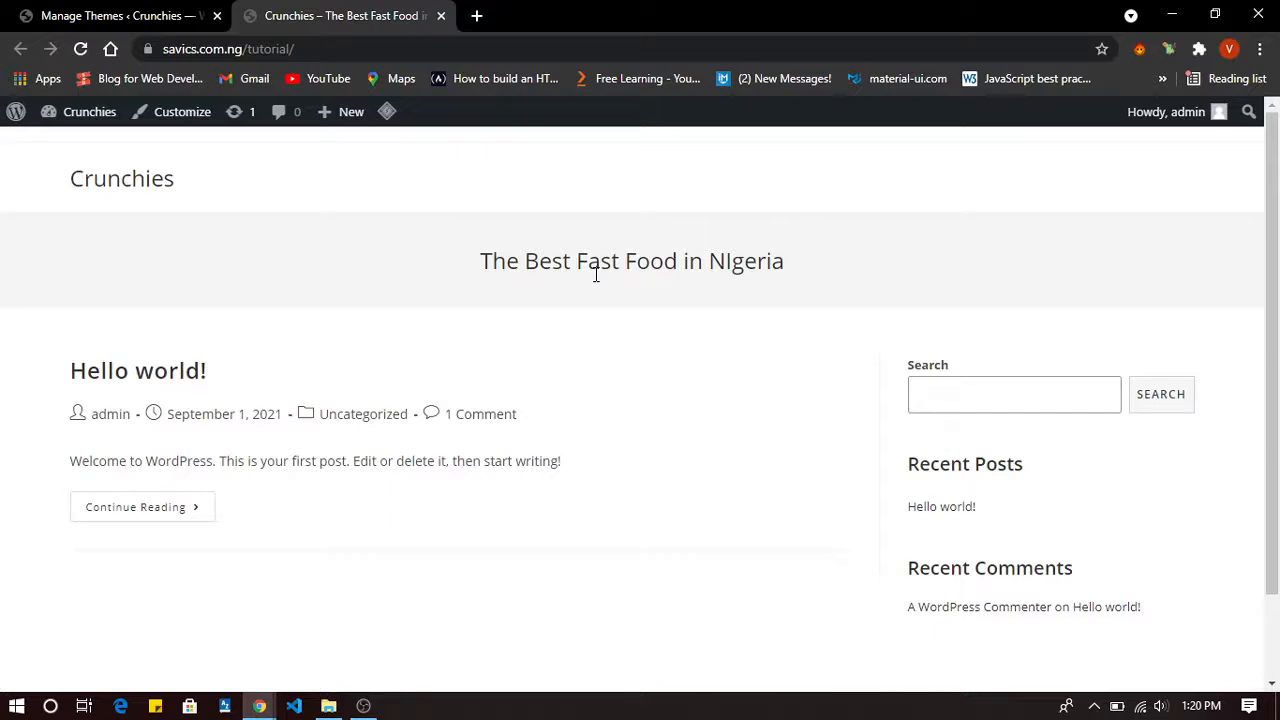
pyautogui.scroll(-2, 596, 275)
pyautogui.scroll(2, 594, 280)
pyautogui.scroll(-2, 594, 280)
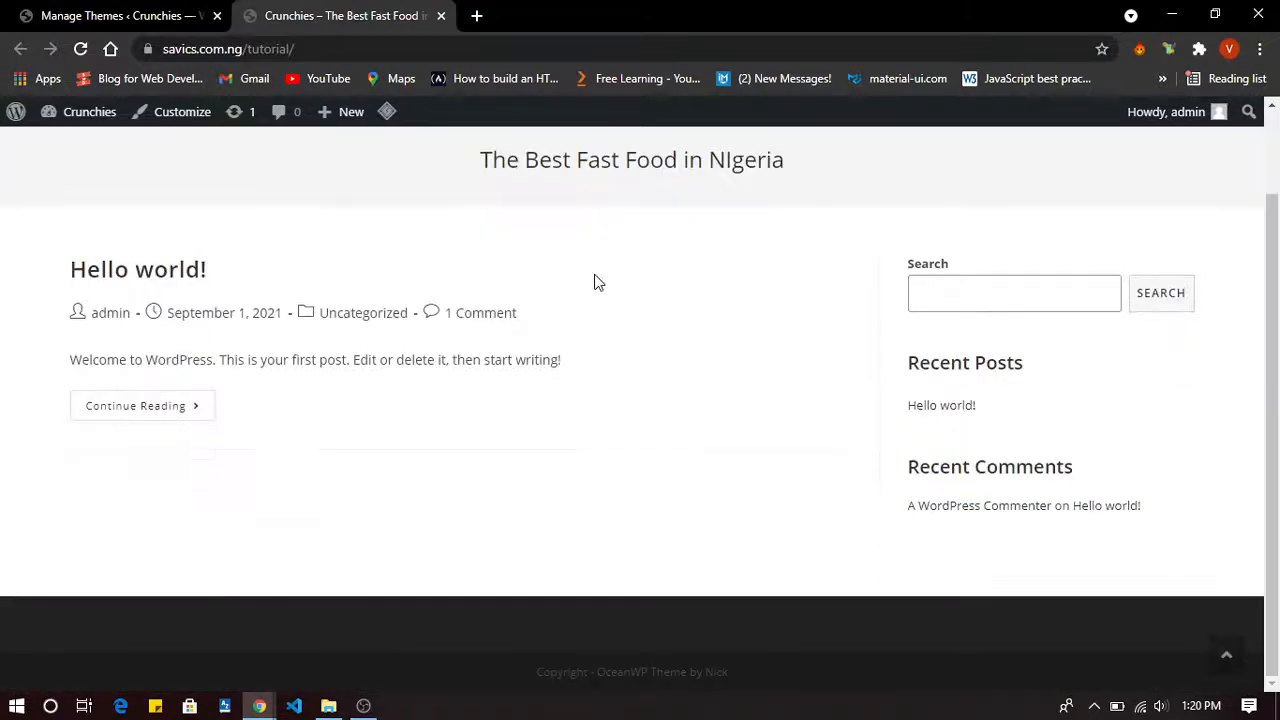
pyautogui.scroll(2, 596, 300)
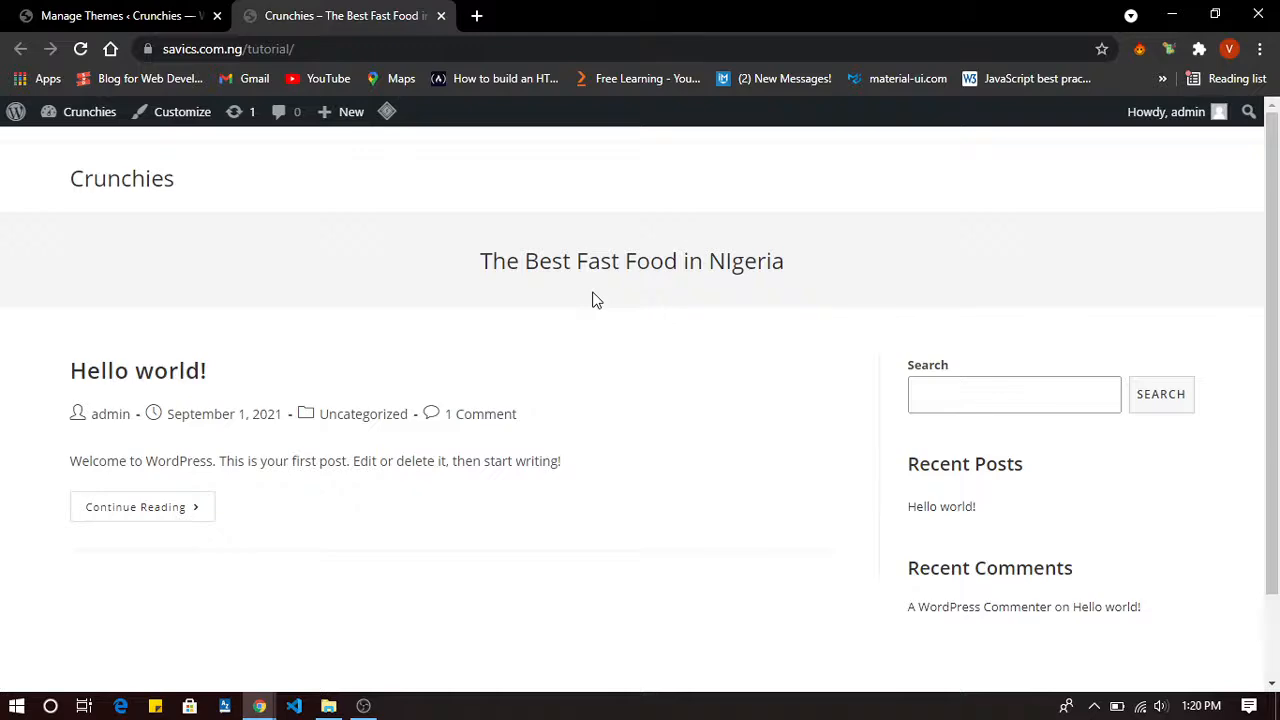
# In a new tab, search 'crunchies' and load crunchiesfriedchickenltd.com.
pyautogui.click(476, 15)
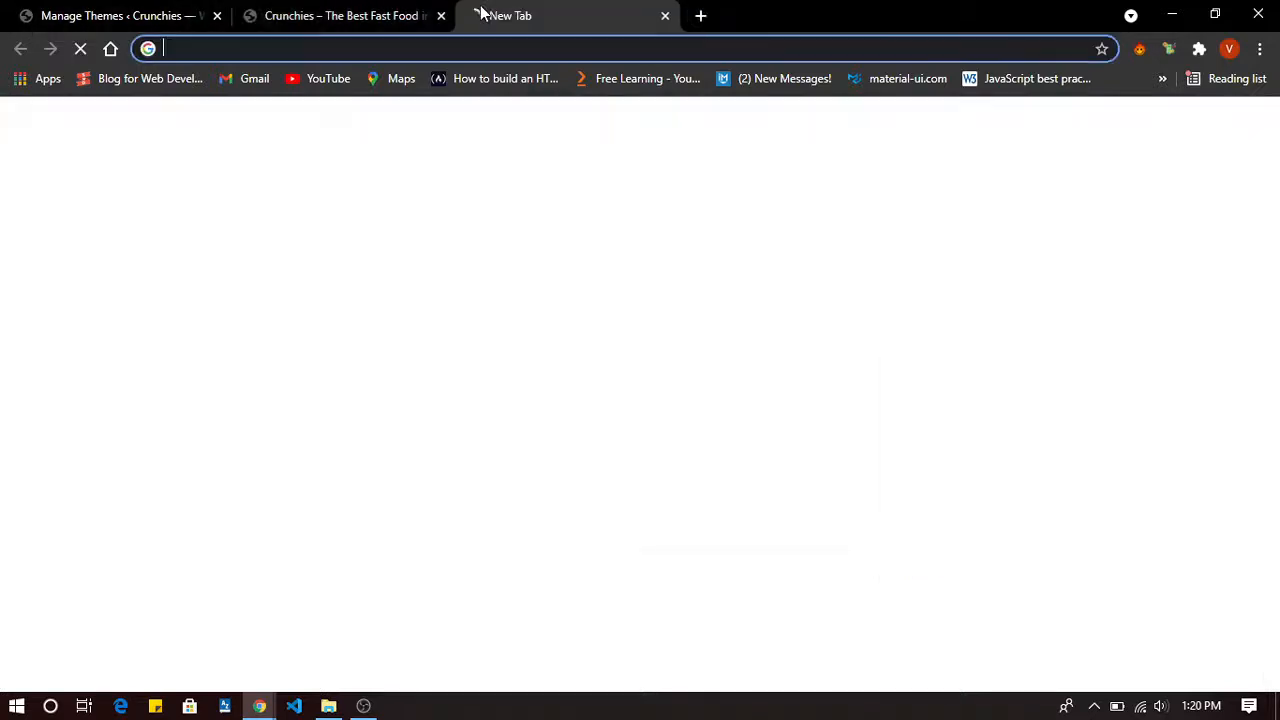
pyautogui.write('cruc')
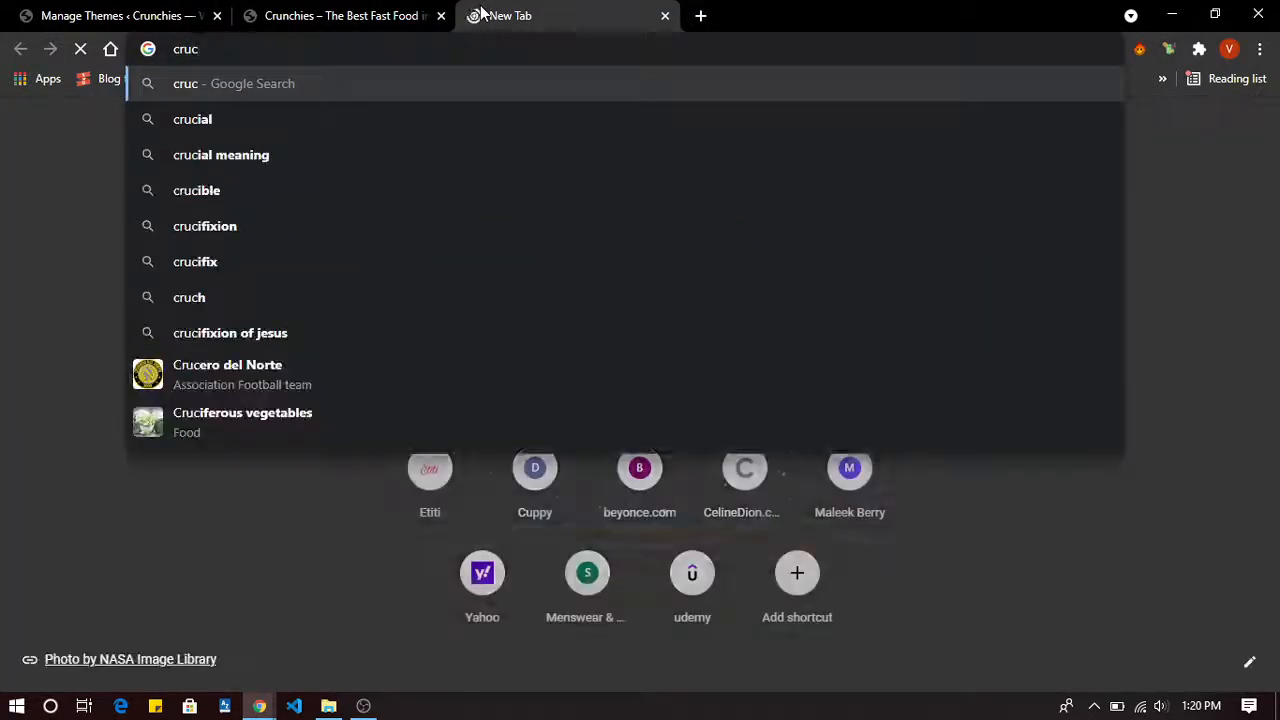
pyautogui.press('BackSpace')
pyautogui.write('nchi')
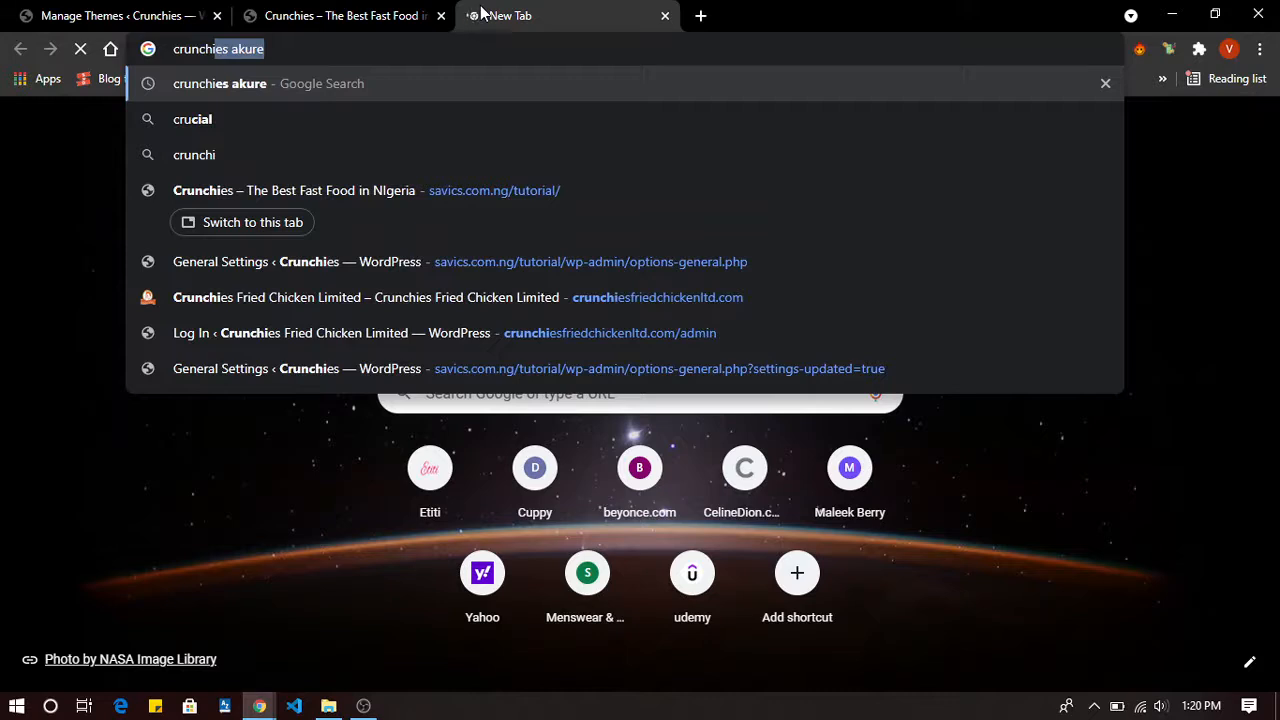
pyautogui.write('es')
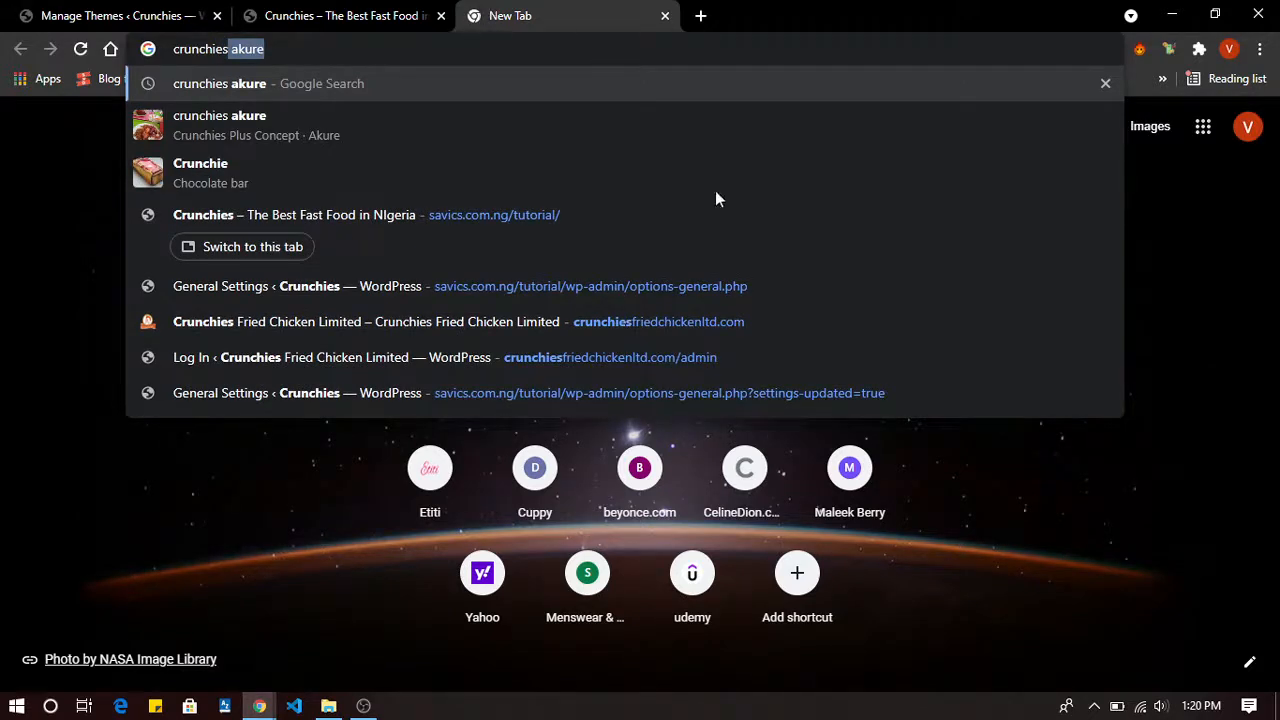
pyautogui.click(665, 326)
pyautogui.click(337, 12)
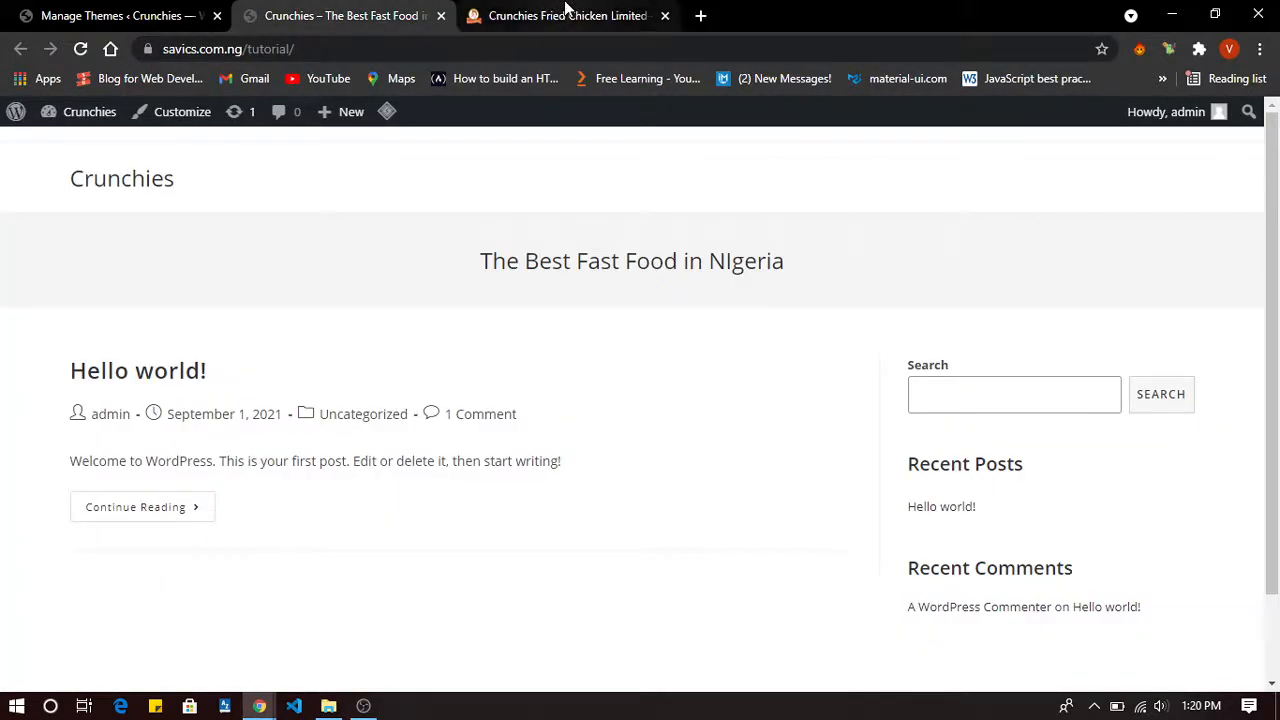
pyautogui.click(563, 14)
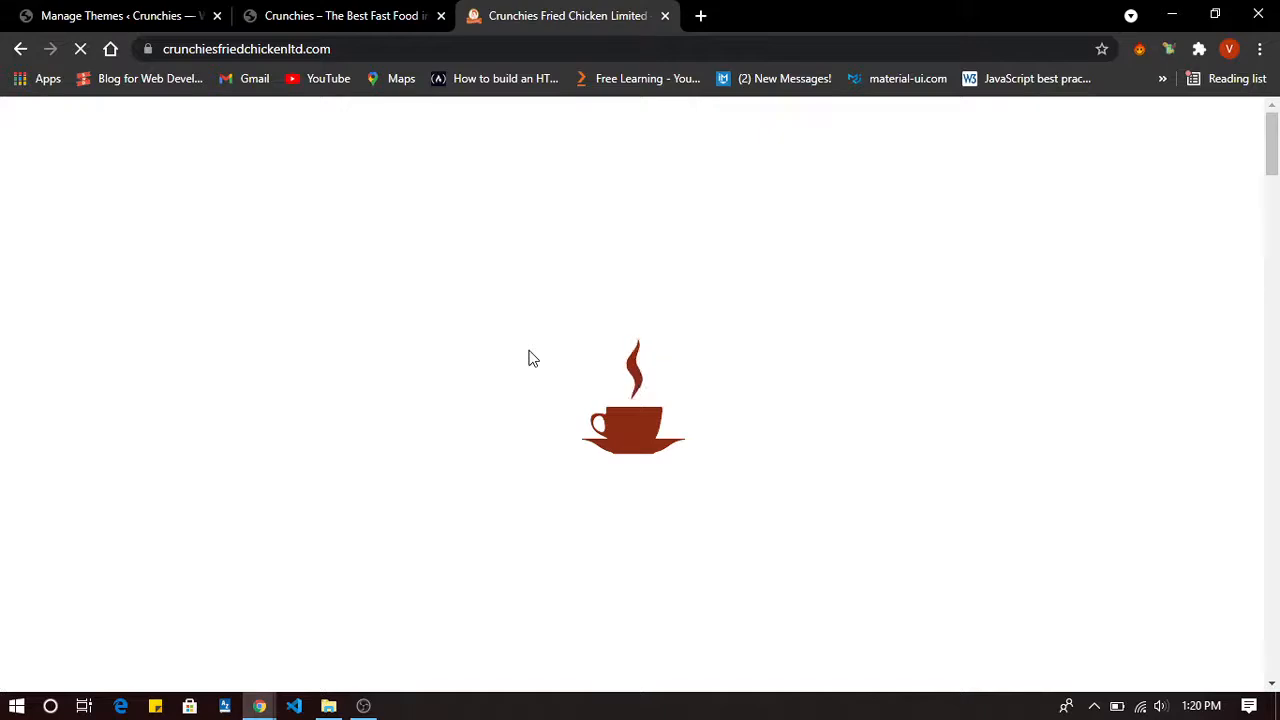
pyautogui.click(373, 12)
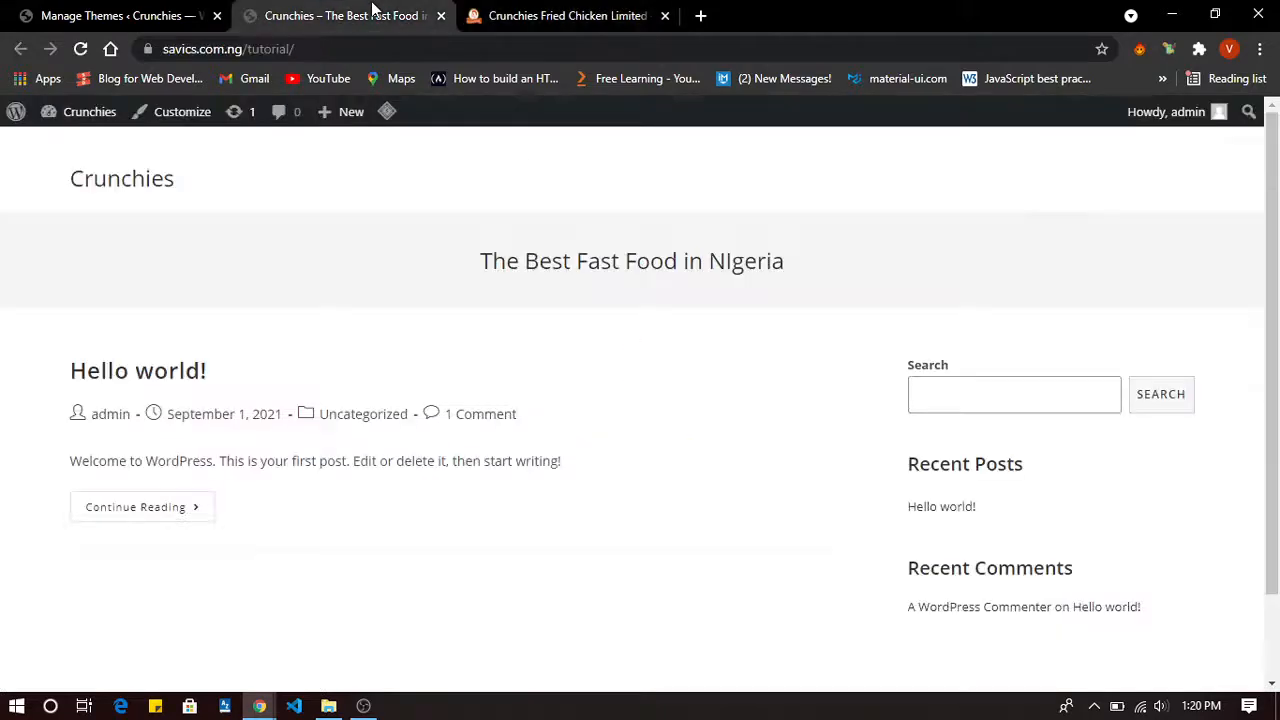
pyautogui.click(160, 12)
pyautogui.click(309, 12)
pyautogui.scroll(-1, 498, 609)
pyautogui.scroll(1, 498, 609)
pyautogui.scroll(-1, 498, 609)
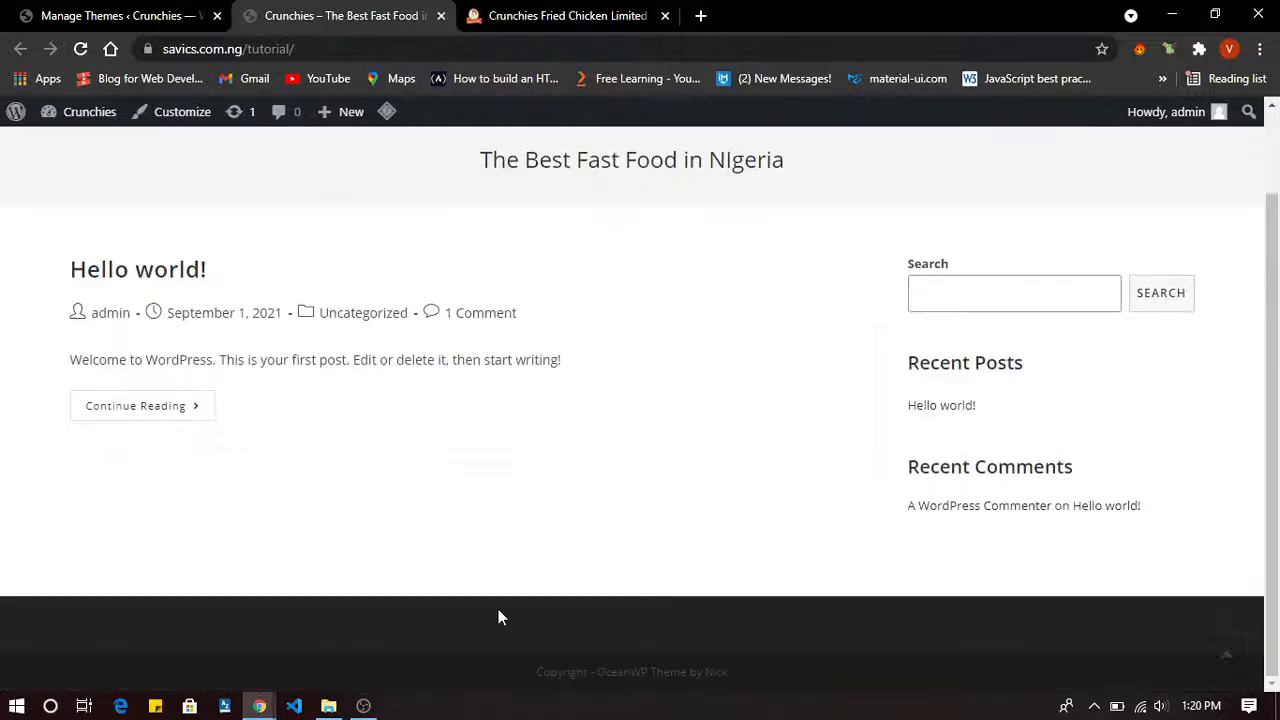
pyautogui.scroll(1, 498, 609)
pyautogui.scroll(-1, 498, 611)
pyautogui.scroll(1, 498, 611)
pyautogui.scroll(-1, 498, 611)
pyautogui.scroll(1, 498, 611)
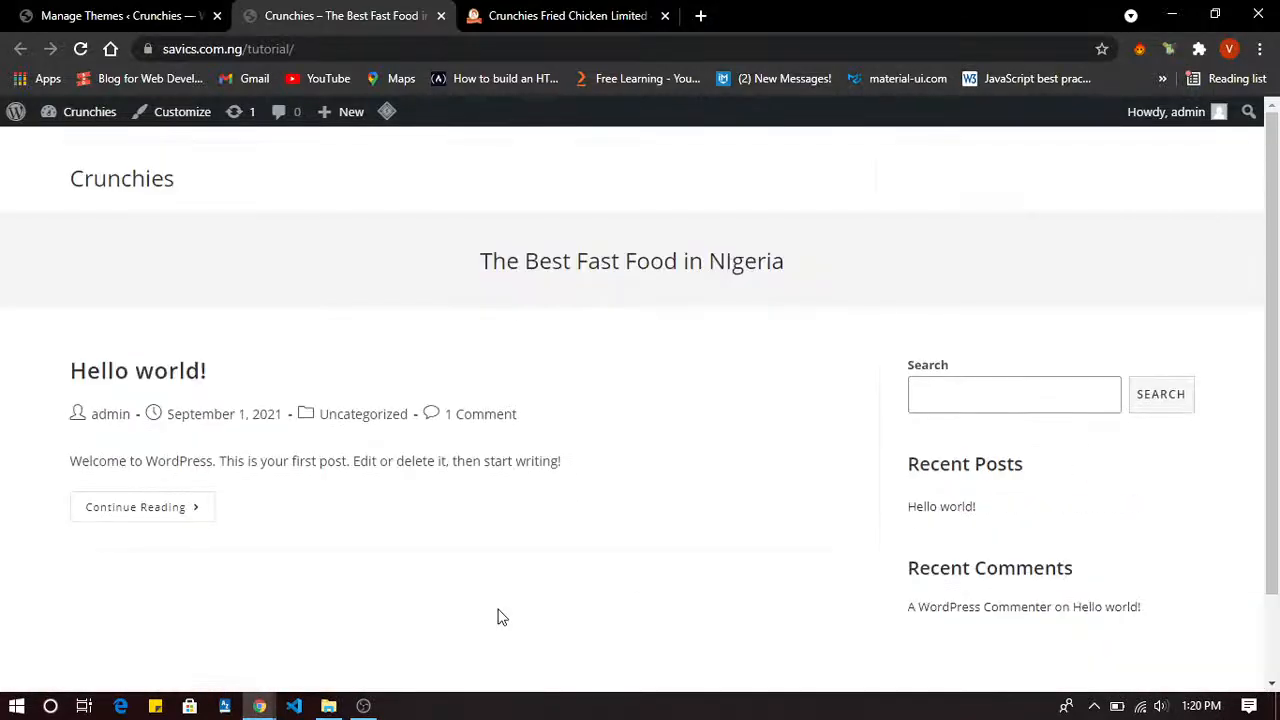
pyautogui.scroll(-1, 498, 611)
pyautogui.scroll(1, 498, 617)
pyautogui.click(543, 12)
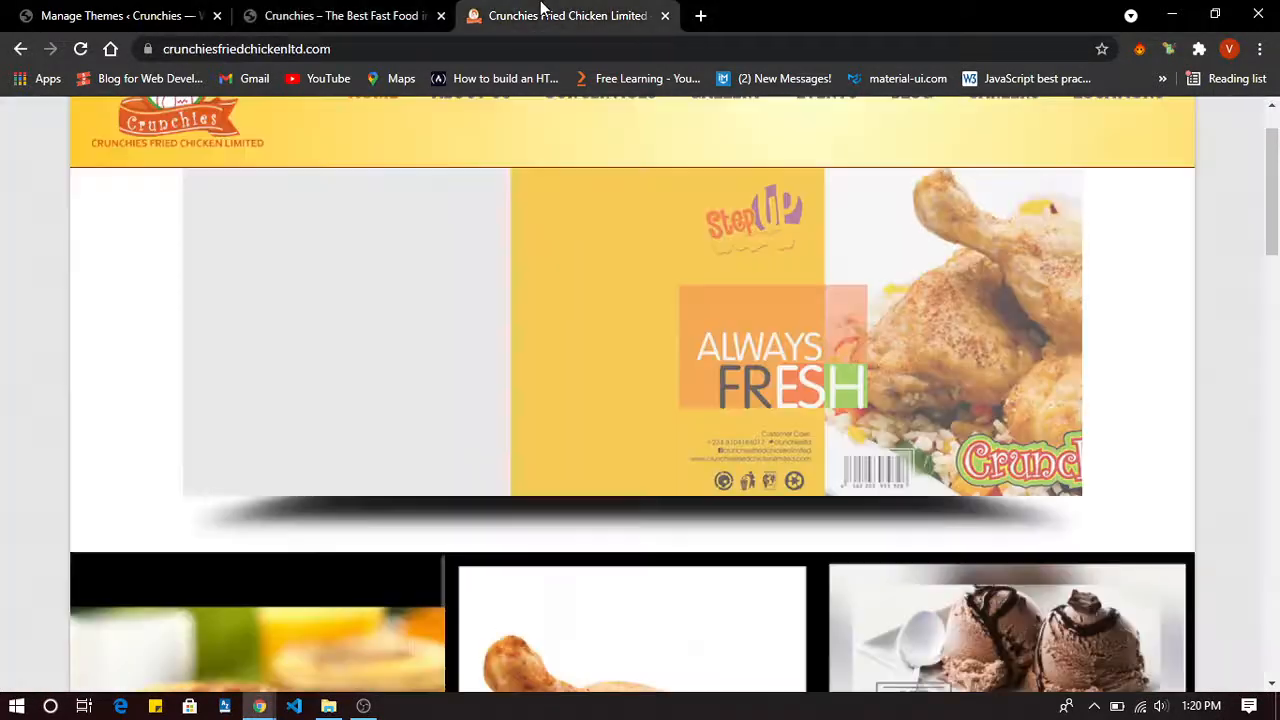
pyautogui.scroll(1, 446, 408)
pyautogui.scroll(-6, 446, 408)
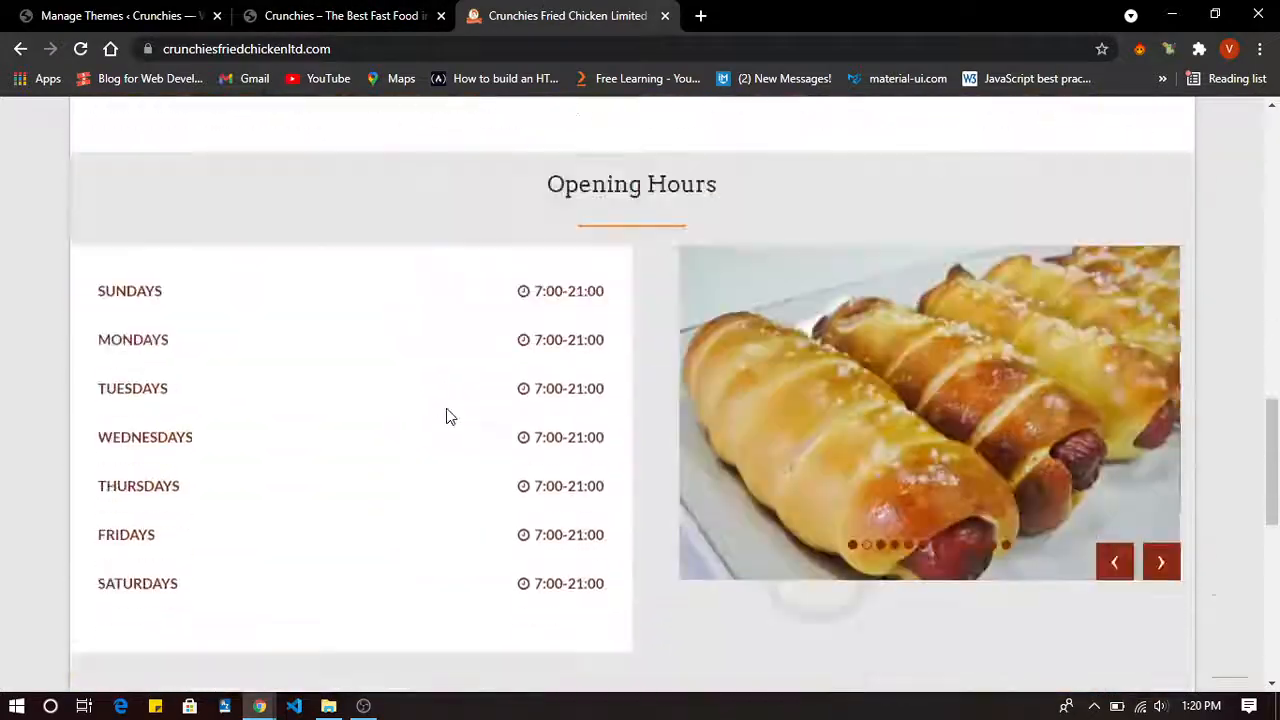
pyautogui.scroll(6, 446, 408)
pyautogui.scroll(-8, 446, 408)
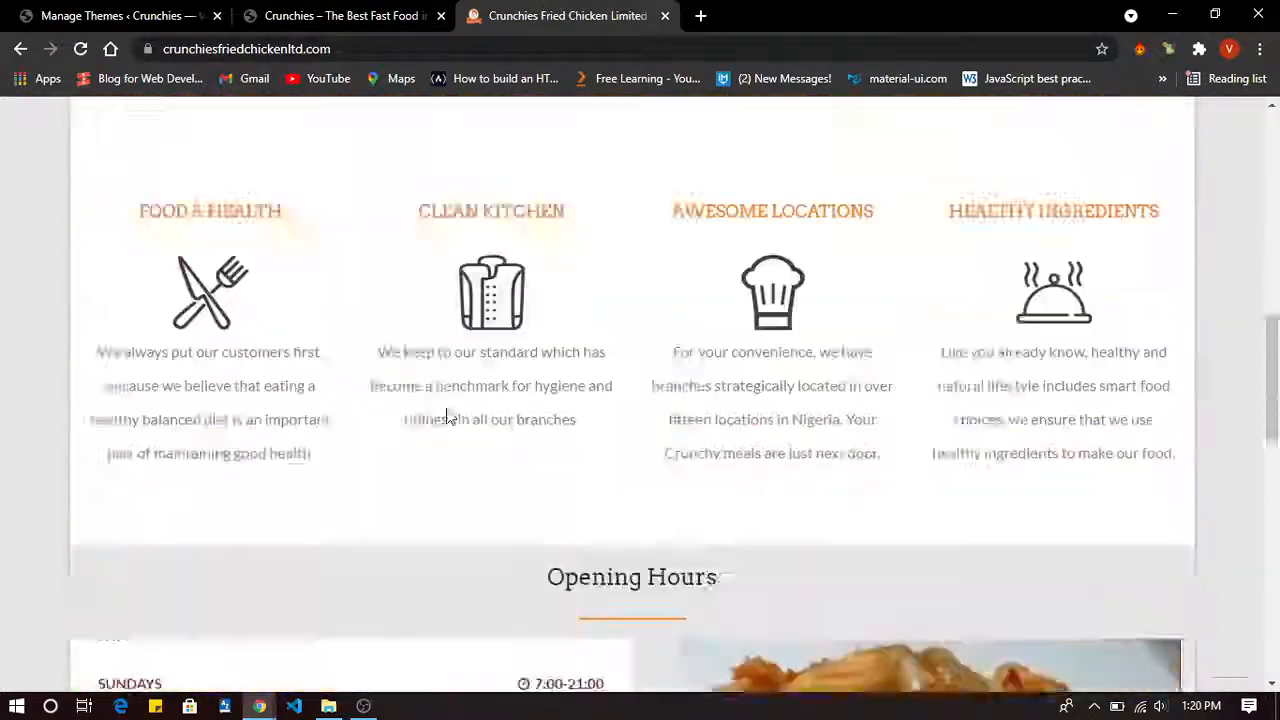
pyautogui.scroll(8, 446, 408)
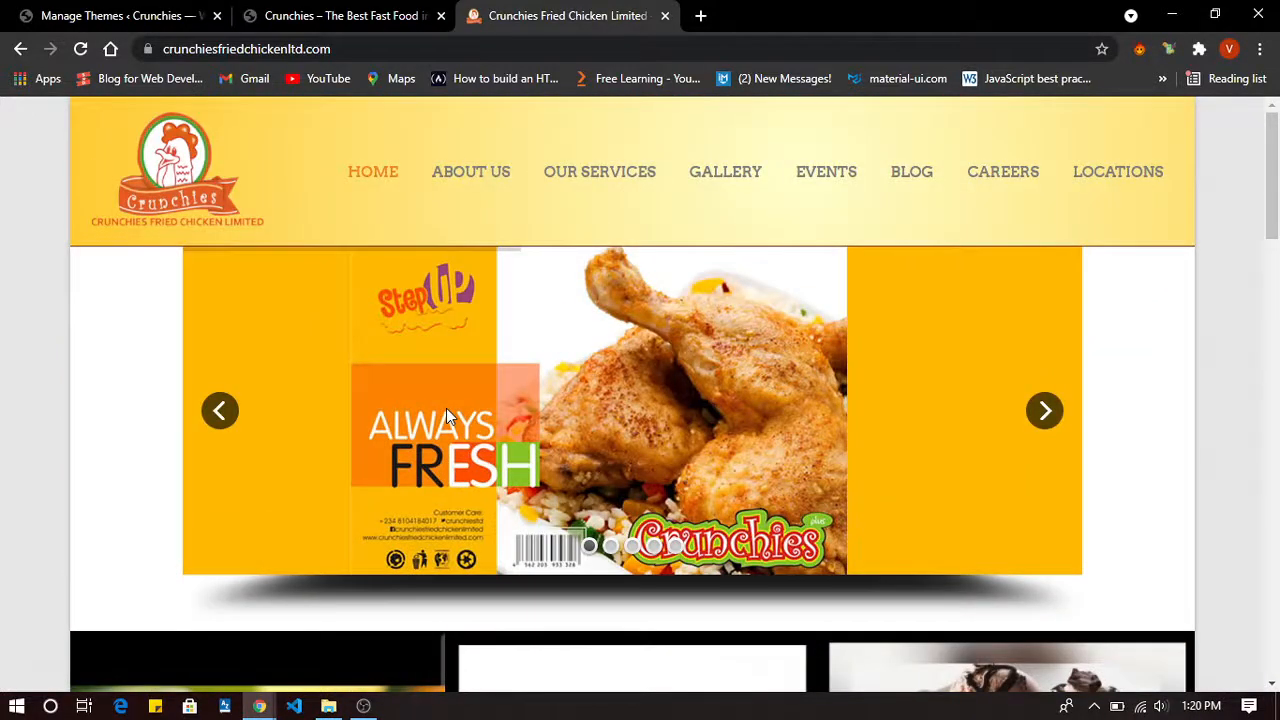
pyautogui.scroll(-8, 446, 408)
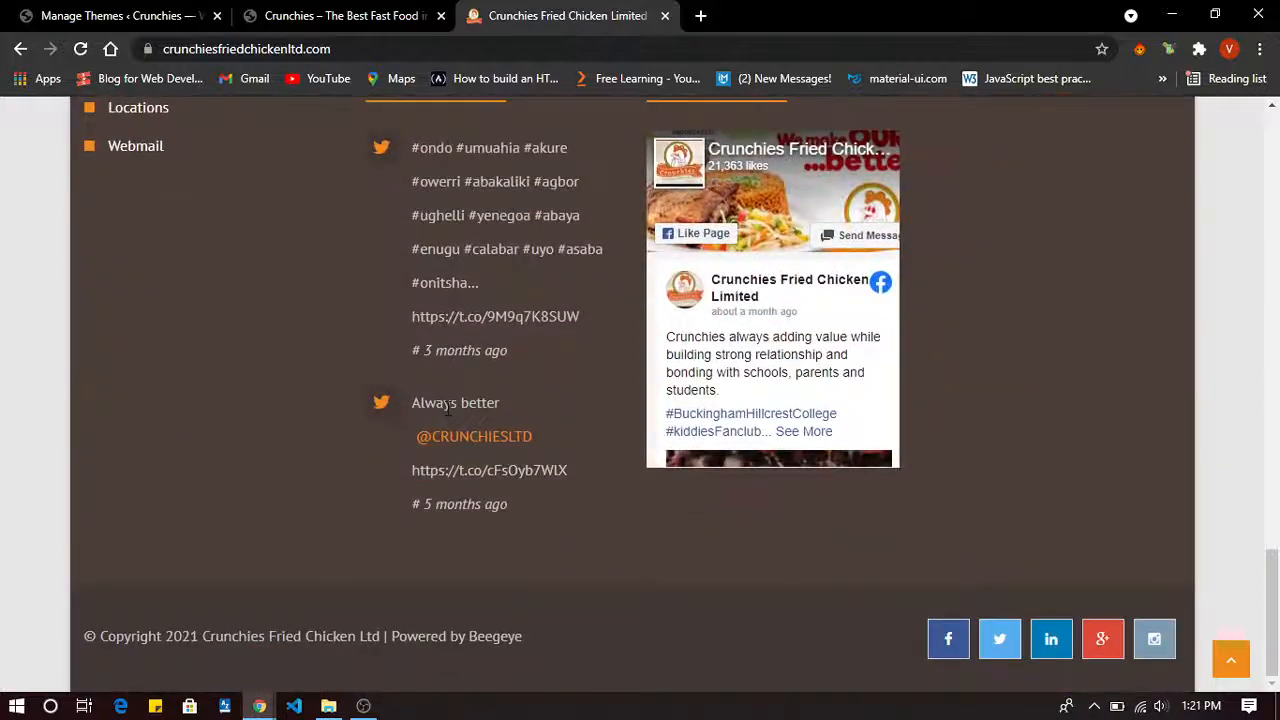
pyautogui.scroll(8, 447, 408)
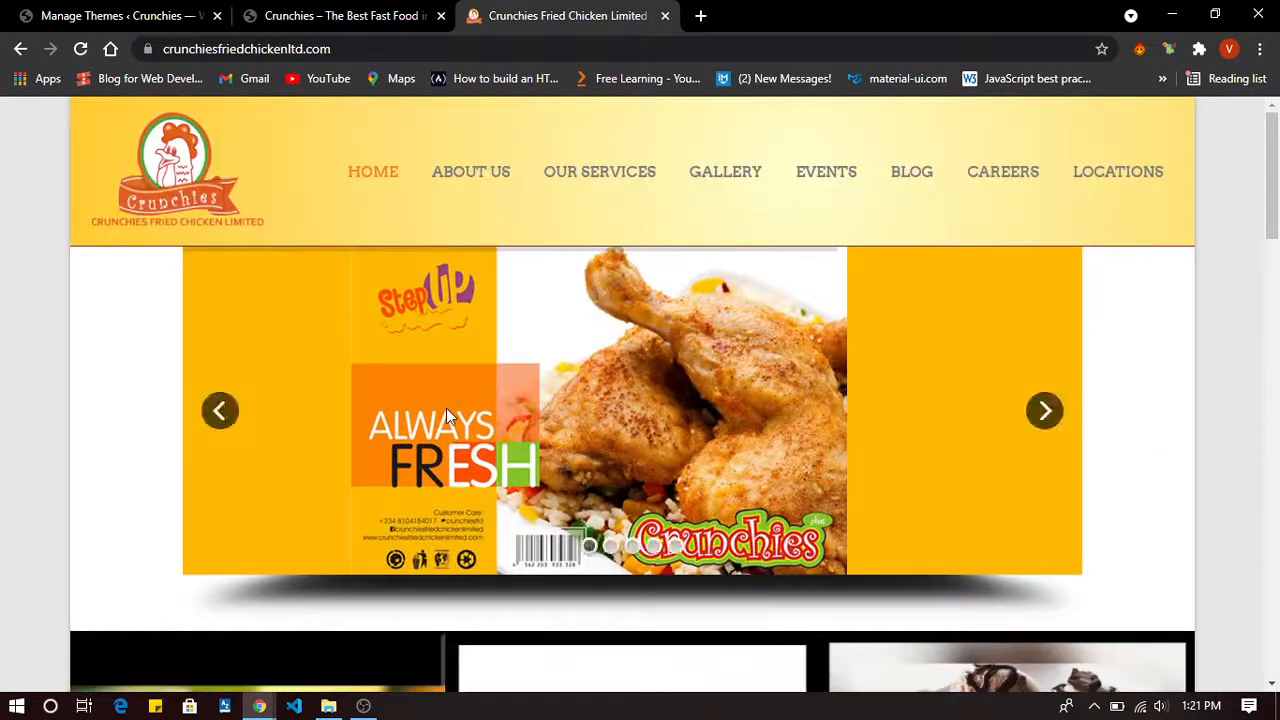
pyautogui.click(371, 15)
pyautogui.scroll(-2, 620, 466)
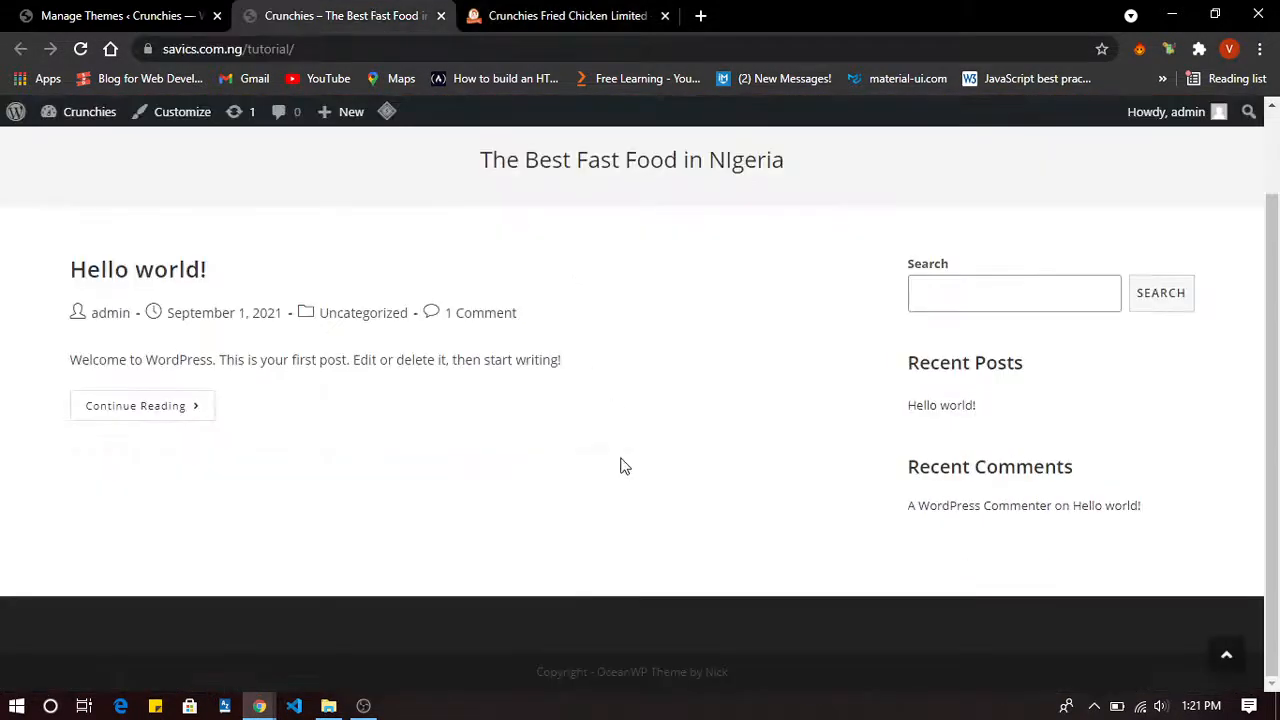
pyautogui.scroll(1, 620, 466)
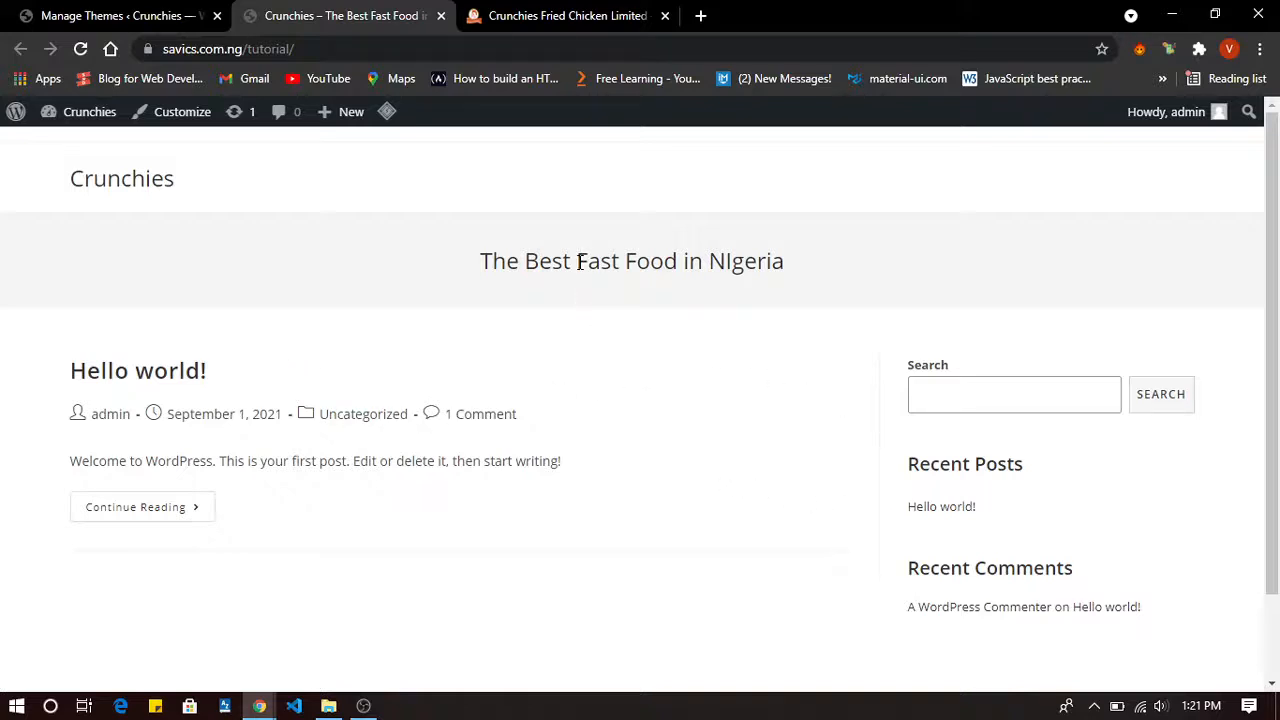
pyautogui.click(600, 15)
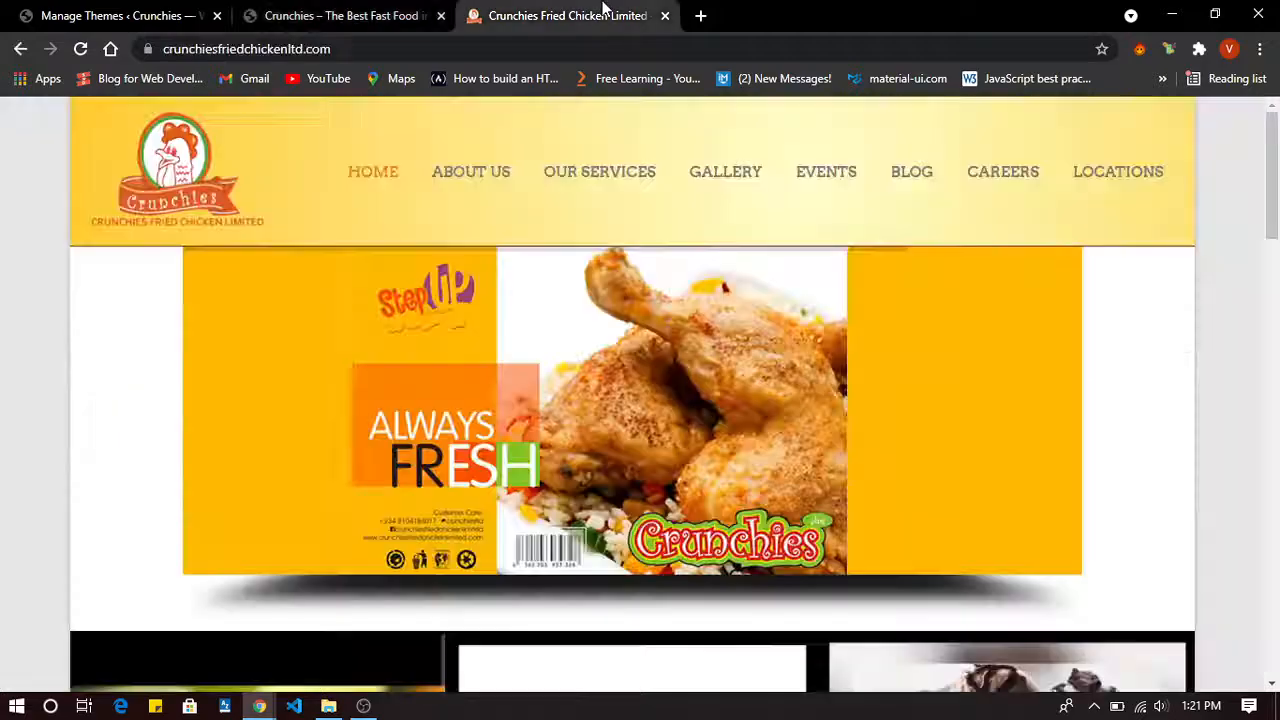
pyautogui.scroll(-10, 491, 312)
pyautogui.scroll(-10, 491, 309)
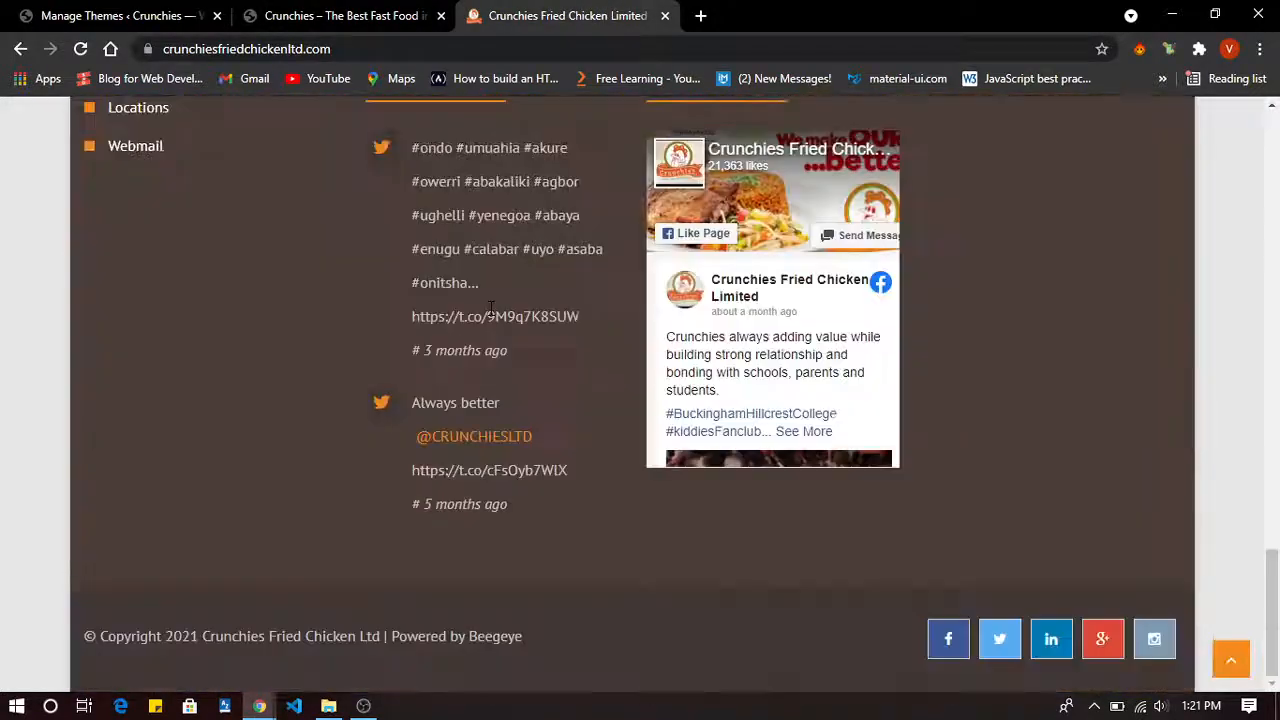
pyautogui.scroll(20, 491, 309)
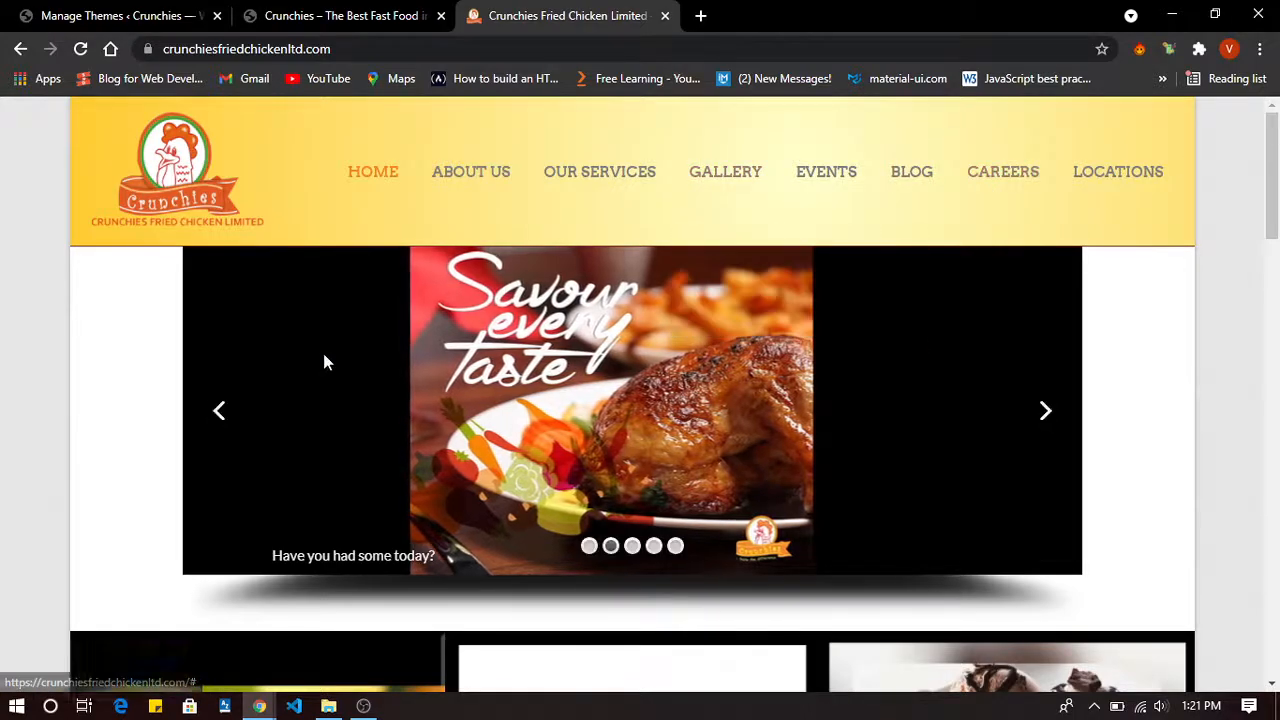
pyautogui.scroll(-10, 323, 353)
pyautogui.scroll(-5, 323, 361)
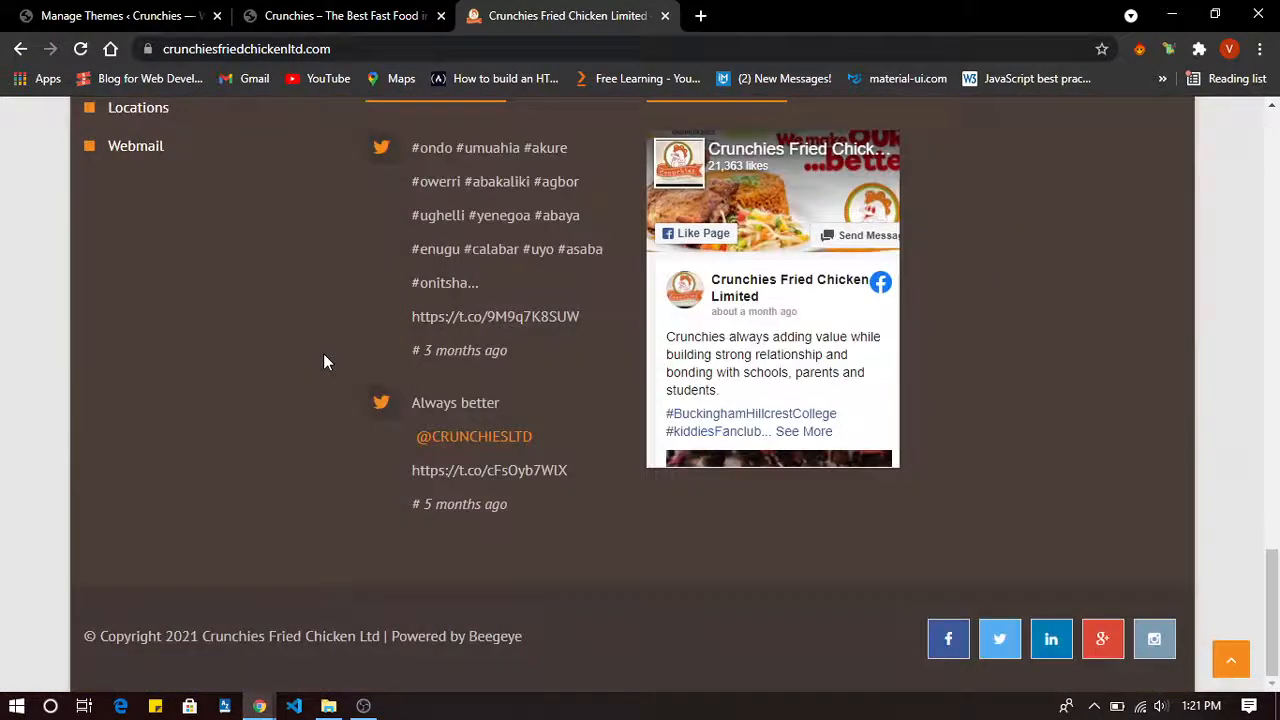
pyautogui.scroll(15, 323, 361)
pyautogui.click(322, 10)
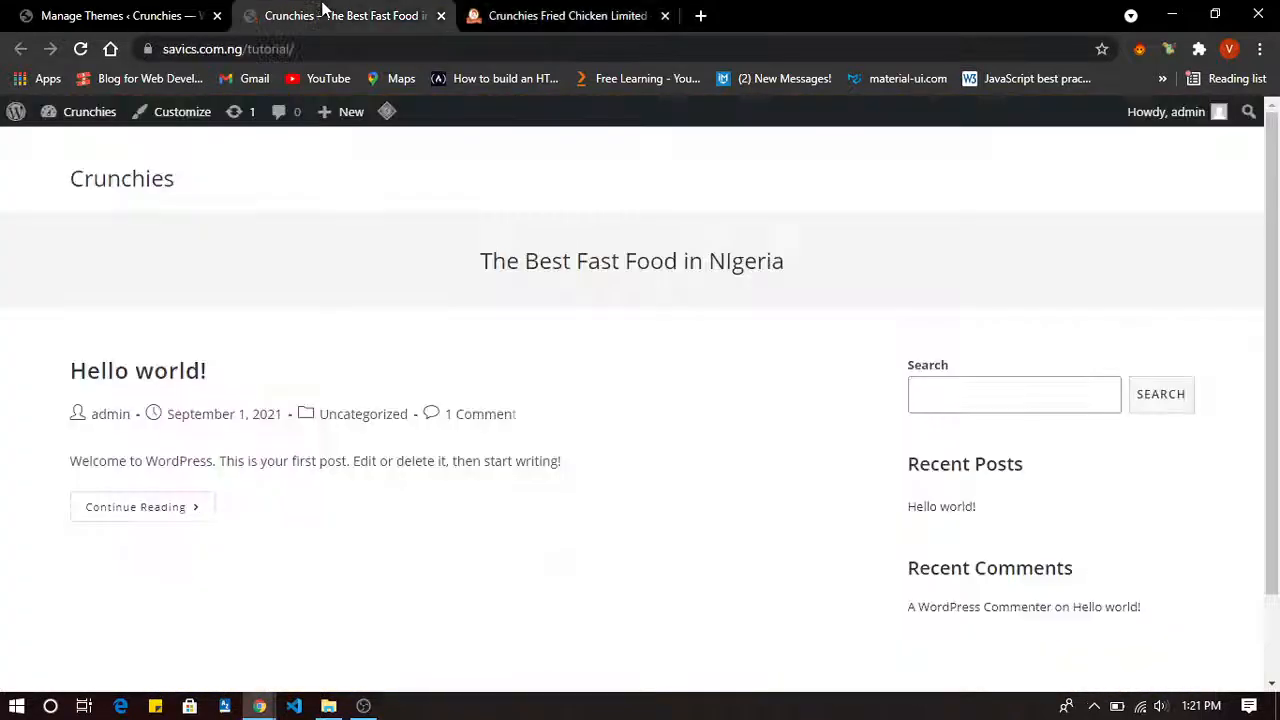